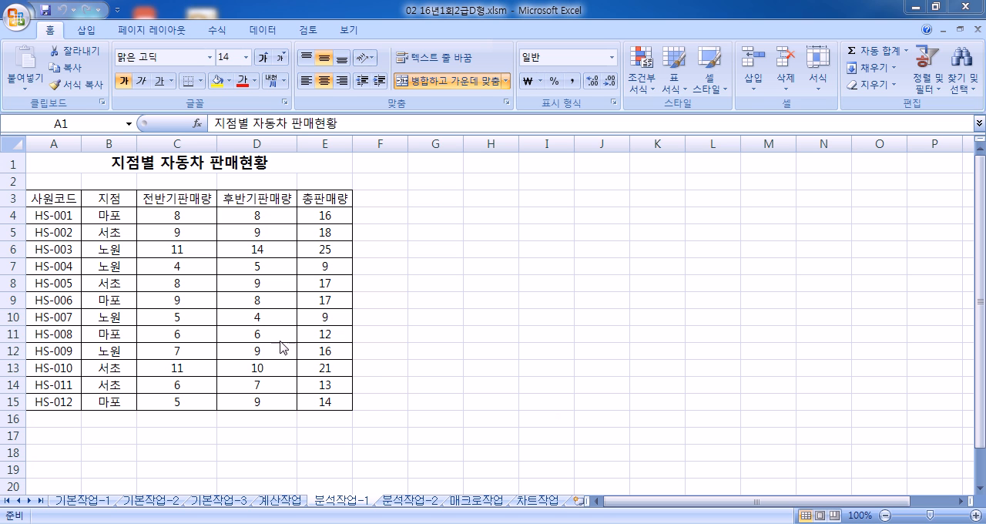
- Sort the sales table by 지점 in ascending order
click(112, 132)
click(111, 133)
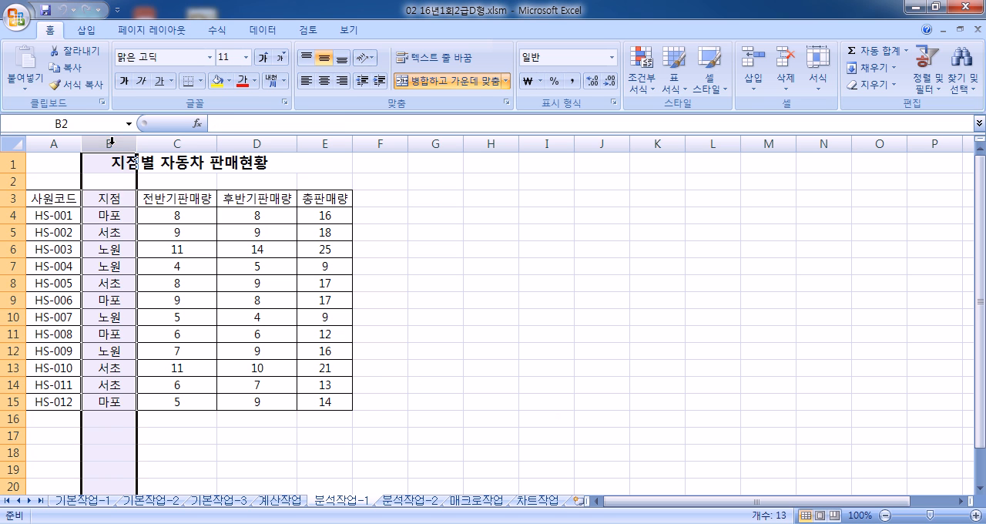
click(94, 284)
click(262, 30)
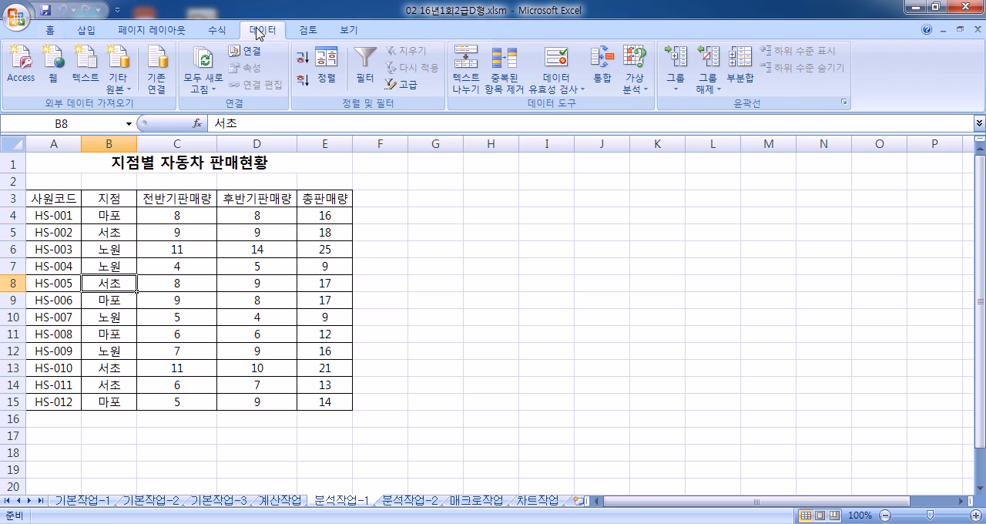
click(303, 58)
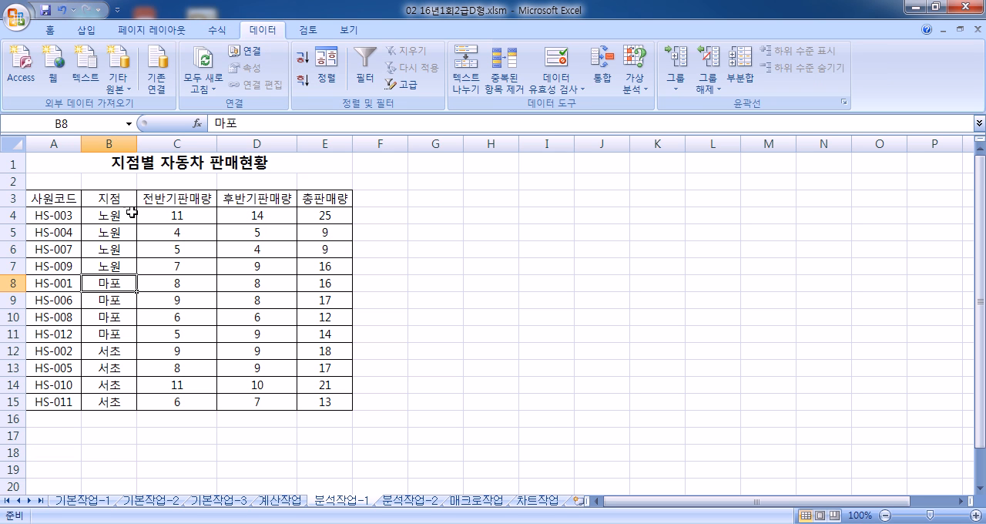
- Add subtotals to the sales table grouped by 지점, using 합계 for 전반기판매량 and 후반기판매량 only
click(741, 75)
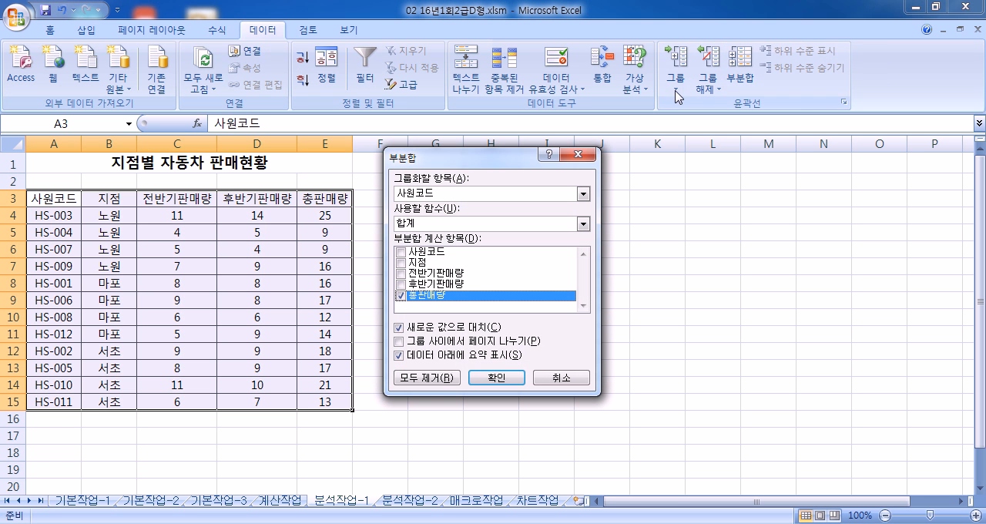
click(427, 196)
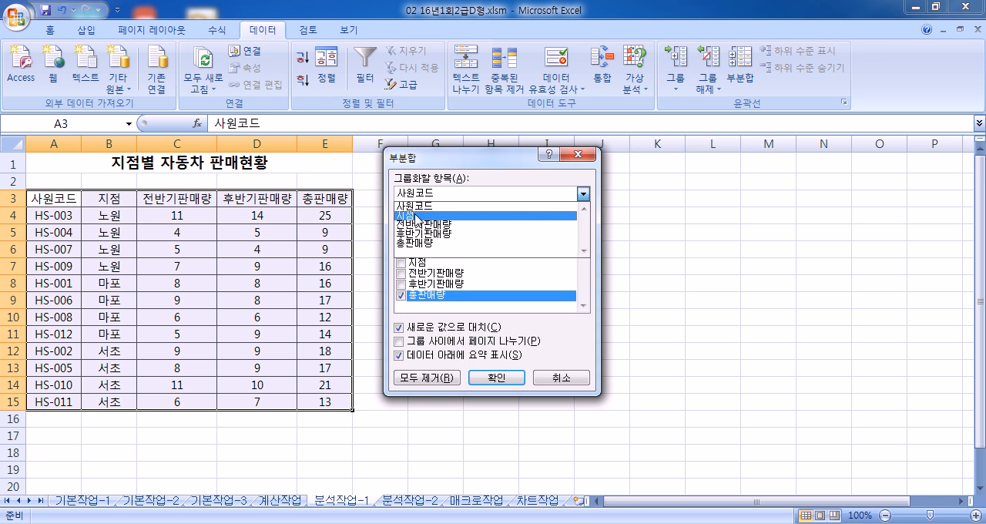
click(417, 215)
drag(471, 163, 481, 120)
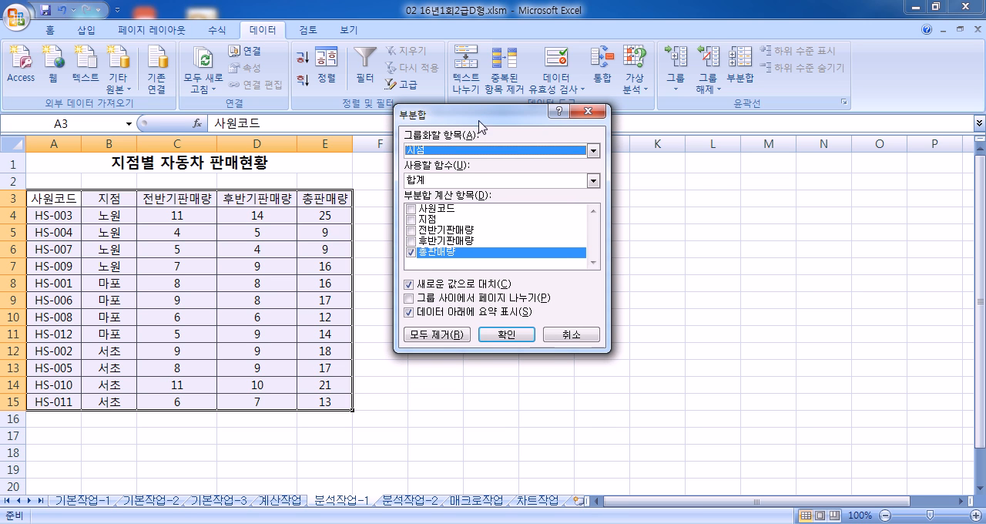
click(413, 231)
click(412, 242)
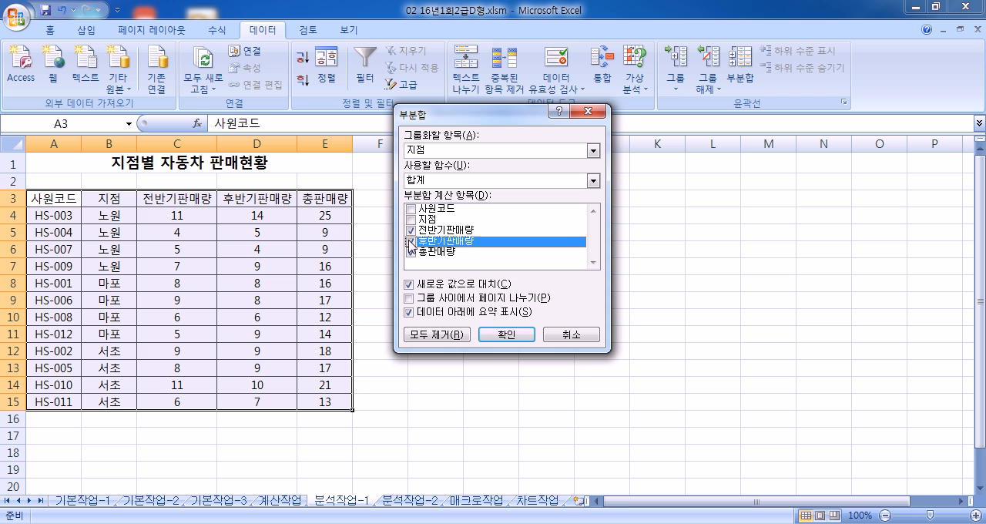
click(411, 252)
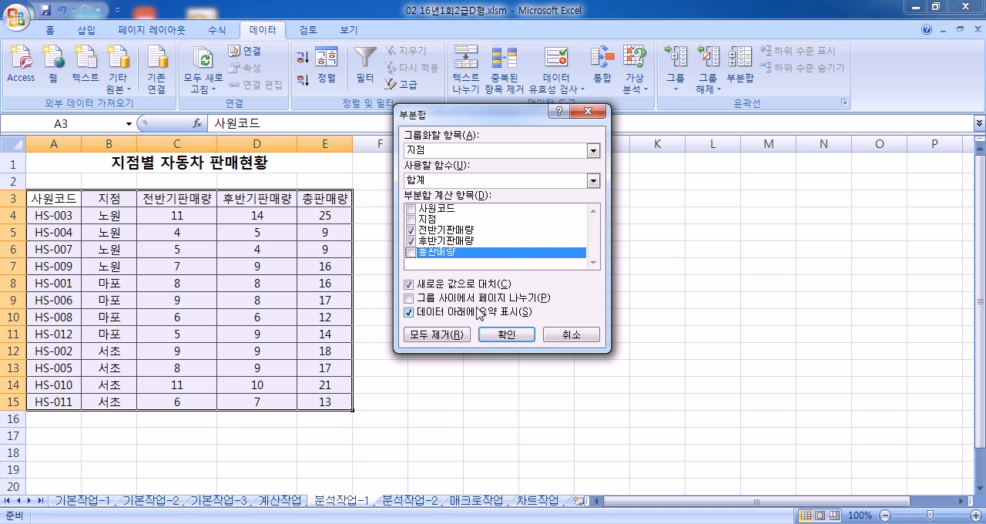
click(506, 335)
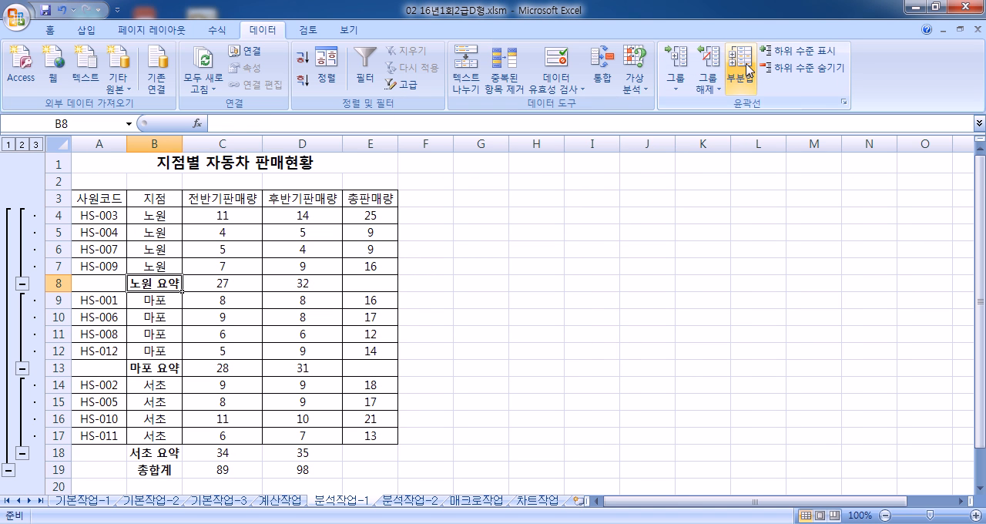
- Add a second subtotal by 지점 with 최대값 of 총판매량 only, without replacing the existing subtotals
click(742, 69)
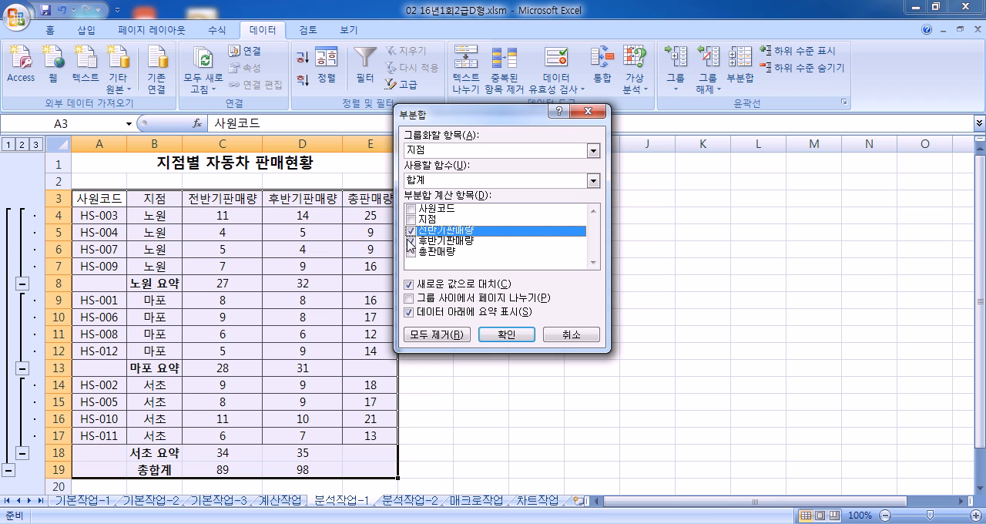
click(410, 229)
click(411, 241)
click(411, 252)
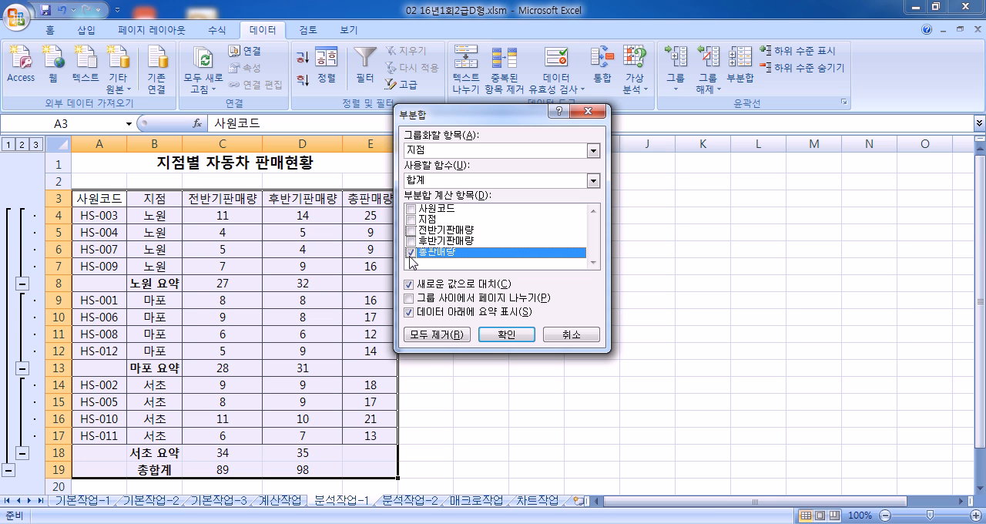
click(455, 182)
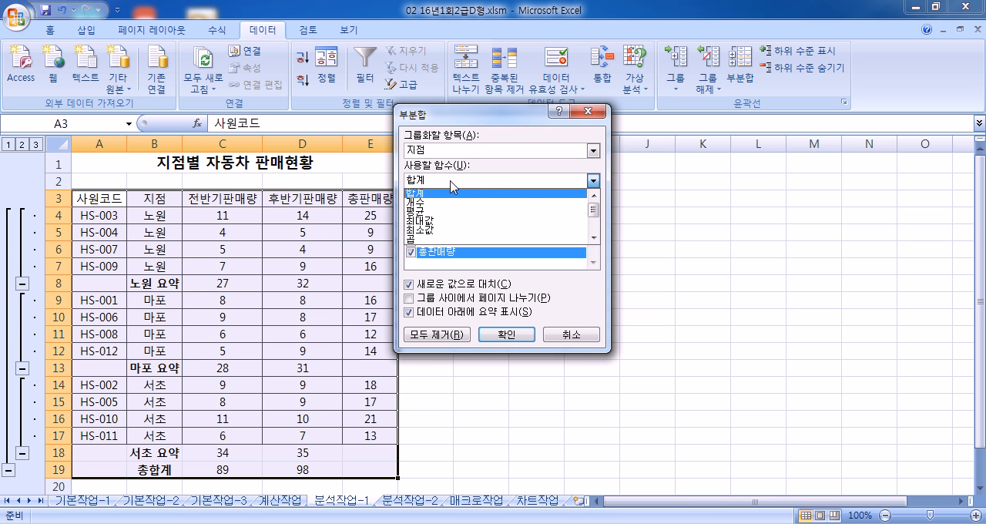
click(442, 222)
drag(499, 115, 571, 77)
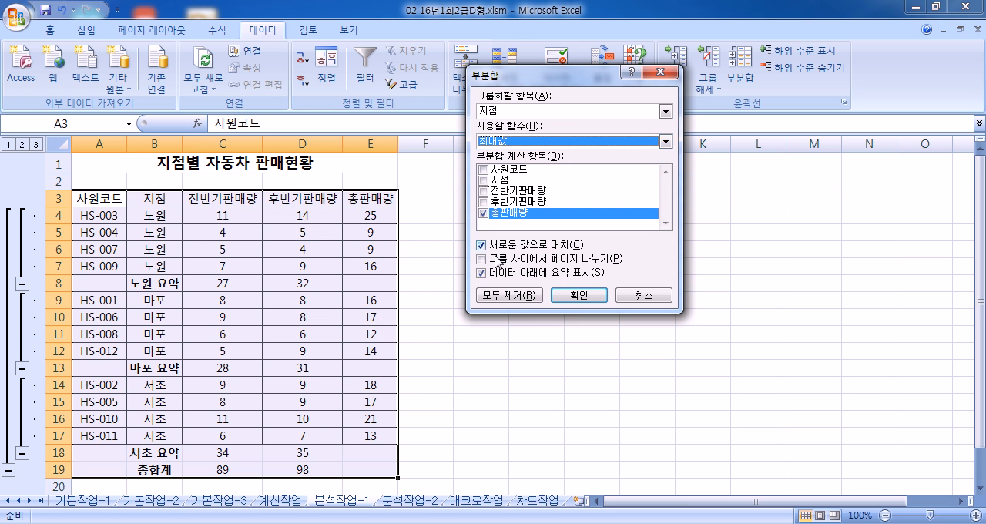
click(494, 251)
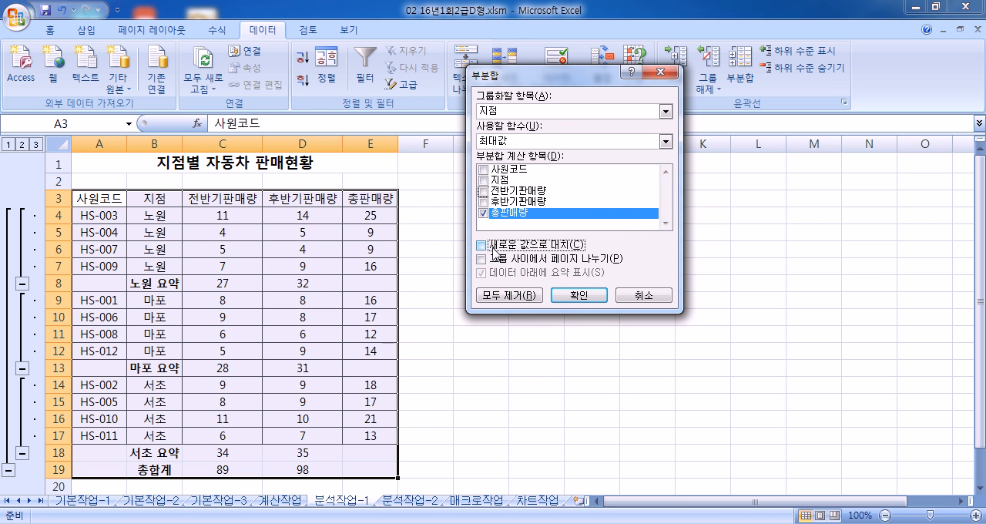
click(589, 297)
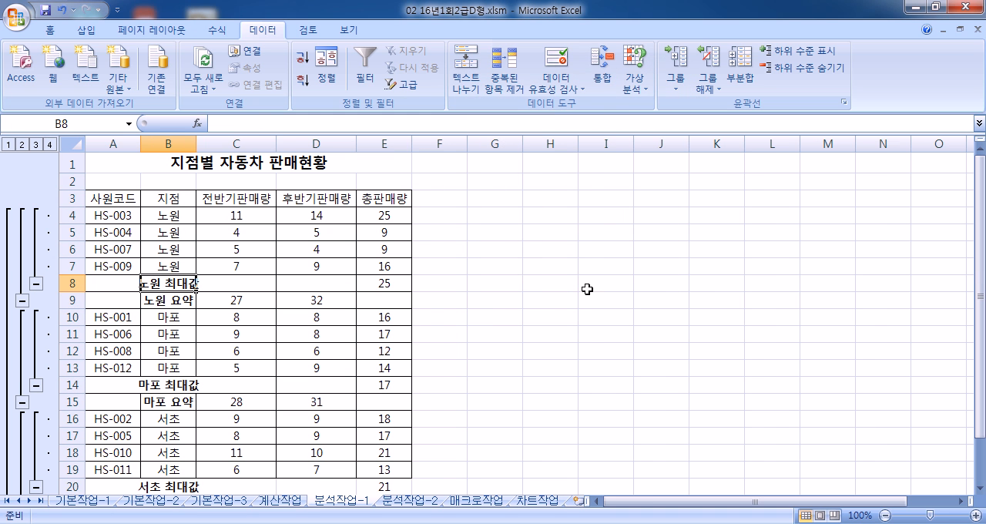
- Auto-fit the width of column B to its longest label
double_click(196, 144)
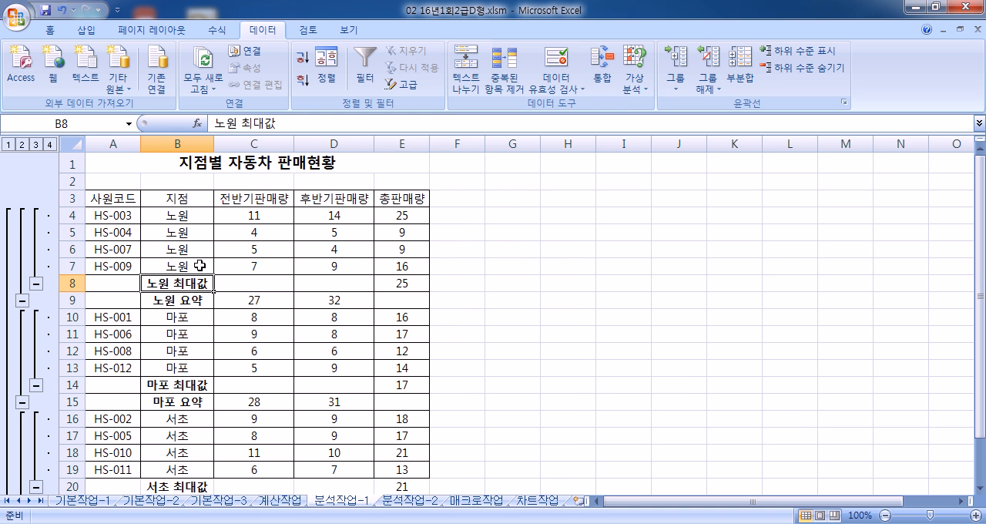
scroll(204, 264, down, 4)
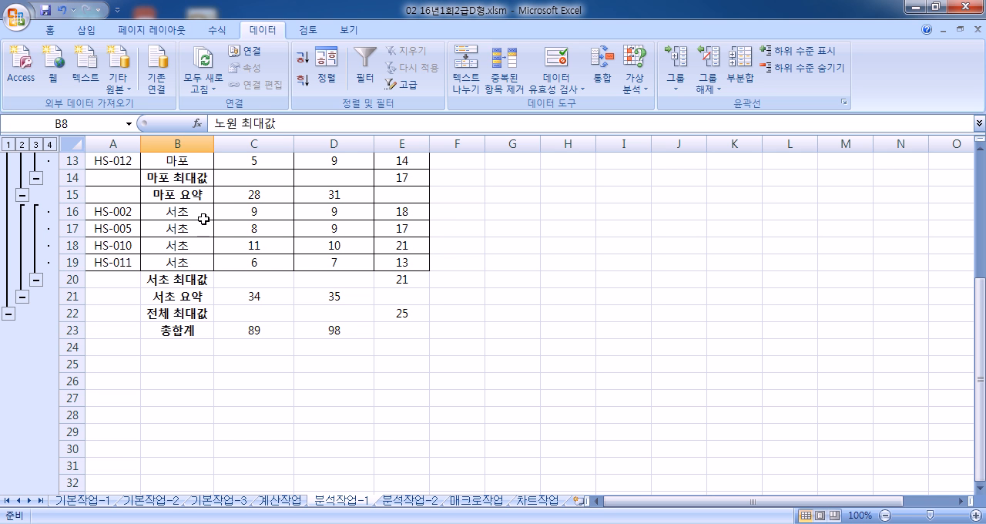
scroll(202, 219, up, 4)
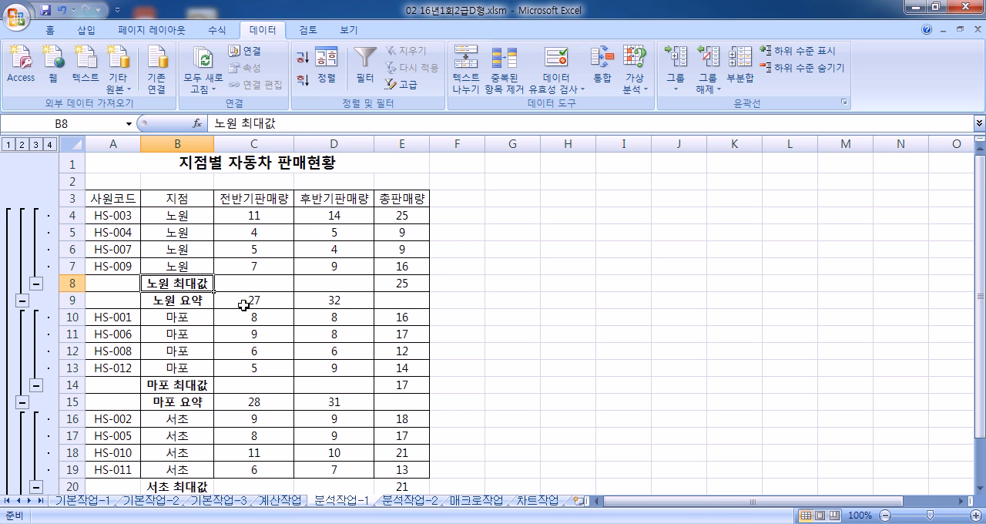
drag(239, 305, 334, 302)
key(ctrl+r)
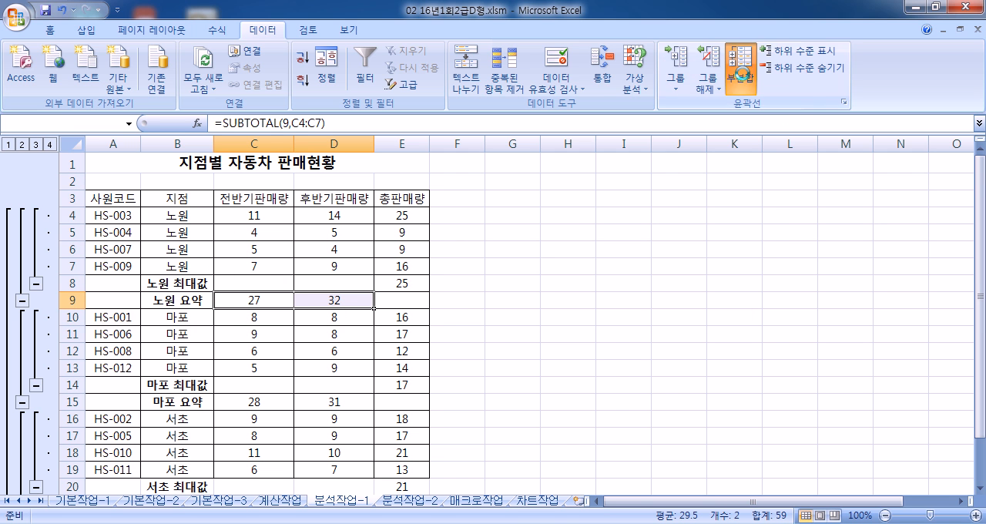
click(741, 73)
click(473, 307)
click(316, 333)
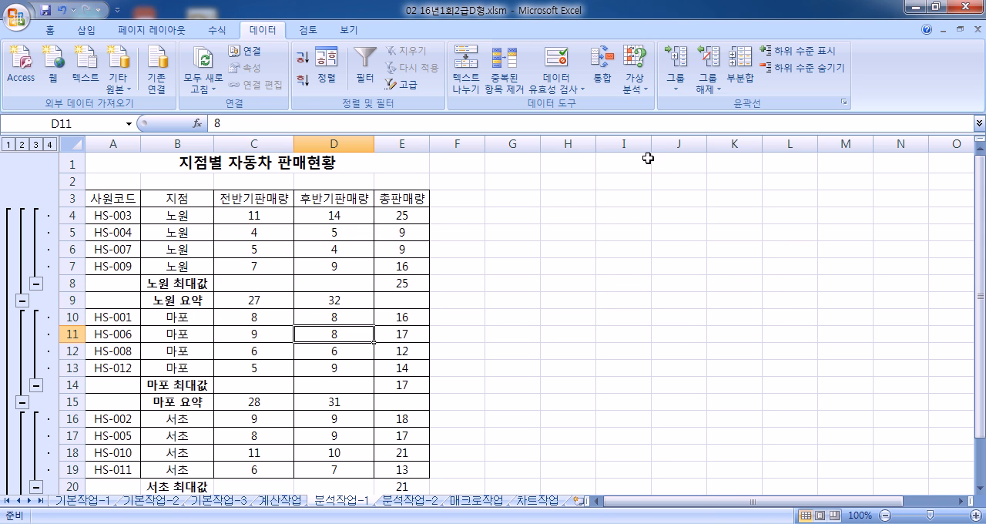
click(741, 73)
click(483, 212)
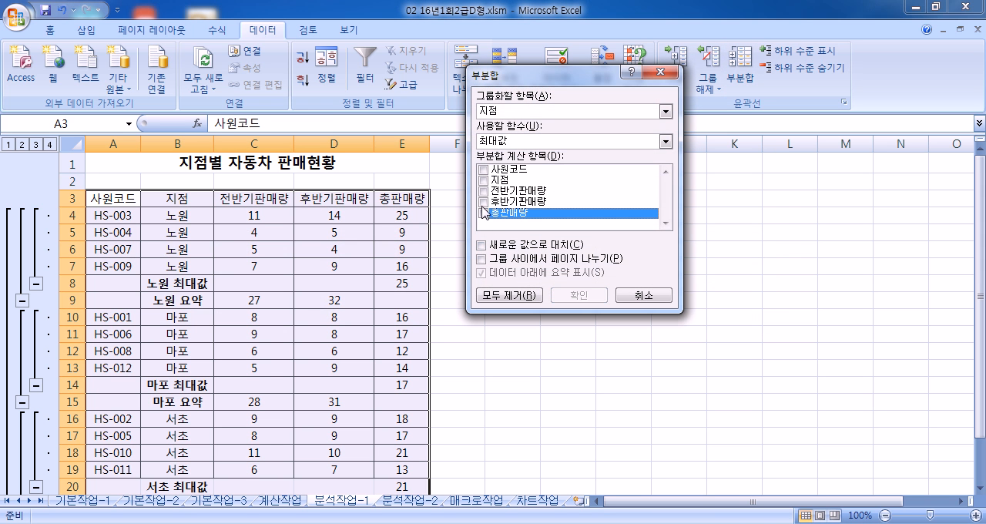
click(483, 202)
click(483, 191)
click(518, 142)
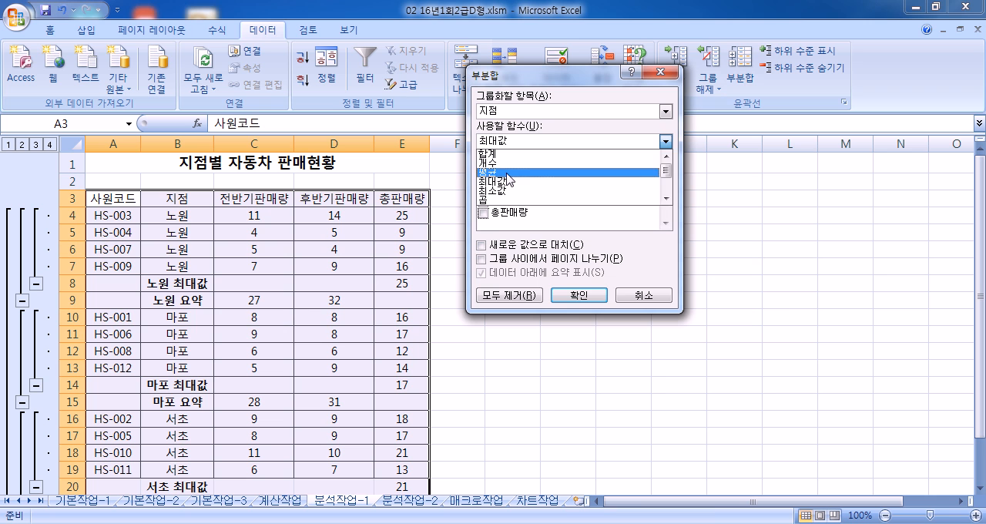
click(510, 155)
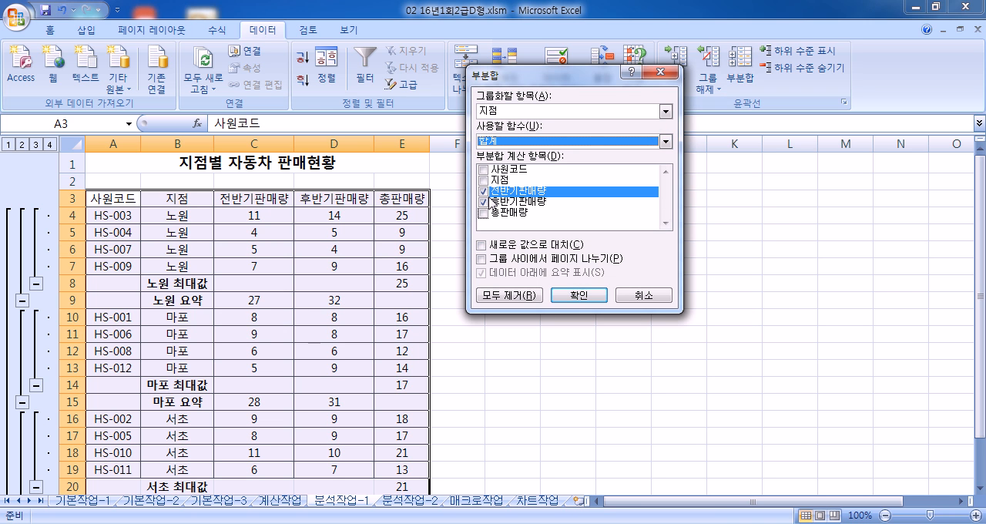
click(482, 202)
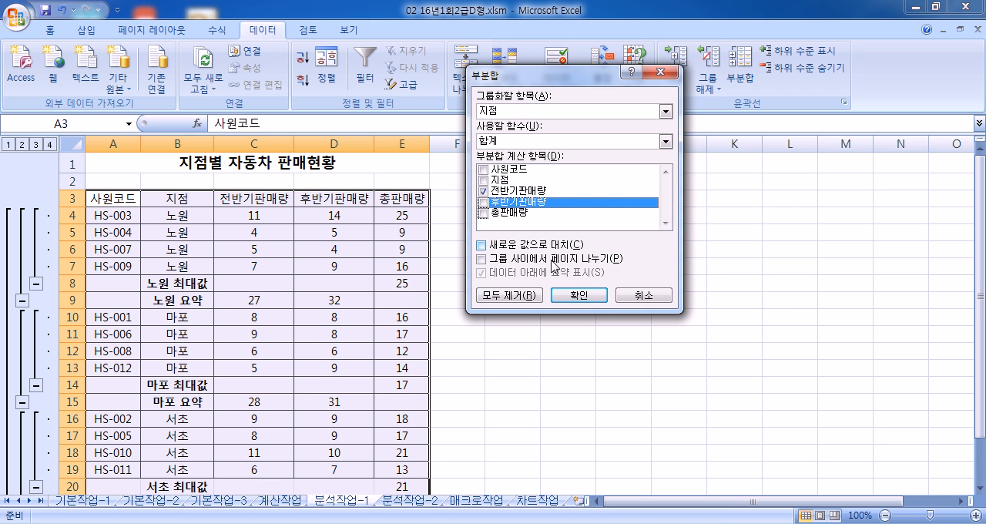
click(640, 296)
- Examine the order of the 요약 and 최대값 rows within each 지점 group and at the end of the table
click(325, 334)
drag(250, 305, 357, 298)
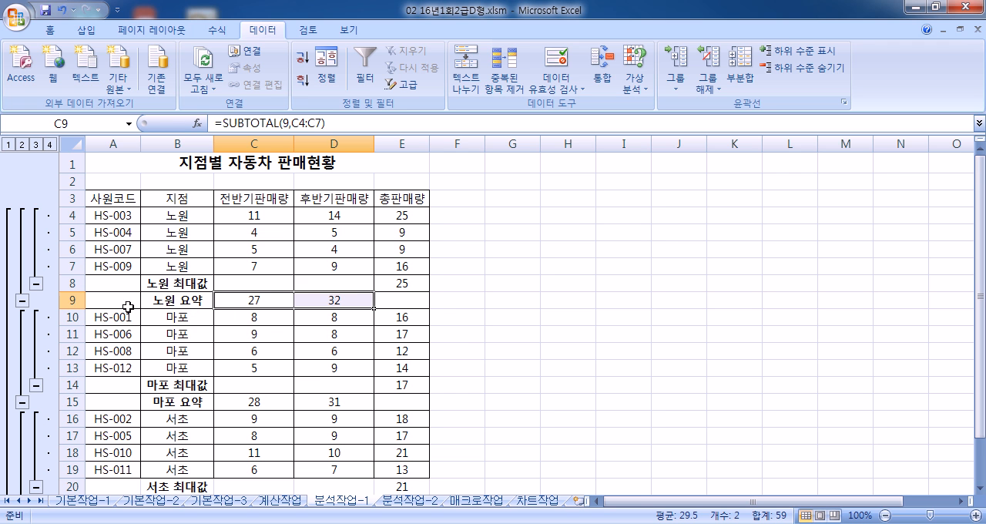
click(68, 301)
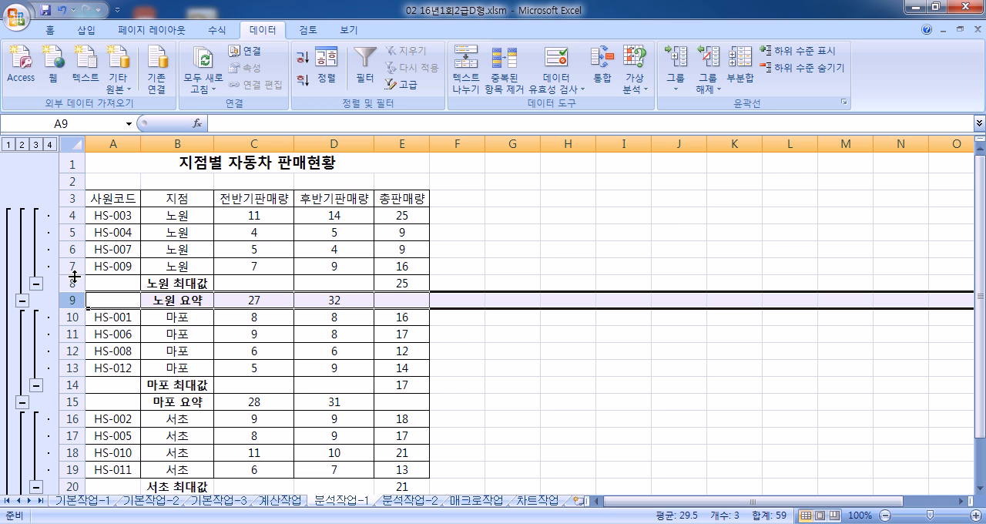
click(74, 283)
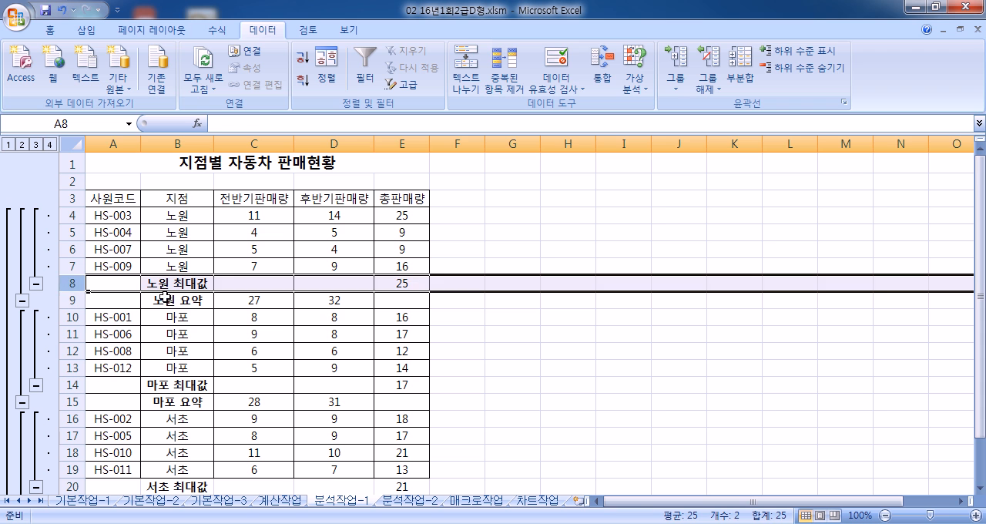
click(191, 298)
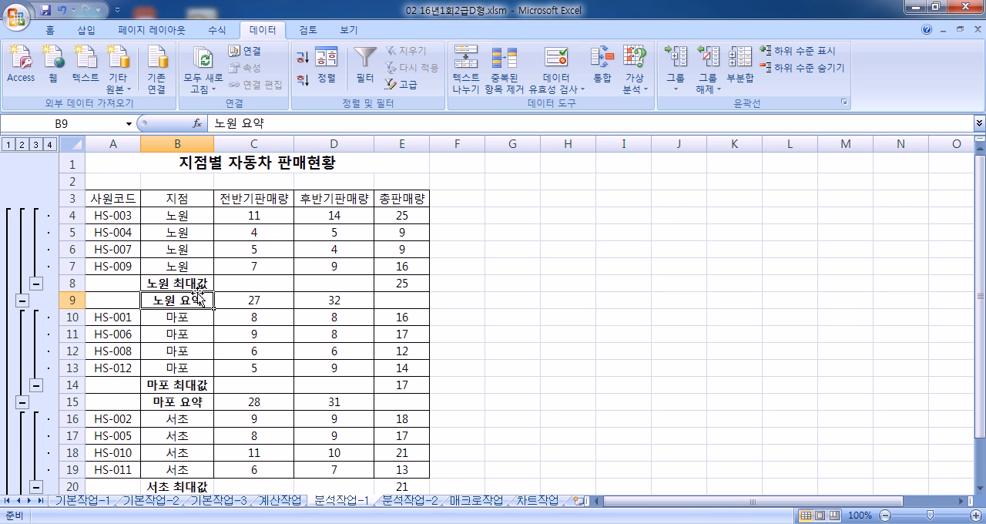
double_click(242, 124)
click(201, 391)
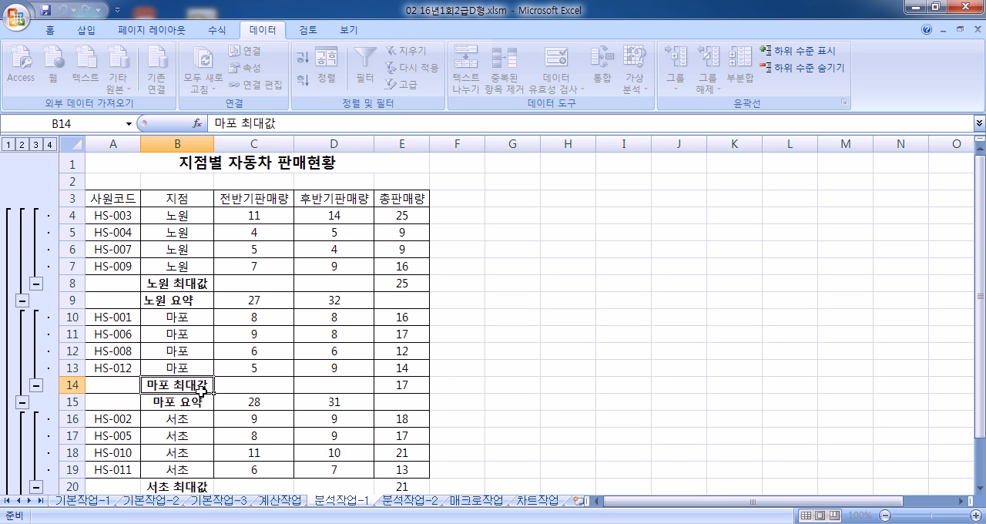
scroll(200, 390, down, 5)
scroll(201, 395, up, 3)
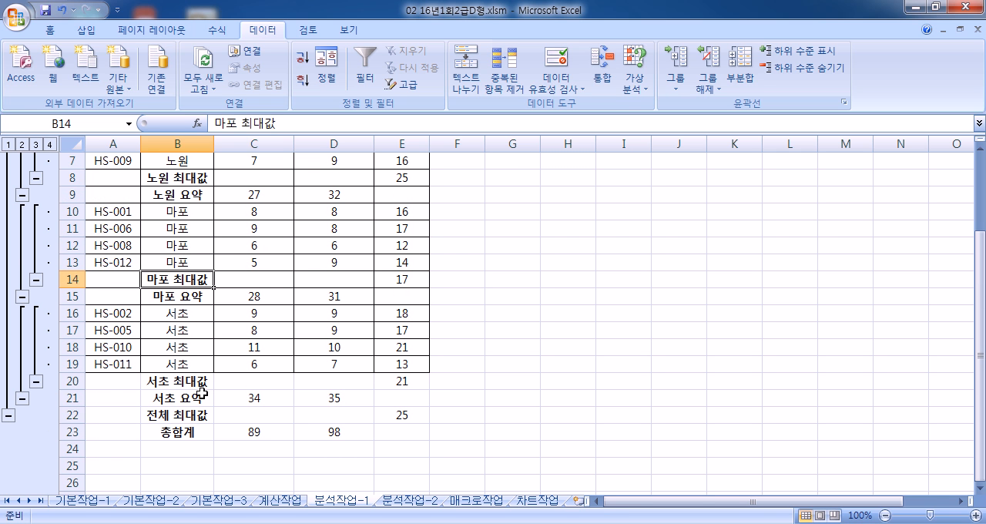
scroll(143, 331, up, 2)
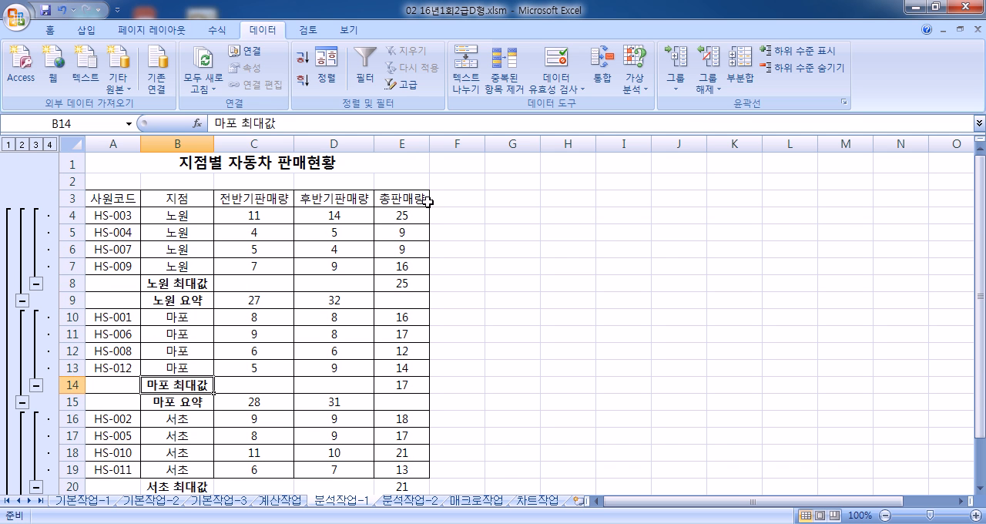
- Remove all subtotals from the sales table
click(740, 77)
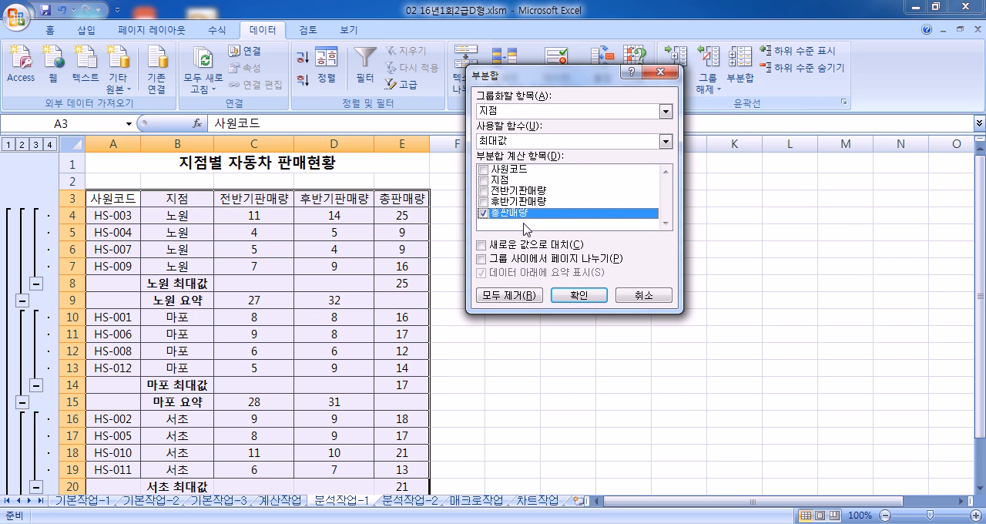
click(491, 295)
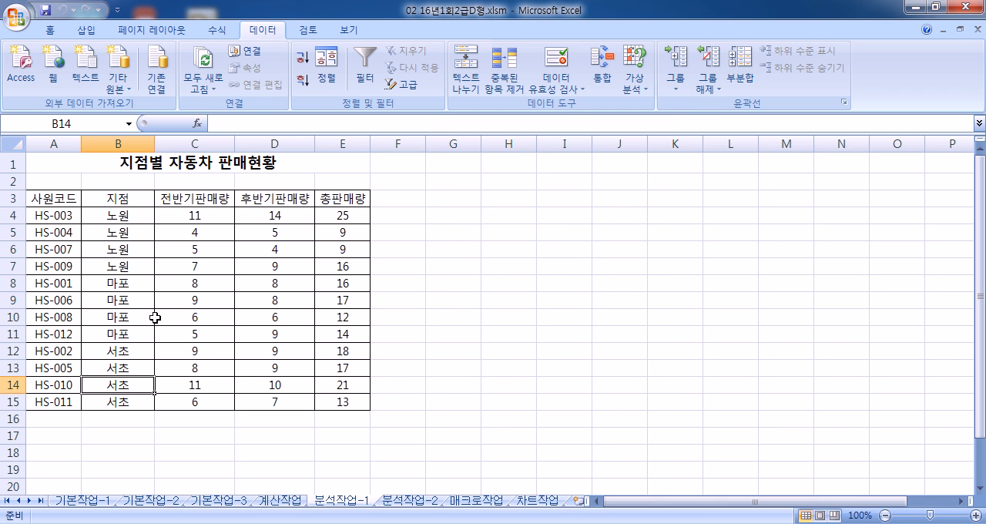
- Subtotal the sales table by 지점 with 합계 of 전반기판매량 and 후반기판매량, keeping 새로운 값으로 대치 enabled
click(114, 215)
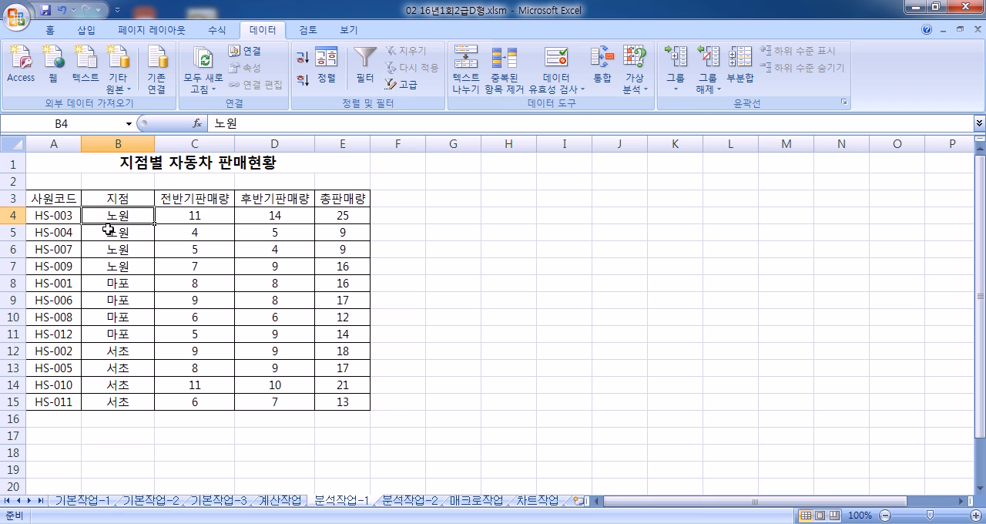
click(739, 68)
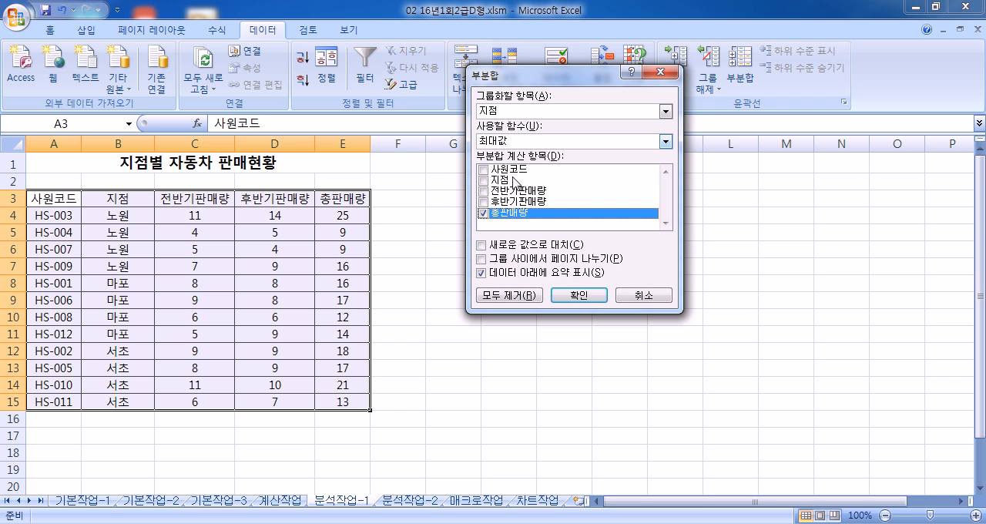
click(481, 245)
click(484, 214)
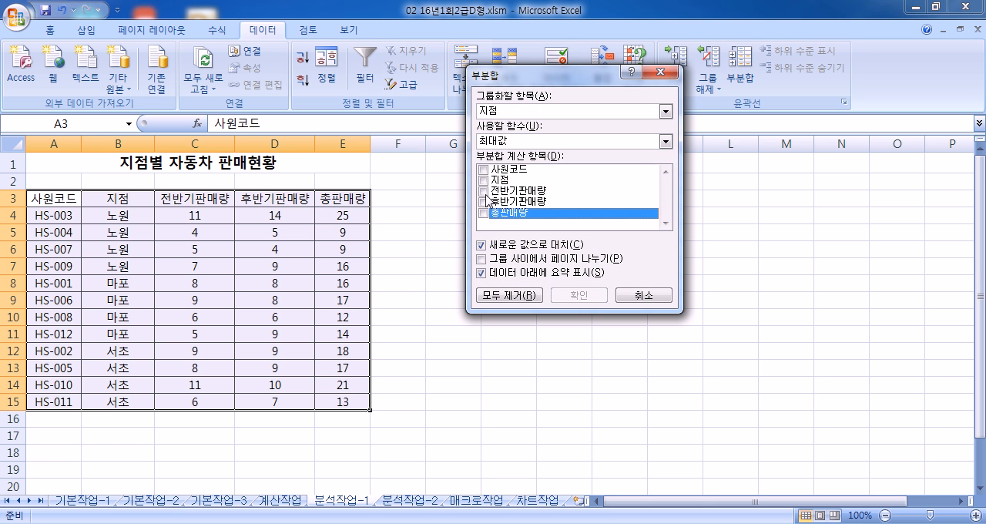
click(484, 191)
click(483, 202)
click(501, 143)
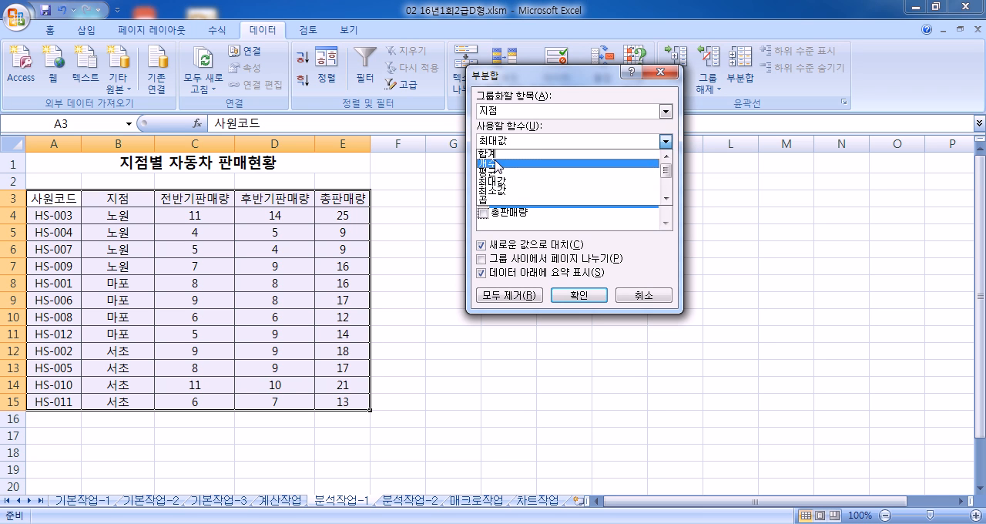
click(505, 143)
click(509, 116)
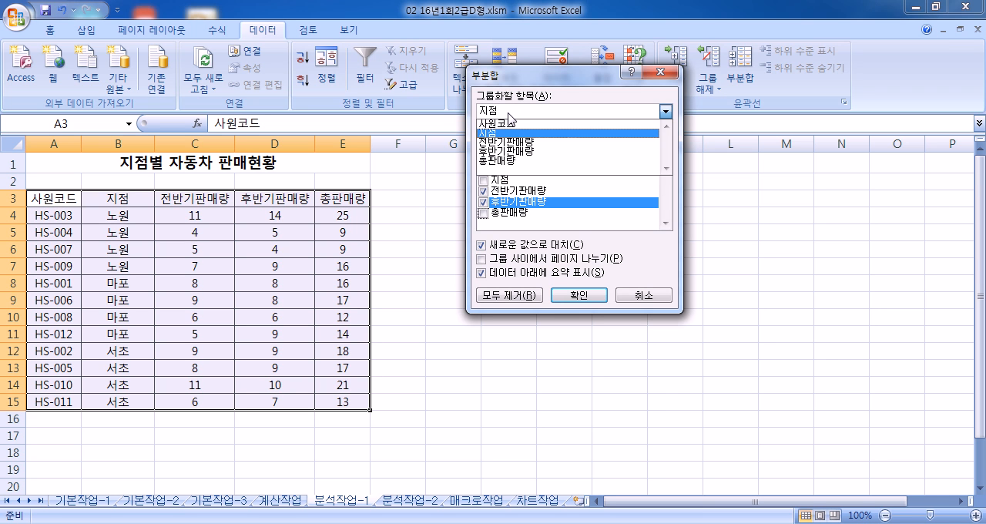
click(512, 124)
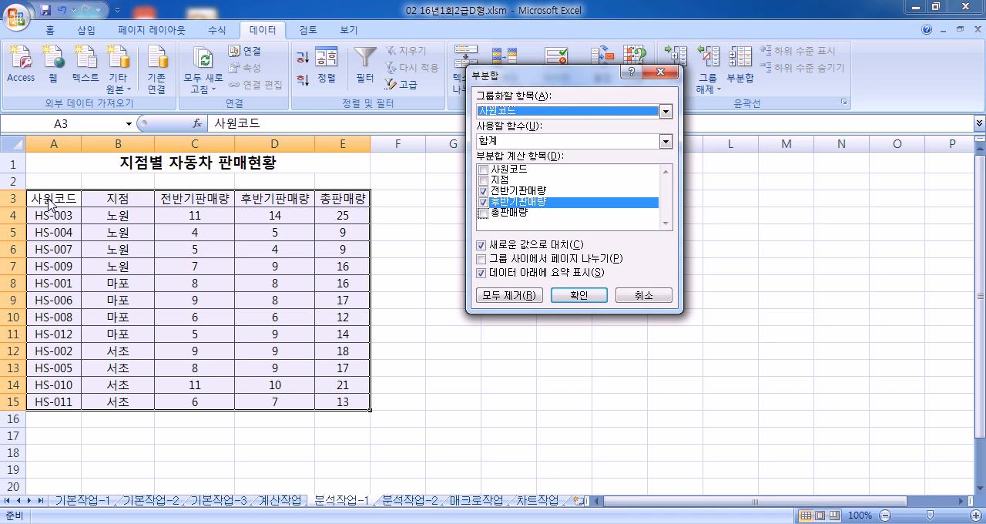
click(518, 113)
click(499, 135)
click(574, 295)
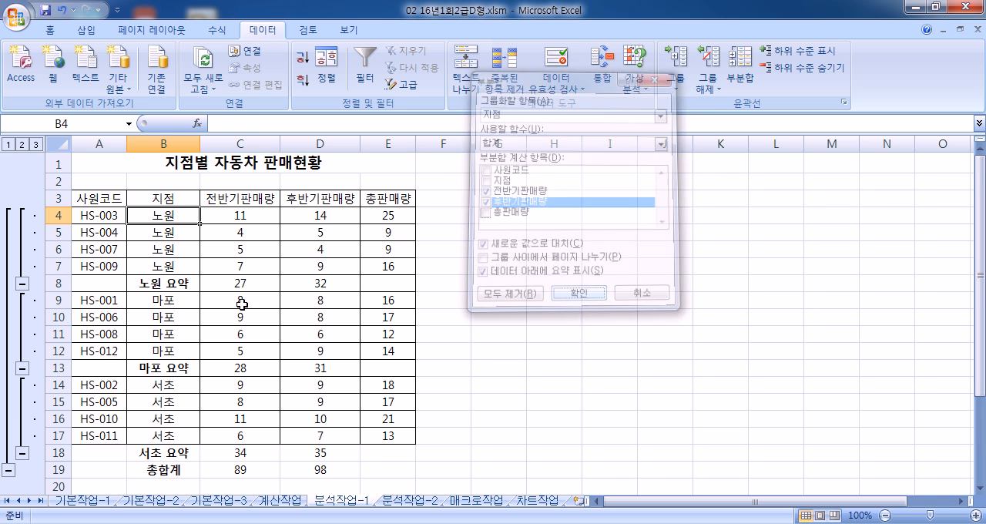
- Add a nested subtotal by 지점 with 최대값 of only 총판매량, keeping the existing sum subtotals
click(740, 76)
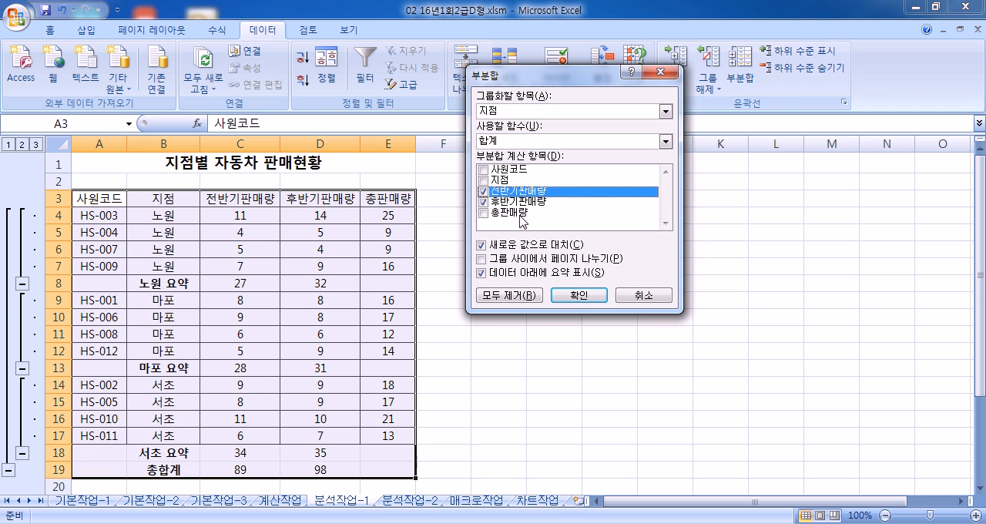
click(489, 212)
click(488, 202)
click(488, 191)
click(516, 141)
click(506, 189)
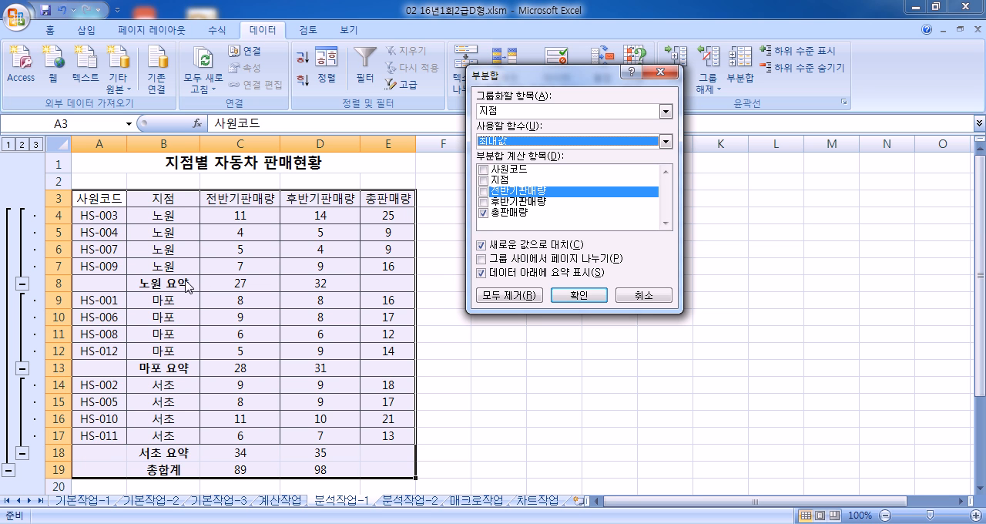
click(524, 246)
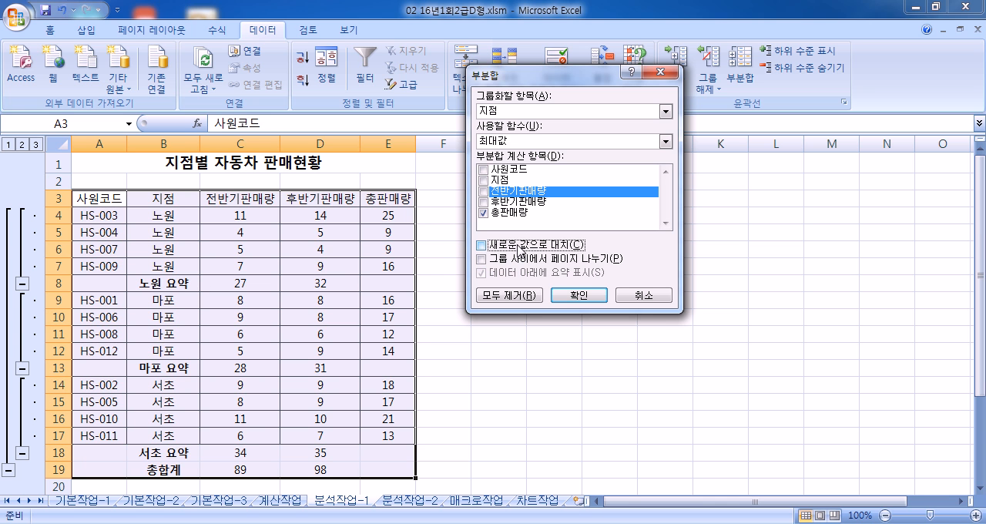
click(578, 296)
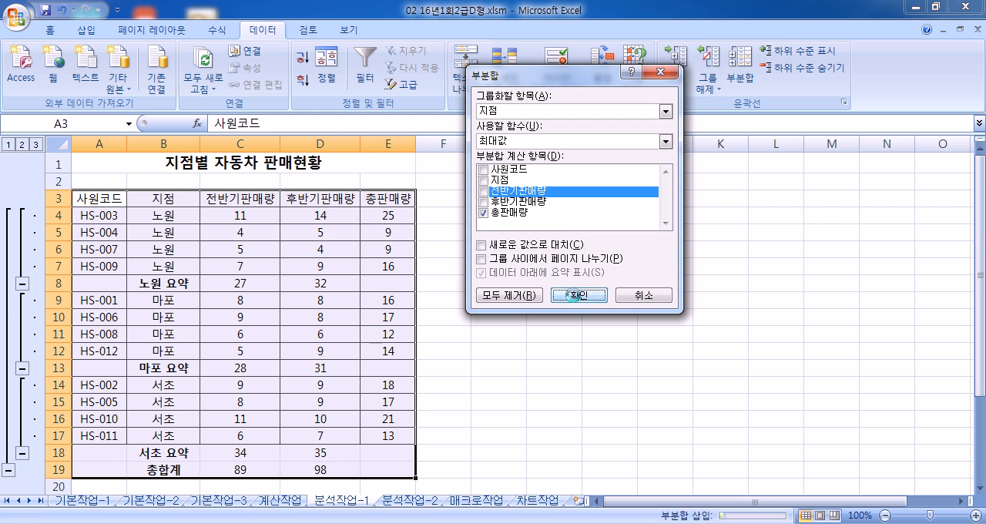
scroll(262, 347, down, 3)
scroll(270, 347, up, 3)
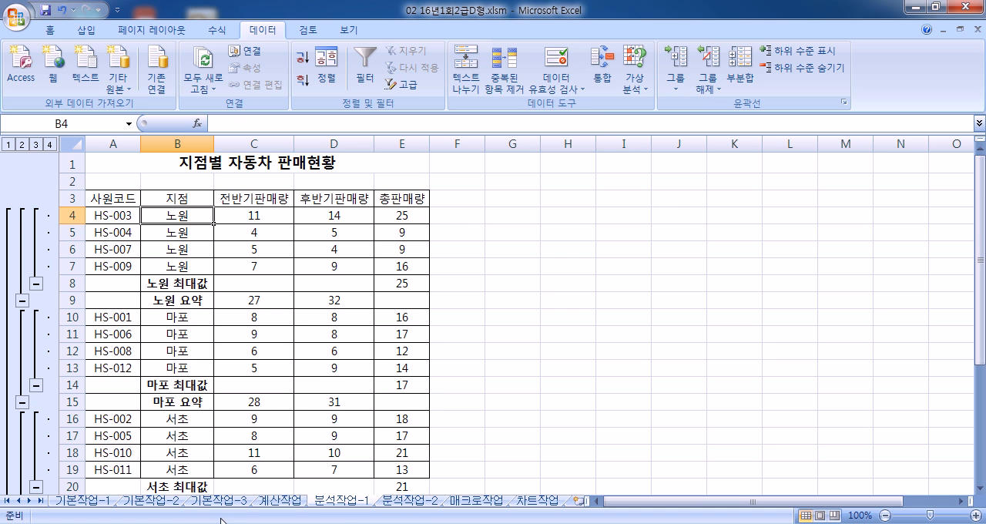
- Select the 1분기 아이스크림 생산 현황 table range F12:I19 on the 분석작업-2 sheet
click(414, 502)
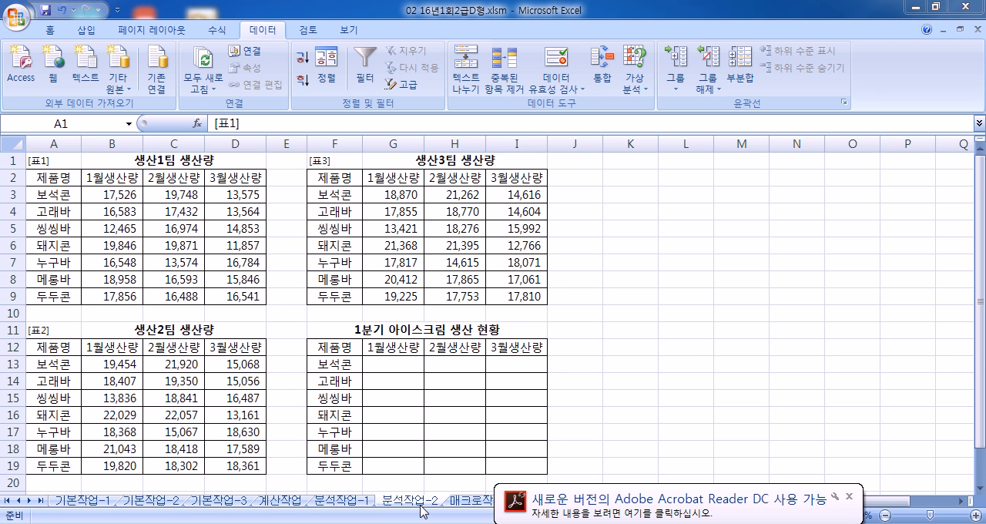
click(850, 497)
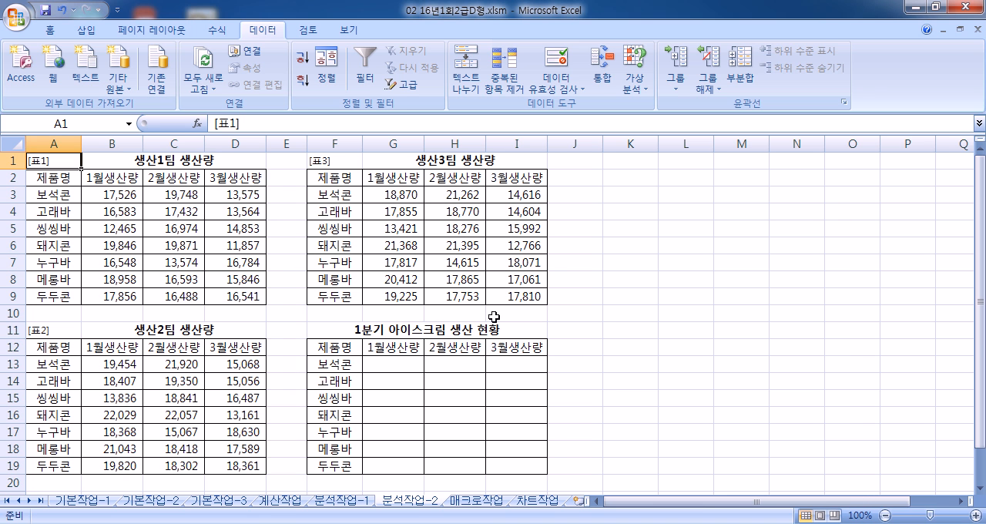
scroll(497, 316, down, 1)
drag(338, 301, 504, 412)
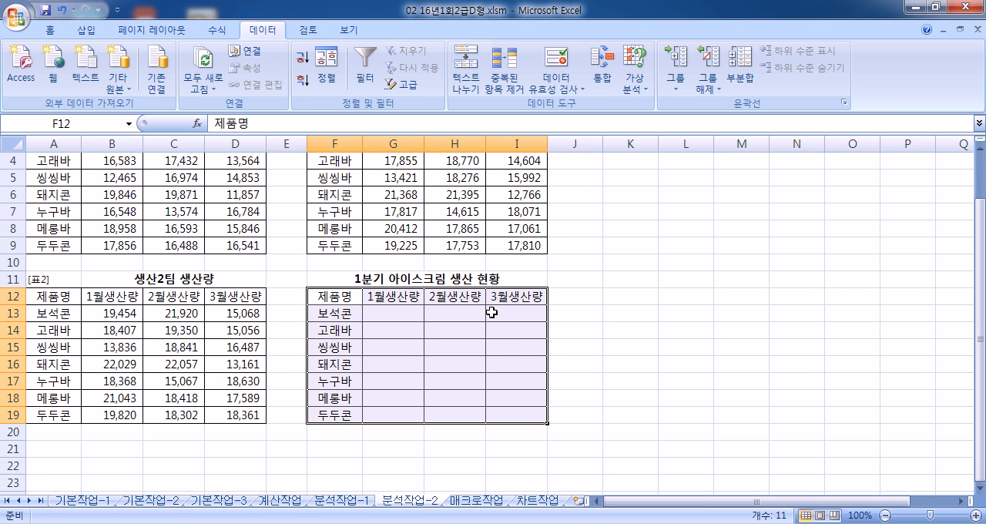
click(606, 81)
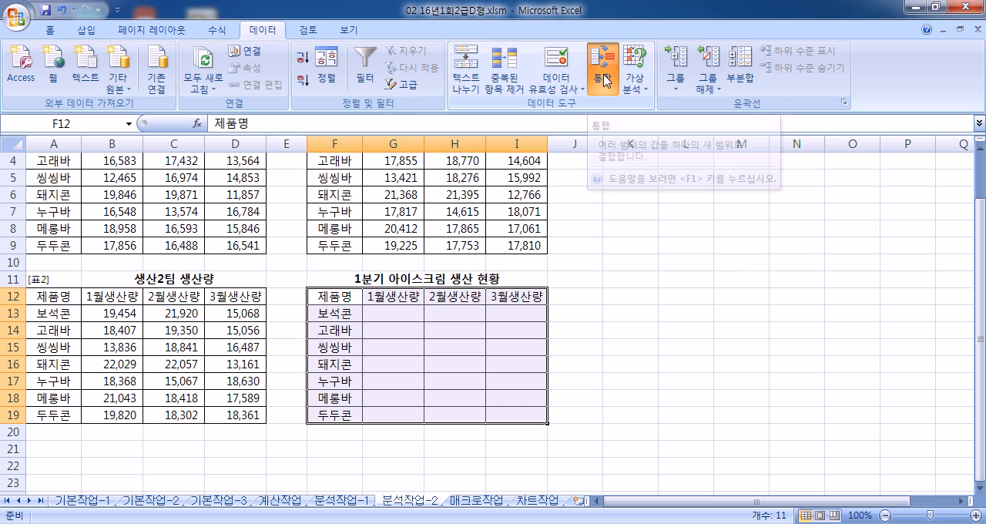
click(702, 281)
drag(351, 297, 507, 417)
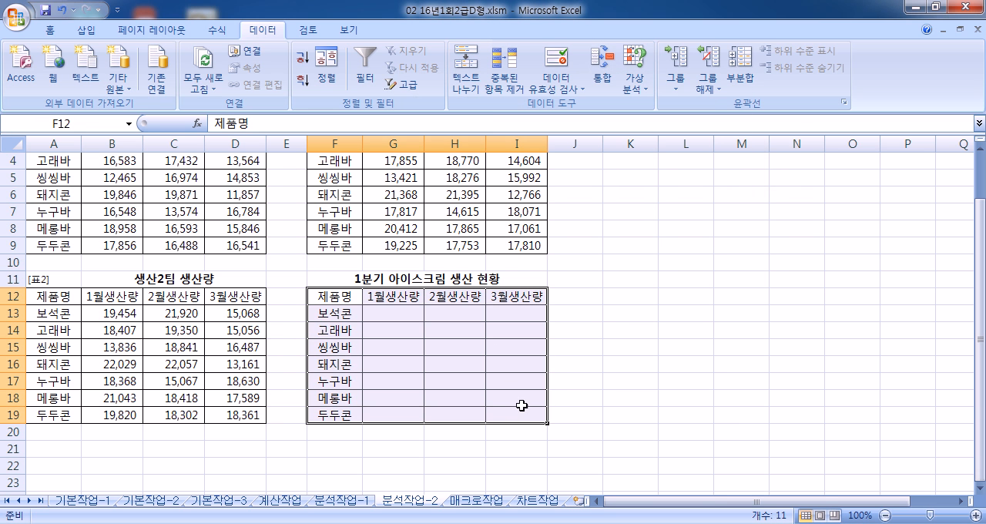
- Start a 합계 consolidation and add the three team tables A2:D9, F2:I9 and A12:D19 as references
click(604, 77)
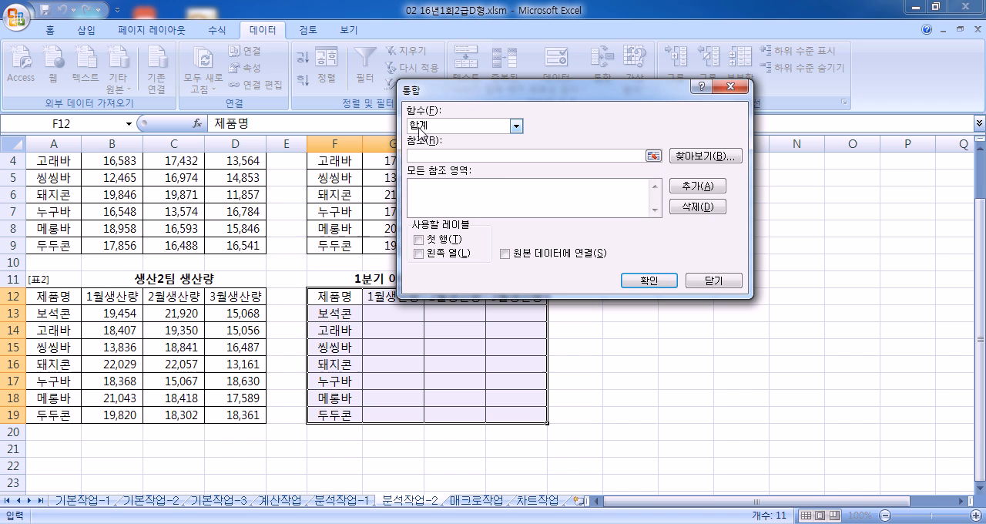
drag(48, 179, 240, 295)
click(697, 185)
click(342, 177)
drag(341, 177, 538, 296)
click(698, 186)
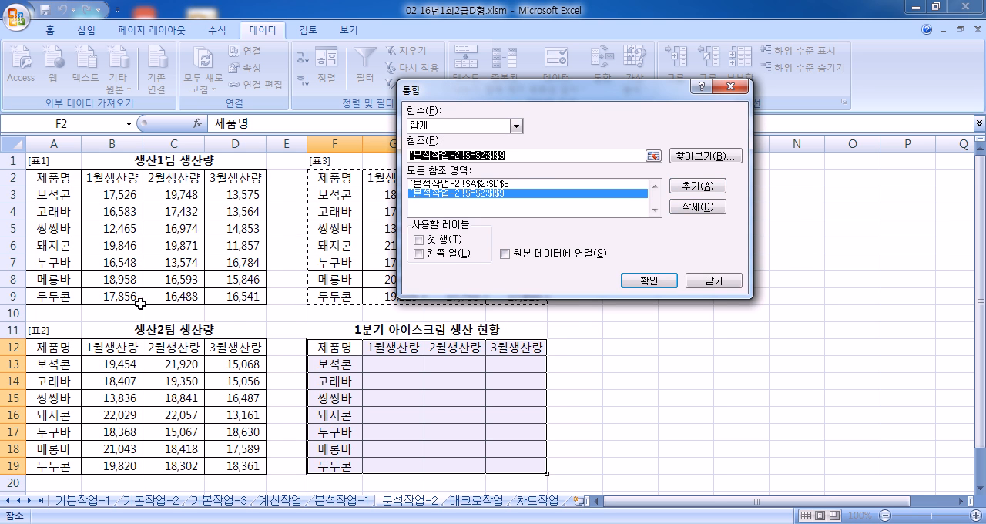
drag(54, 347, 229, 464)
click(698, 185)
- Use the 첫 행 and 왼쪽 열 labels and apply the consolidation to the 1분기 아이스크림 생산 현황 table
drag(482, 91, 632, 90)
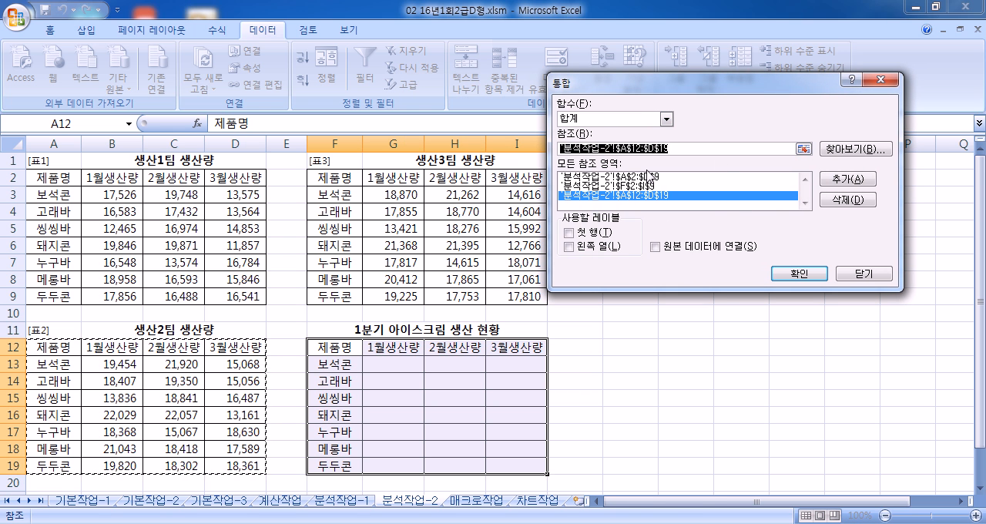
click(568, 232)
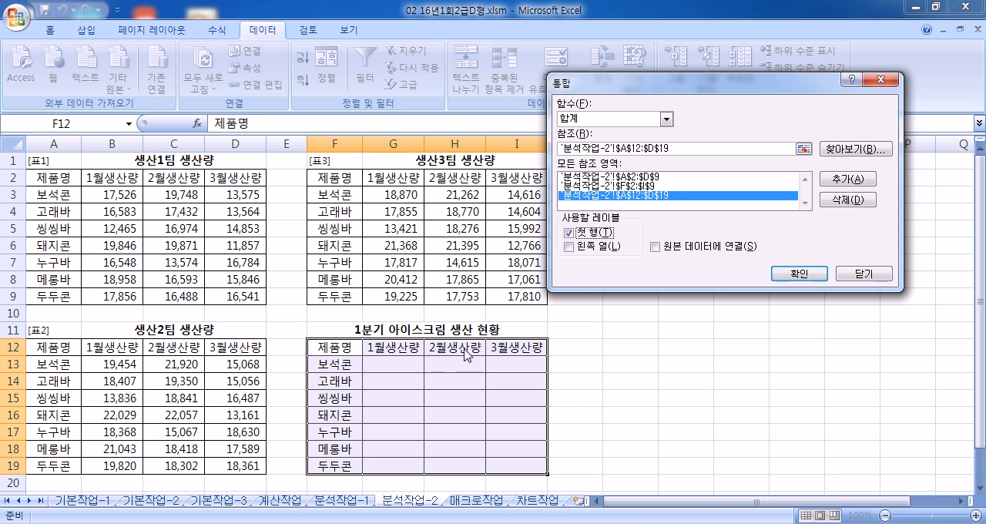
click(568, 247)
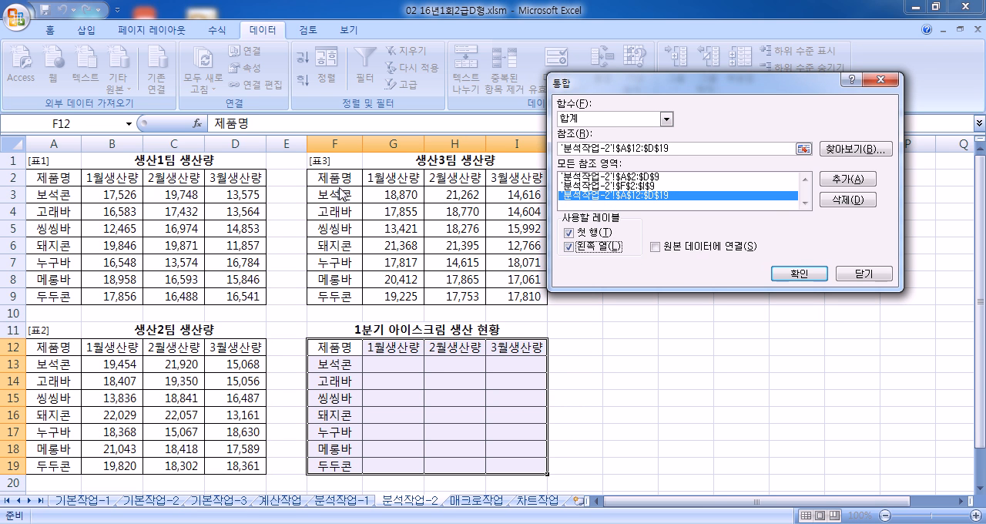
click(803, 275)
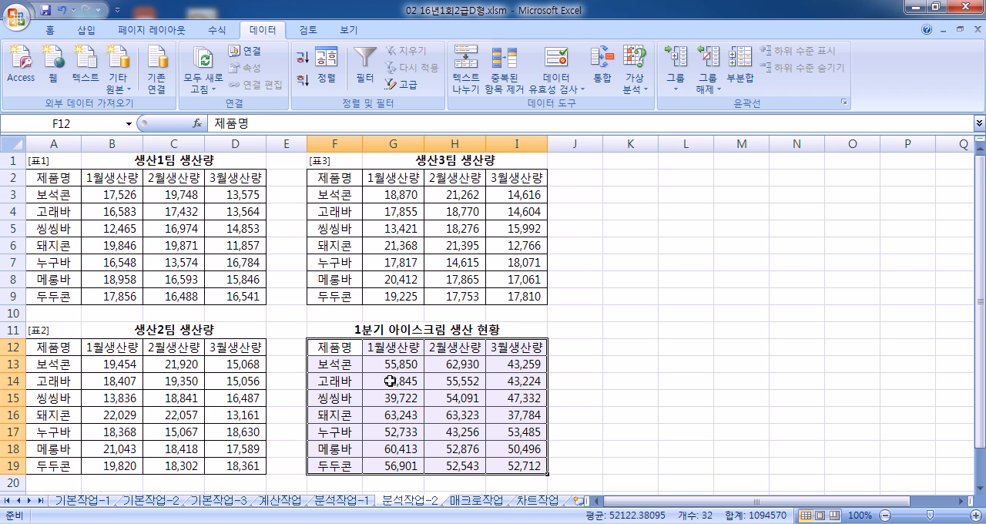
- Go to the 매크로작업 sheet and enable the Excel option 리본 메뉴에 개발 도구 탭 표시
click(489, 502)
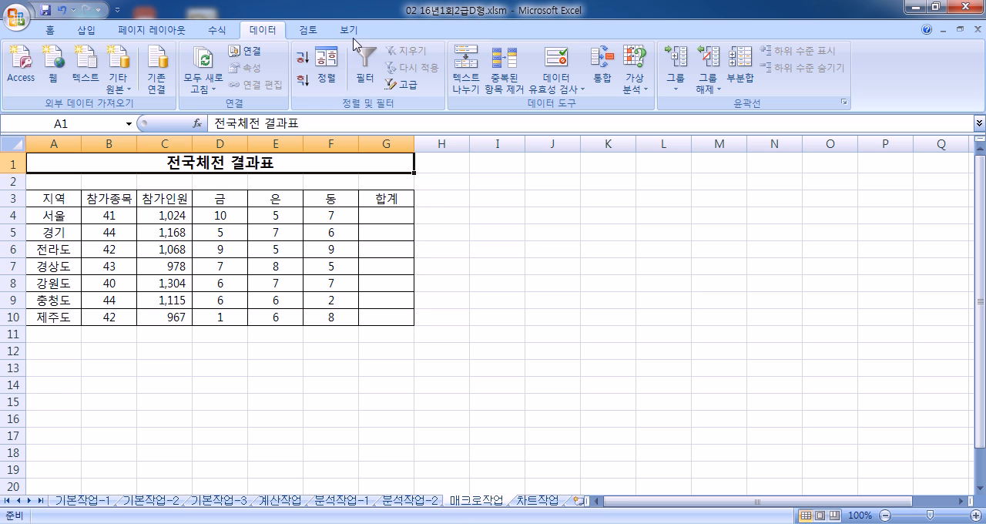
click(19, 17)
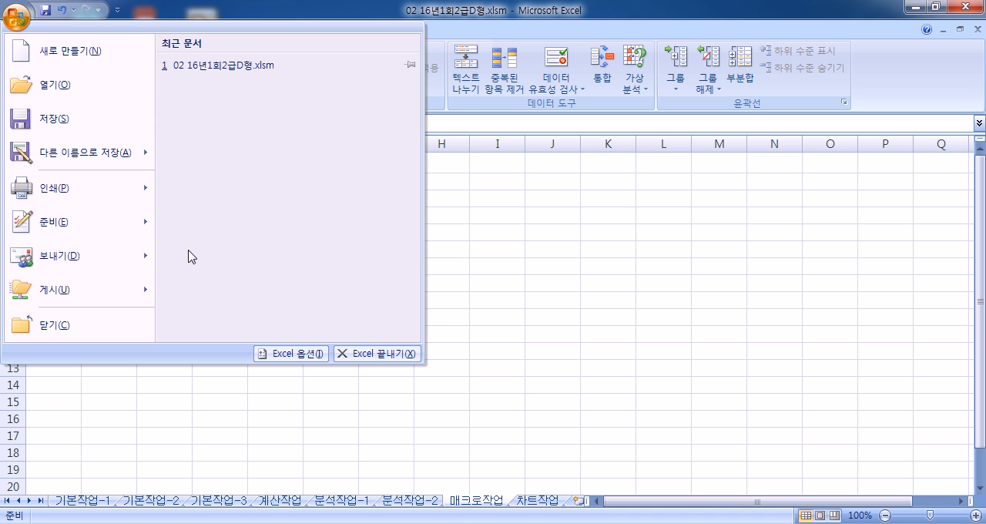
click(267, 354)
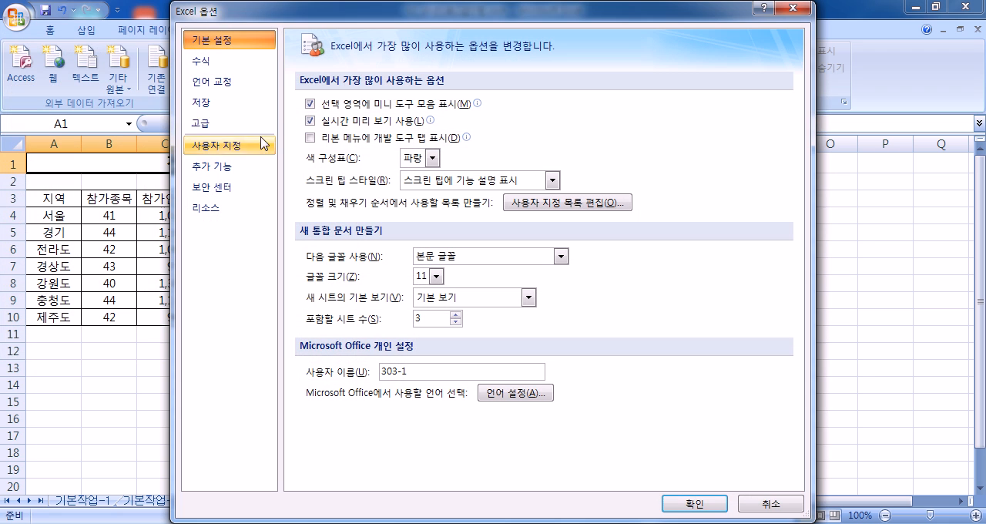
click(353, 138)
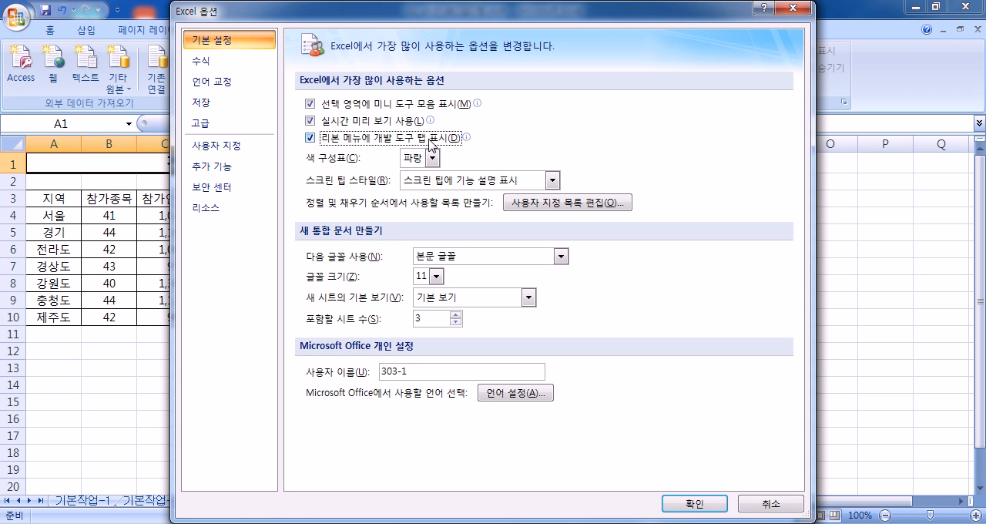
click(683, 505)
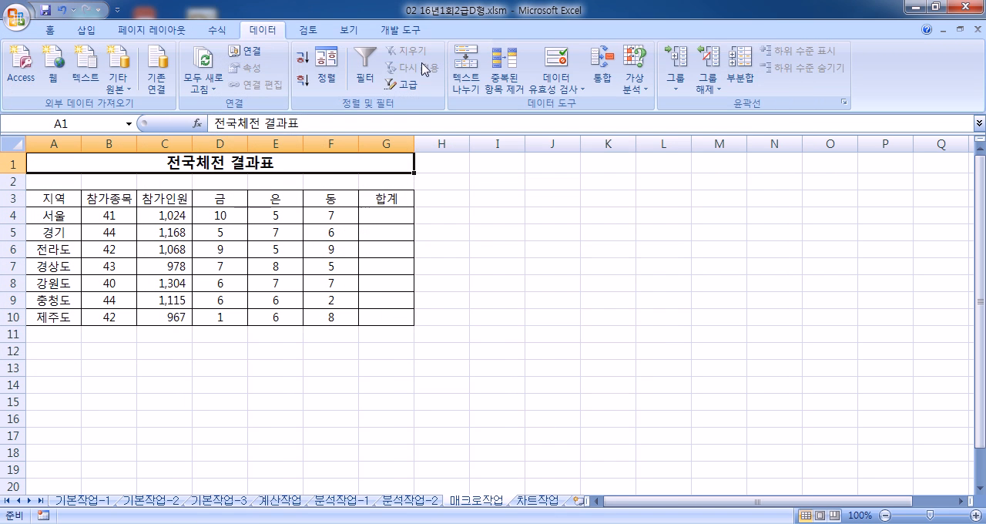
- Draw a form-control button over B12:C13 without assigning a macro, and label it 합계
click(404, 29)
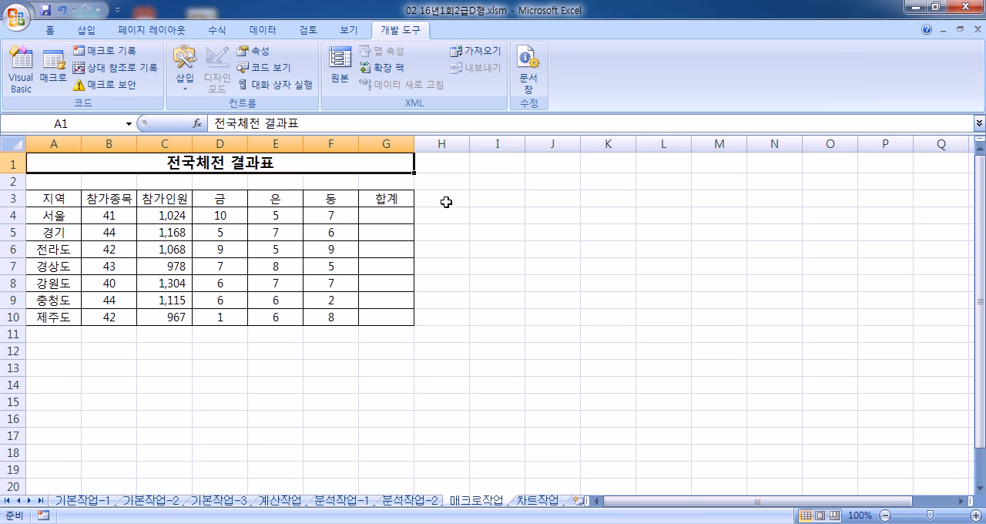
click(87, 351)
drag(87, 350, 147, 372)
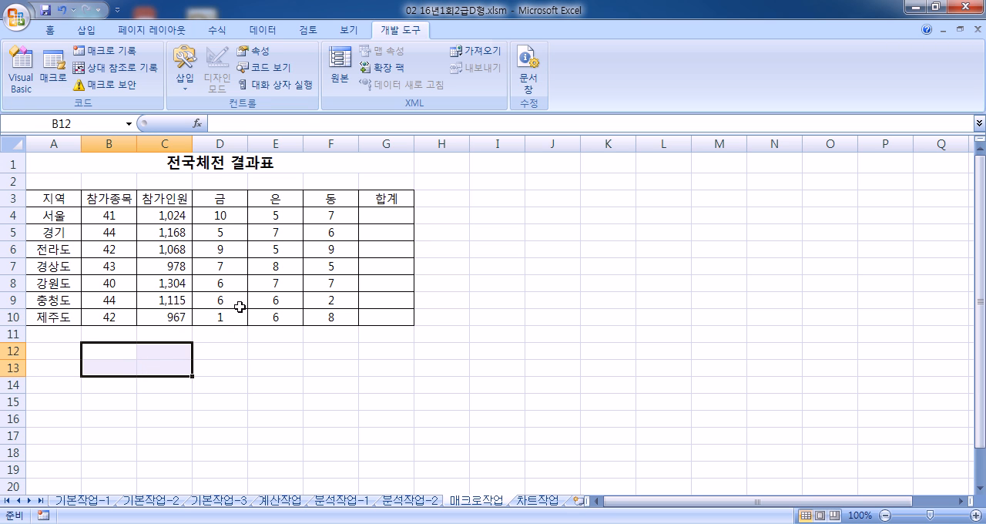
click(182, 71)
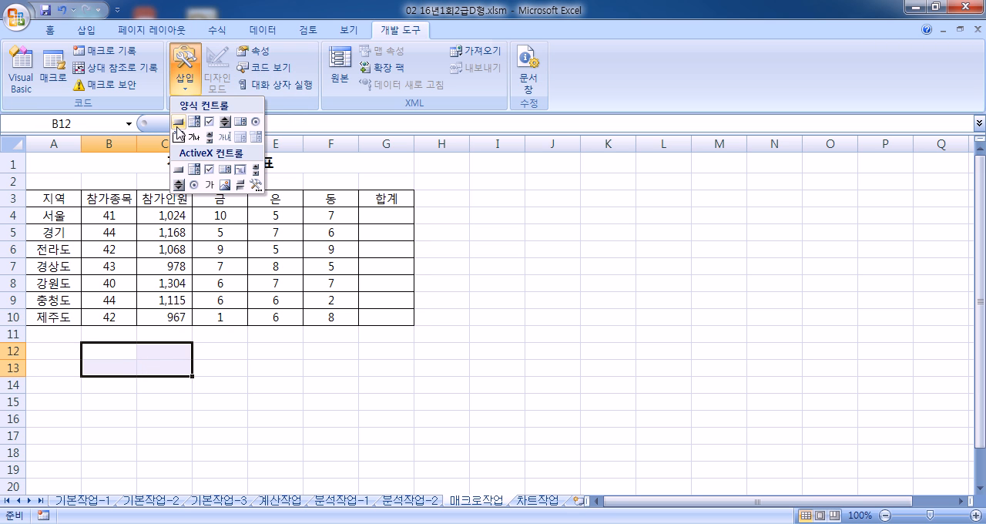
click(178, 121)
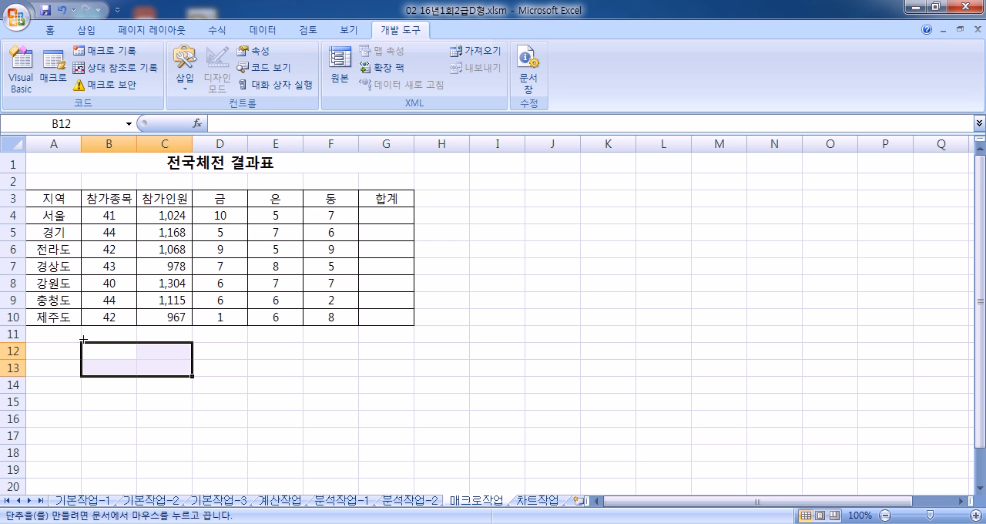
drag(81, 340, 179, 372)
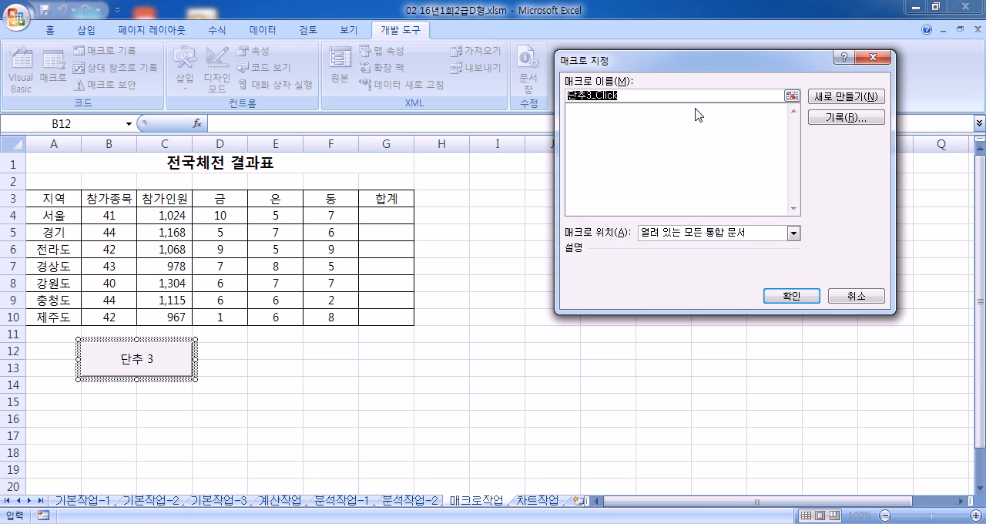
click(854, 297)
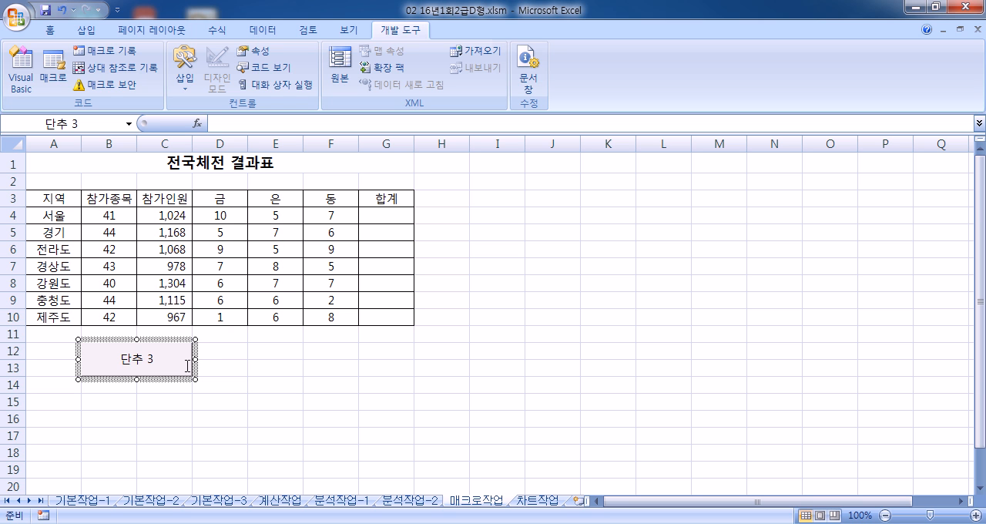
drag(187, 366, 116, 359)
text(합계)
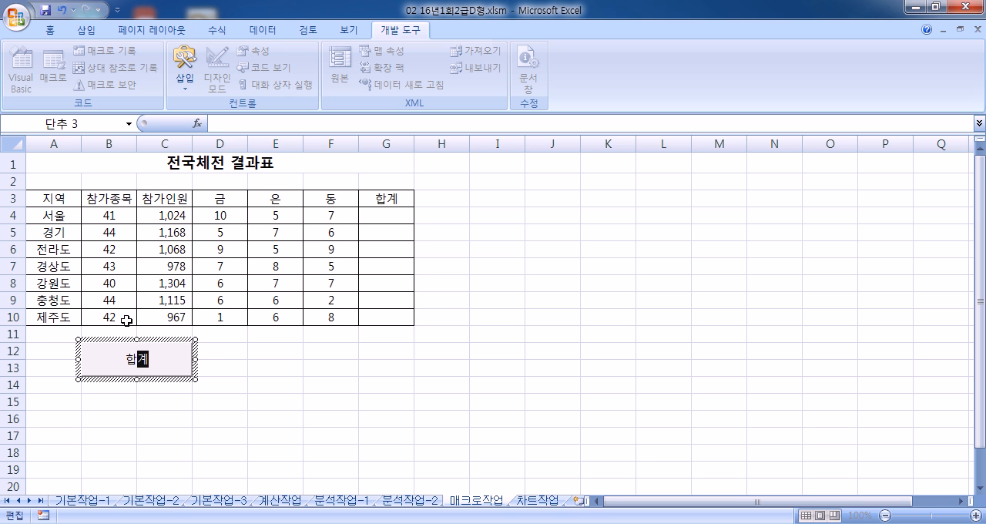
click(279, 371)
right_click(176, 360)
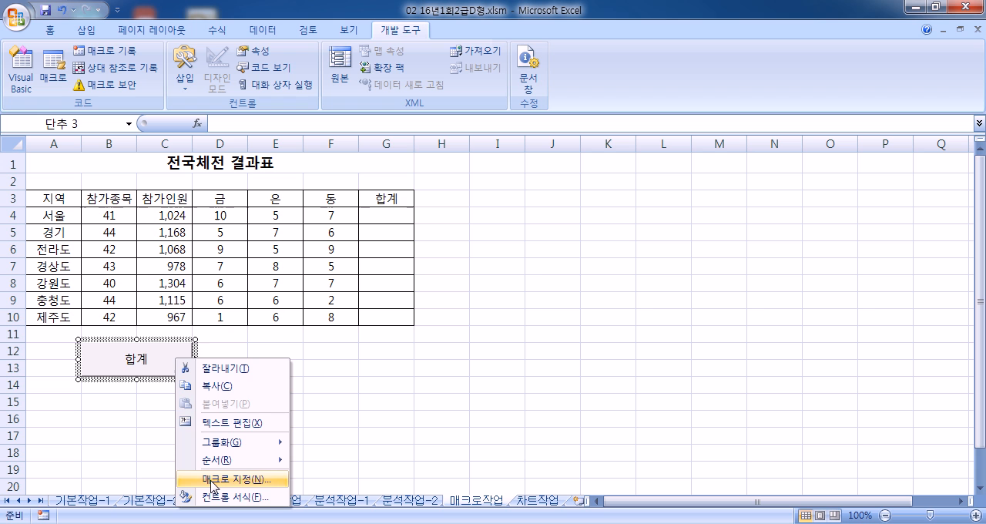
click(460, 374)
click(466, 215)
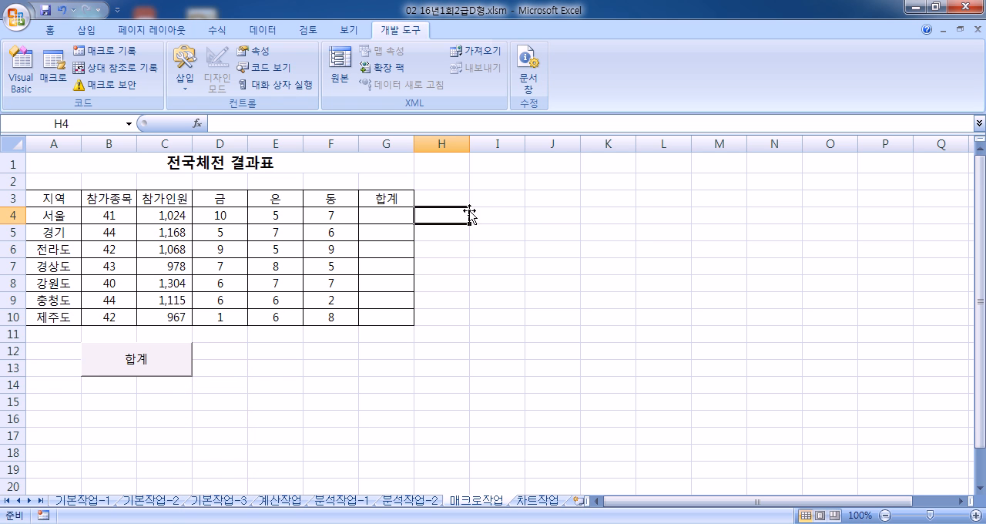
click(498, 215)
drag(498, 215, 593, 270)
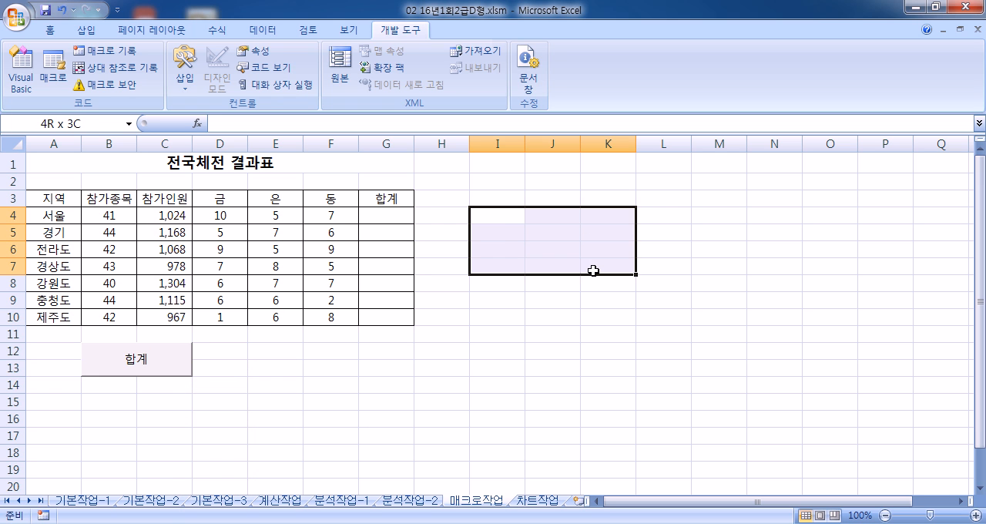
click(497, 216)
drag(497, 216, 574, 235)
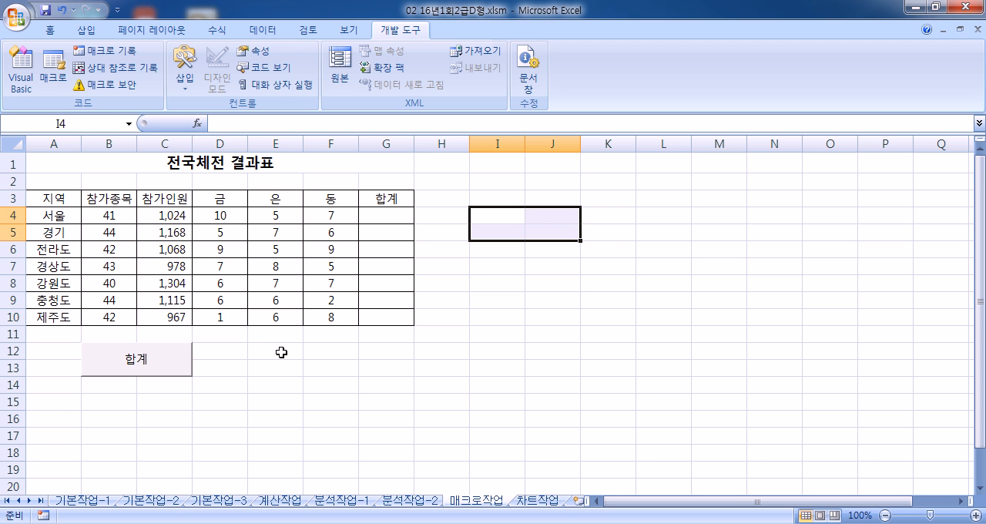
- Assign a new macro named 합계 to the 합계 button and start recording it in 현재 통합 문서
right_click(185, 367)
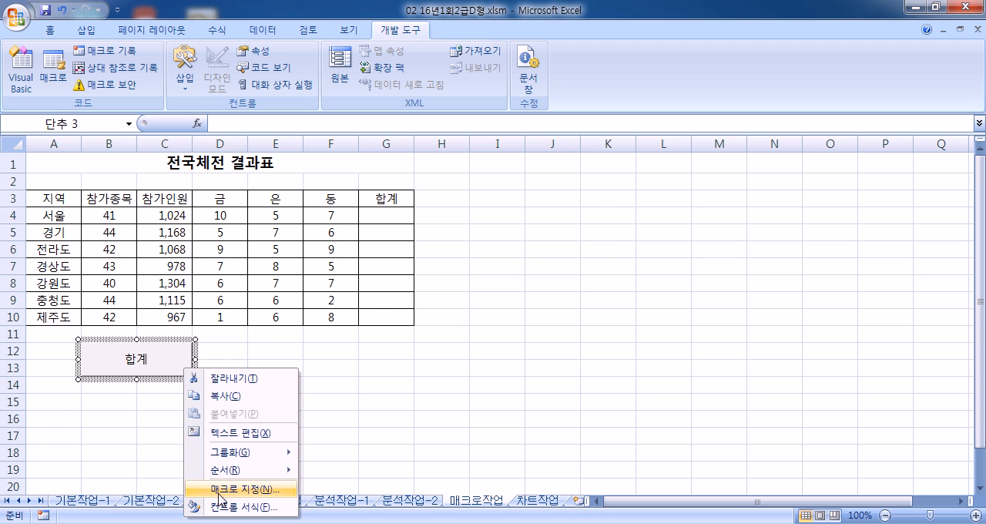
click(218, 492)
drag(259, 282, 646, 142)
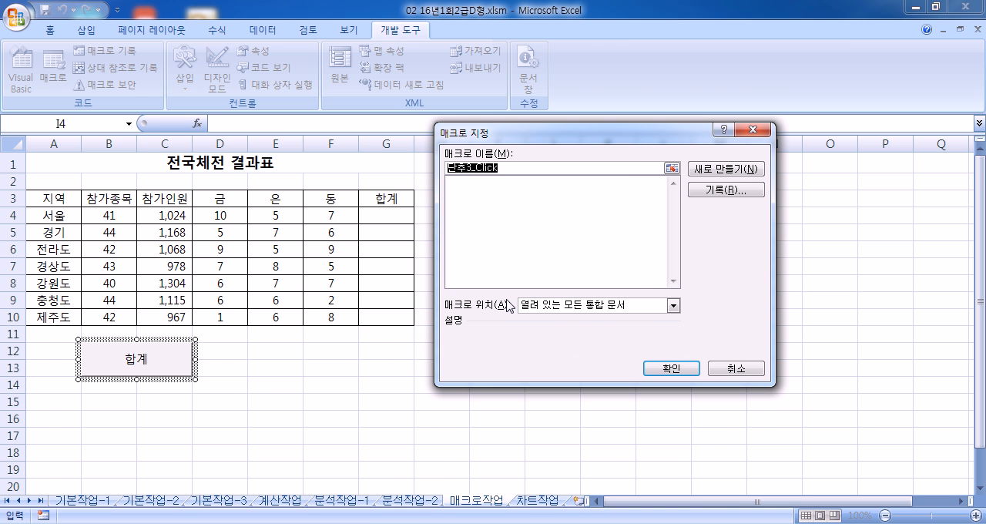
text(합ㄱ)
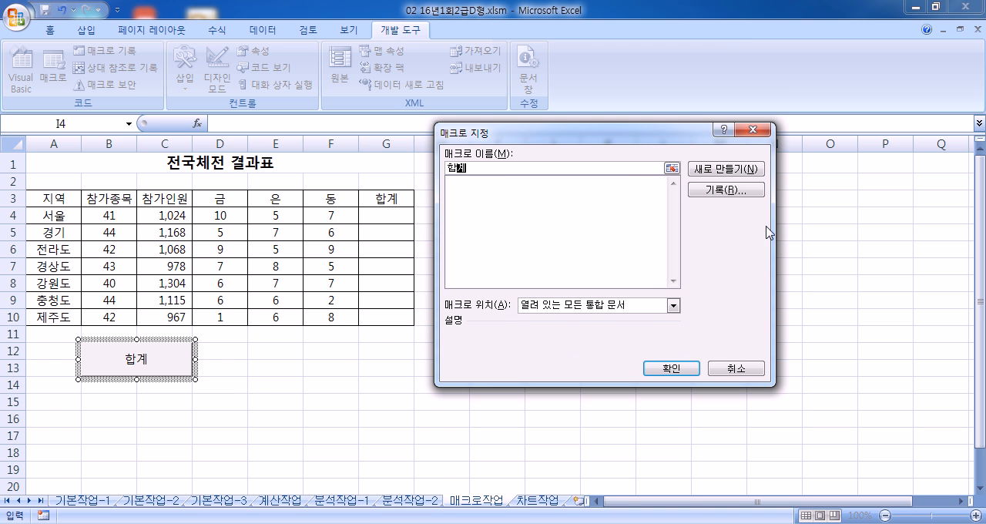
click(706, 190)
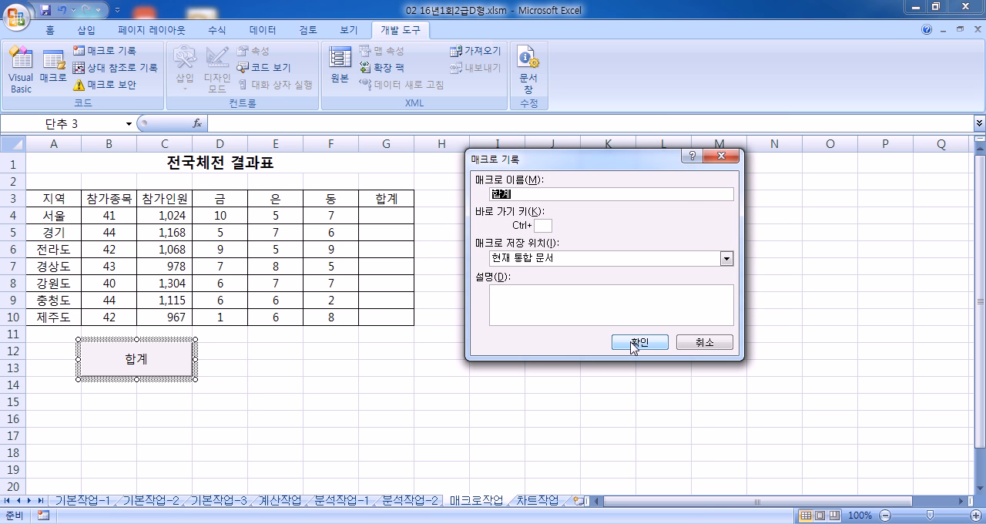
click(632, 344)
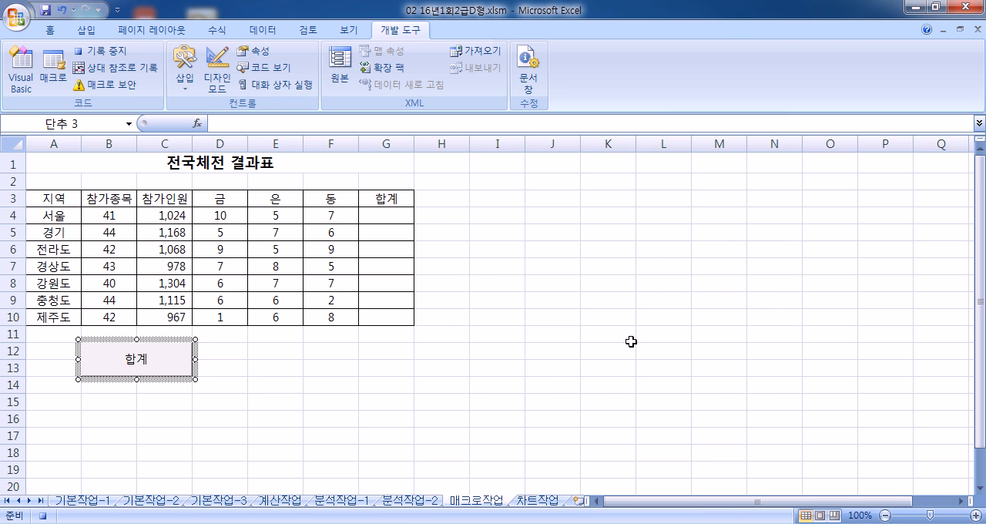
- Enter =SUM(D4:F4) in G4 and fill the formula down to G10
click(383, 215)
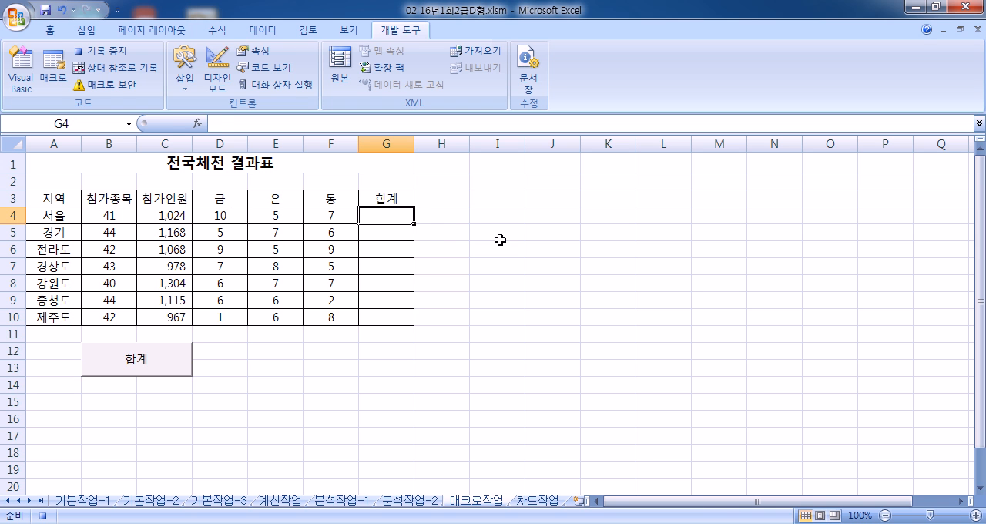
text(=sum)
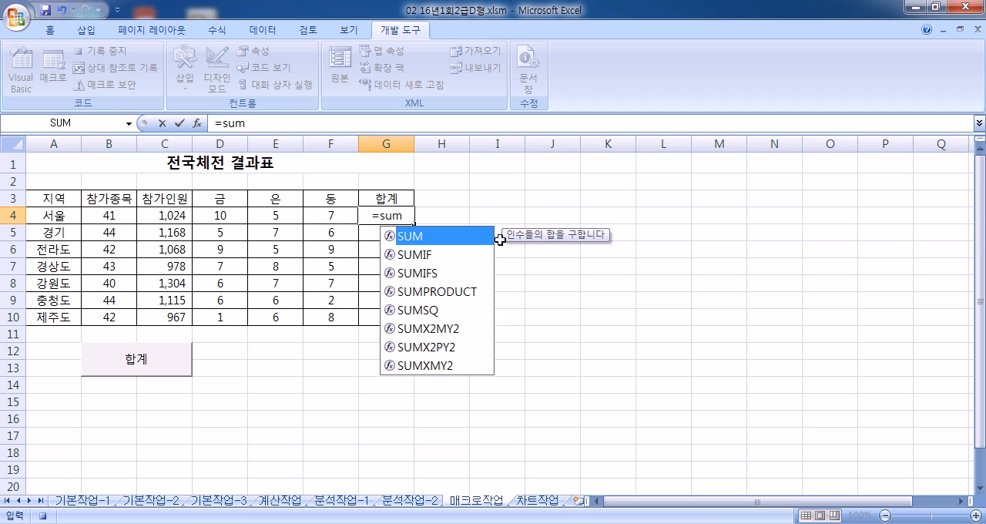
text(*)
key(BackSpace)
text(()
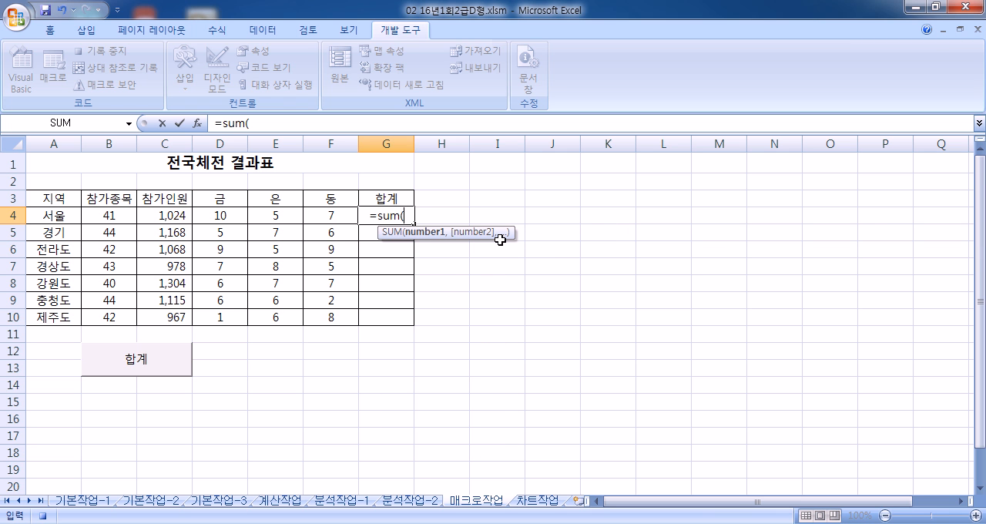
drag(231, 214, 325, 214)
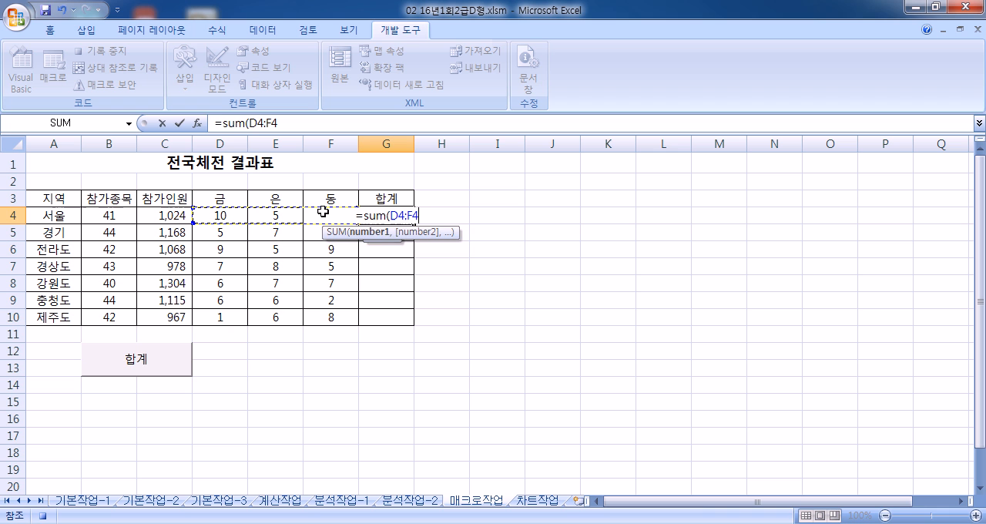
key(Return)
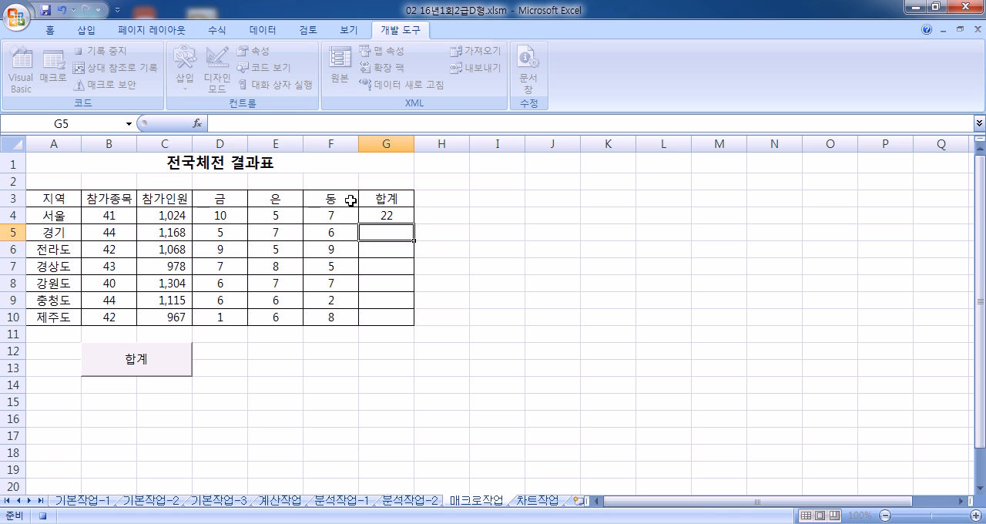
click(404, 215)
drag(415, 224, 412, 328)
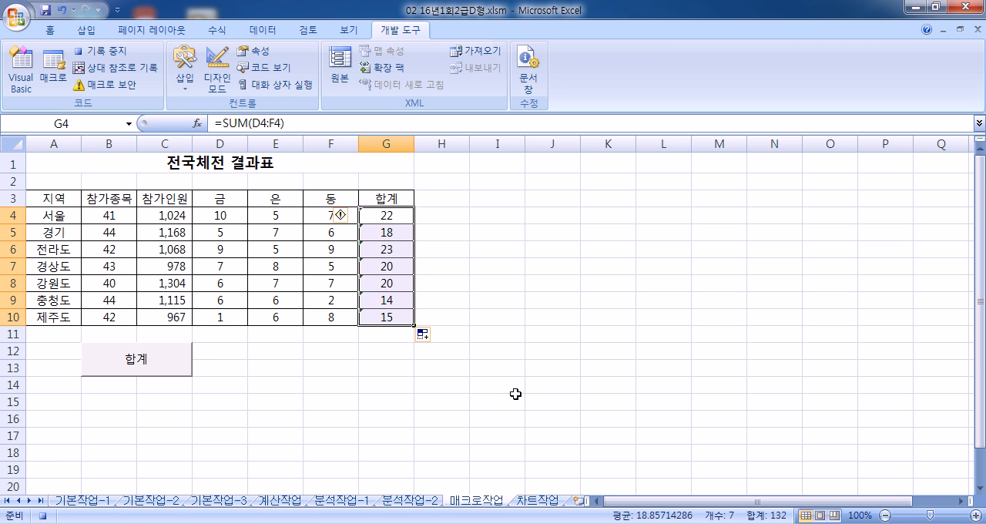
- Stop recording the 합계 macro and clear the totals from G4:G10
mouse_move(344, 222)
click(121, 56)
key(Delete)
click(275, 436)
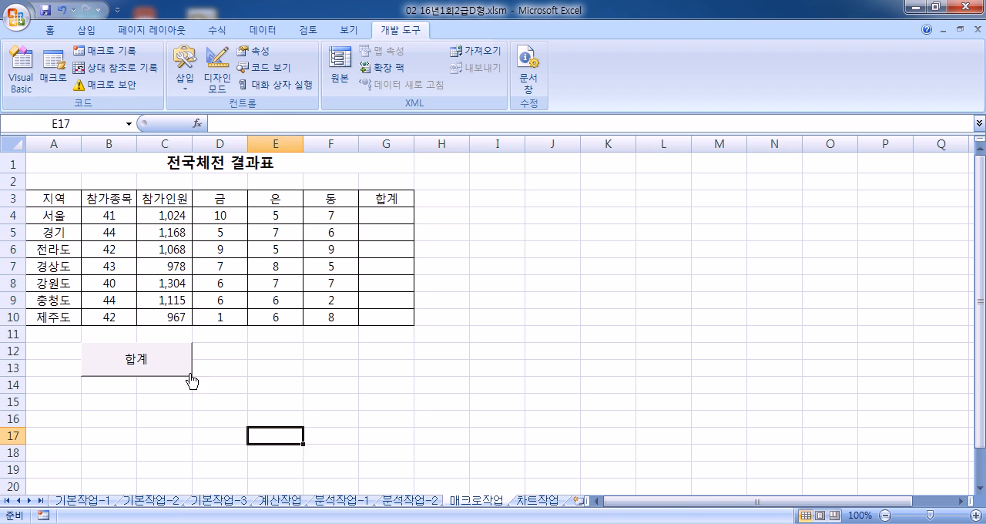
- Test the 합계 button, ignoring the formula errors it leaves, and clear G4:G10 again
click(181, 368)
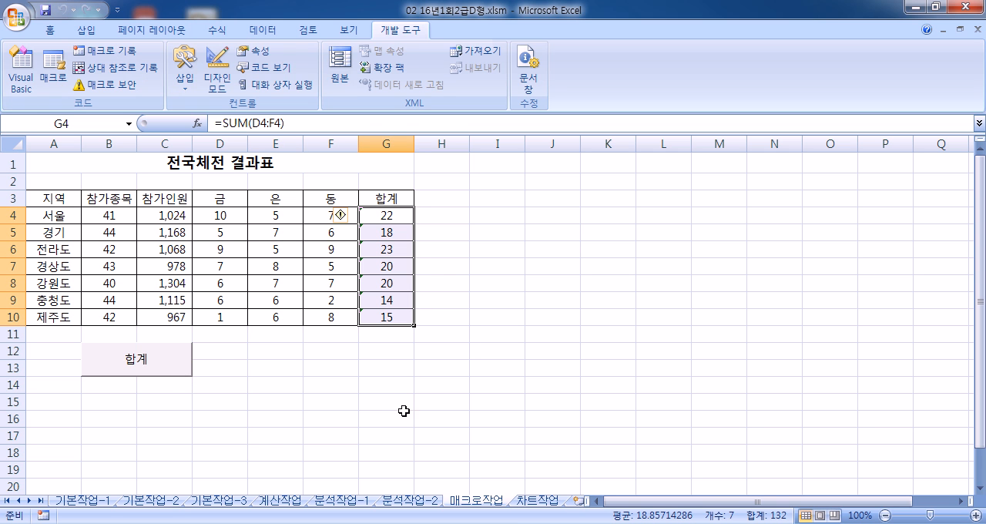
click(347, 215)
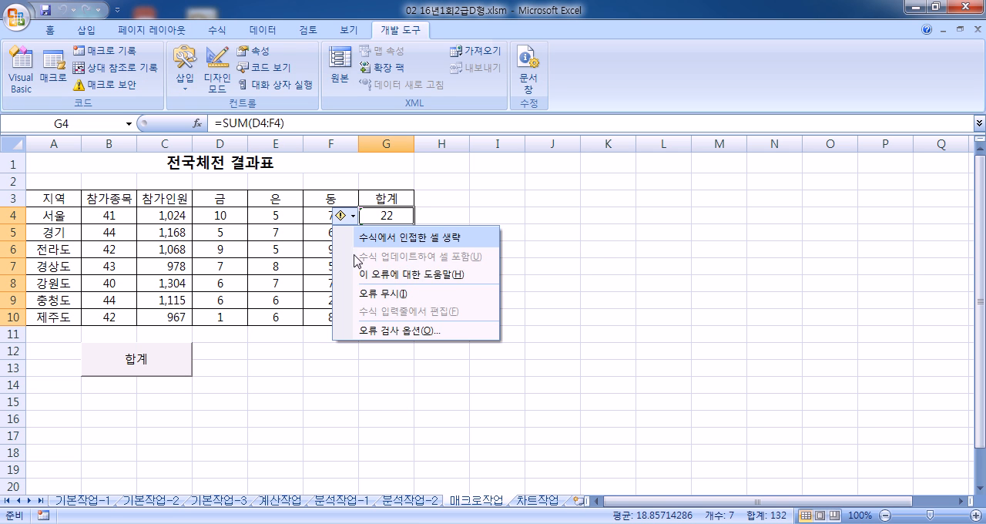
click(364, 294)
click(486, 314)
drag(389, 218, 398, 343)
key(Delete)
click(385, 384)
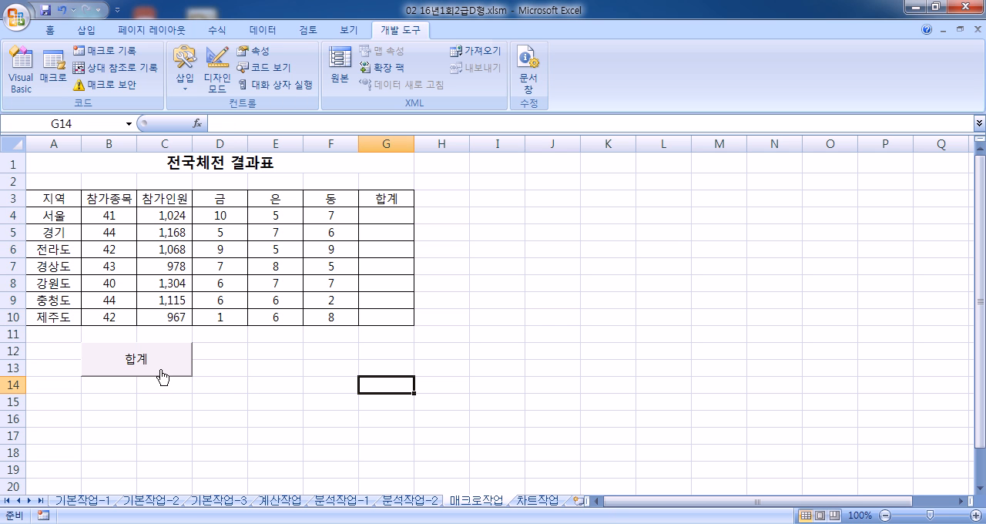
- Run the 합계 macro from its button and apply 오류 무시 to the formulas in G4:G10
click(162, 375)
click(349, 216)
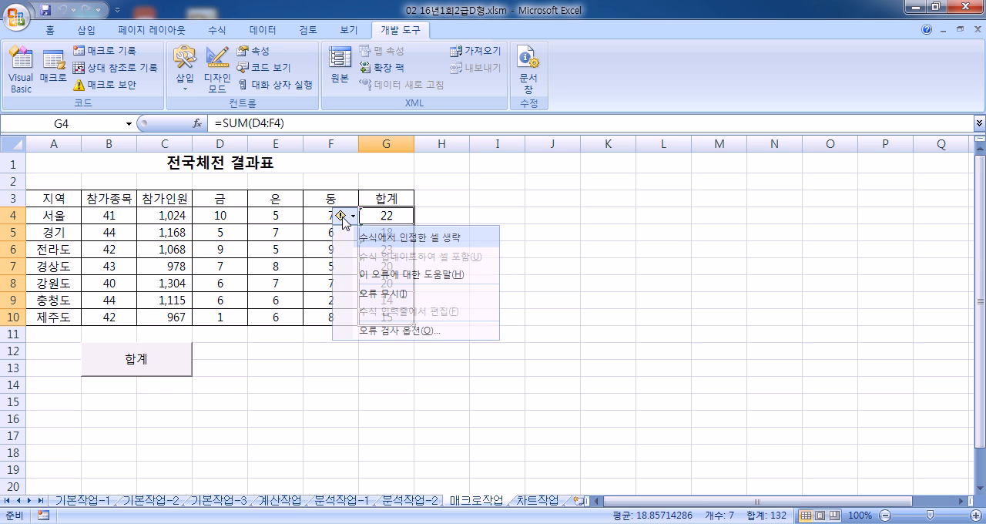
click(362, 298)
click(366, 386)
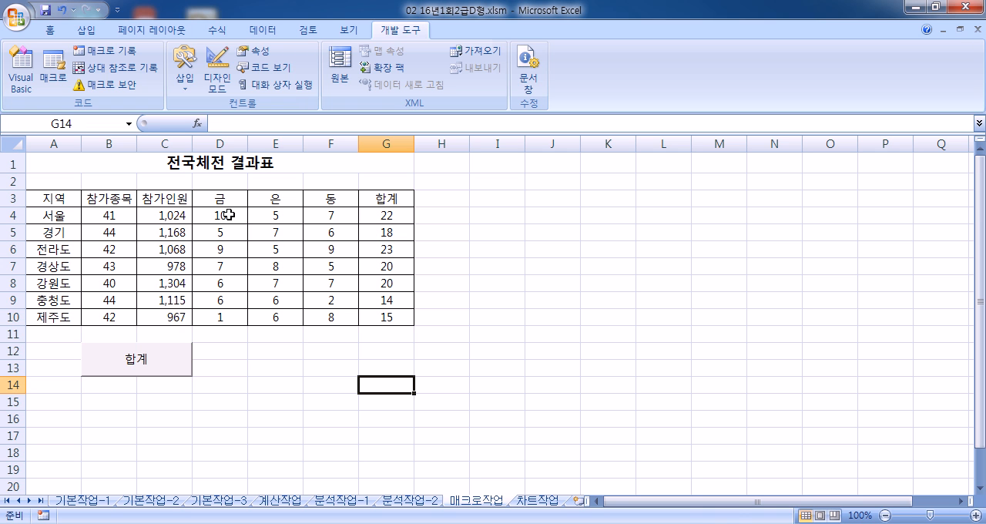
- Draw a rounded rectangle (모서리가 둥근 직사각형) over E12:F13 and label it 서식
drag(229, 215, 318, 322)
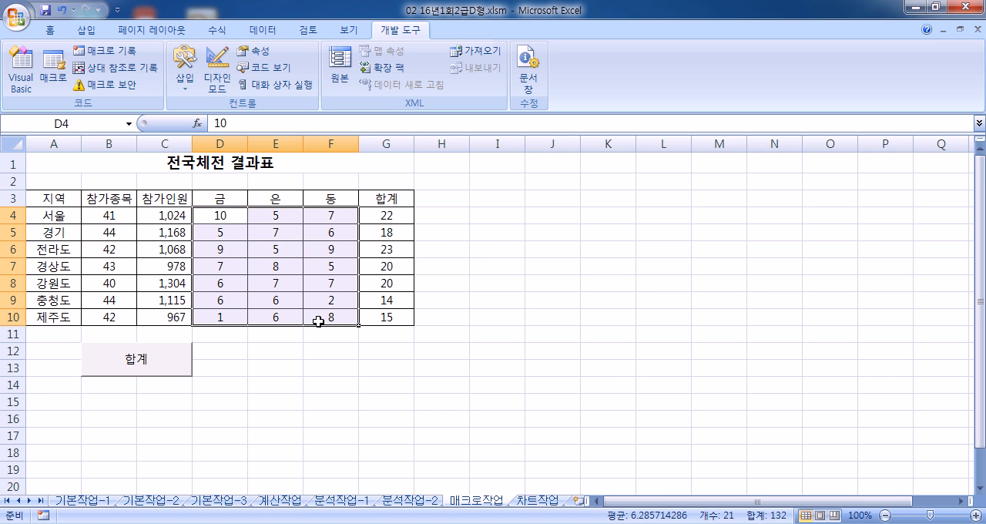
drag(279, 346, 312, 364)
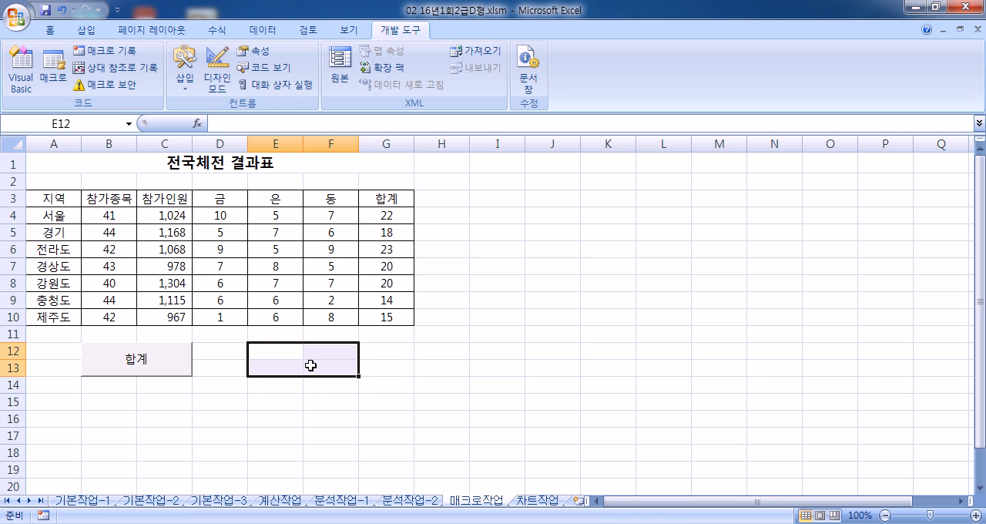
click(86, 31)
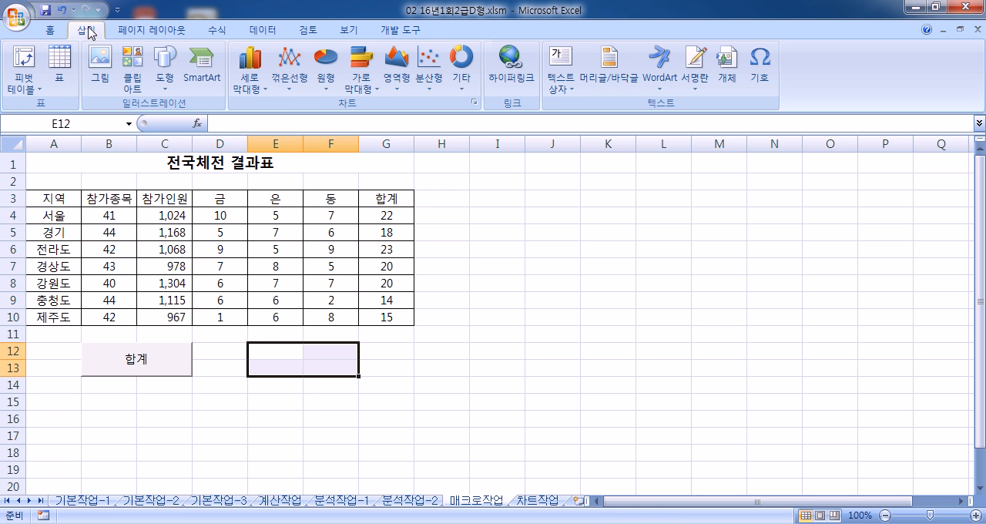
click(164, 66)
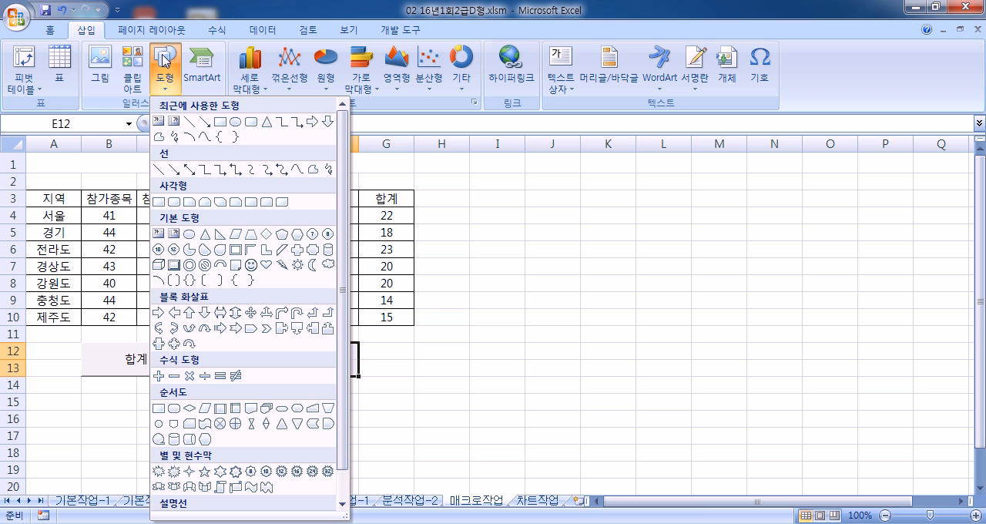
click(174, 203)
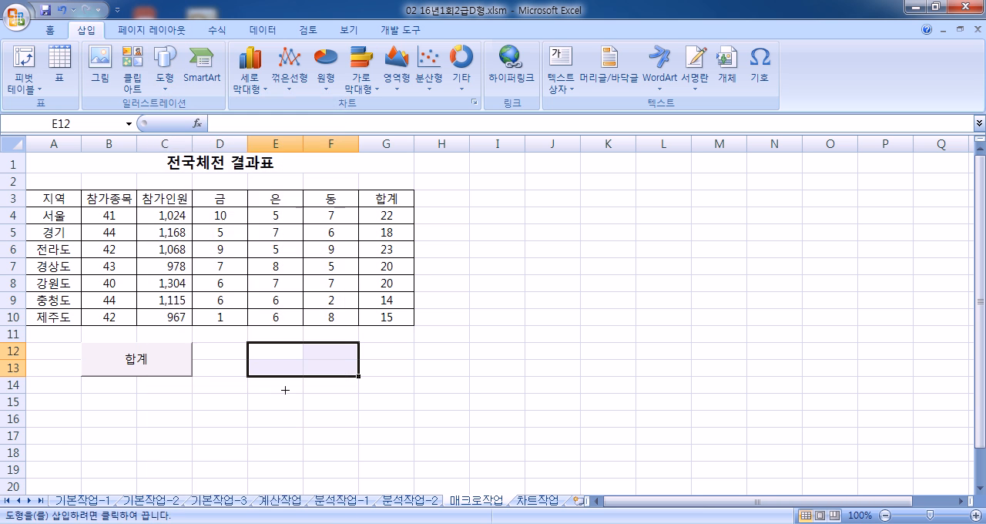
drag(249, 340, 357, 376)
drag(305, 336, 305, 340)
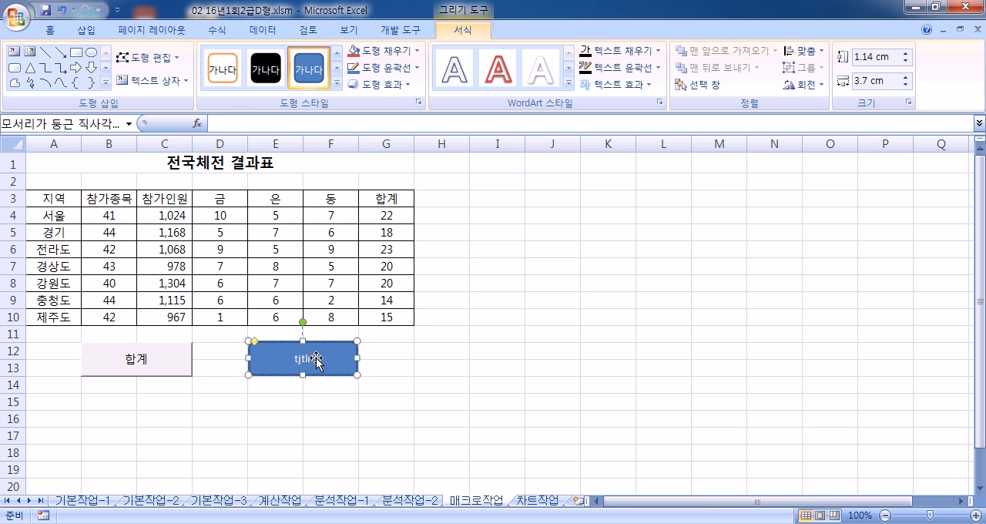
text(서식)
click(460, 408)
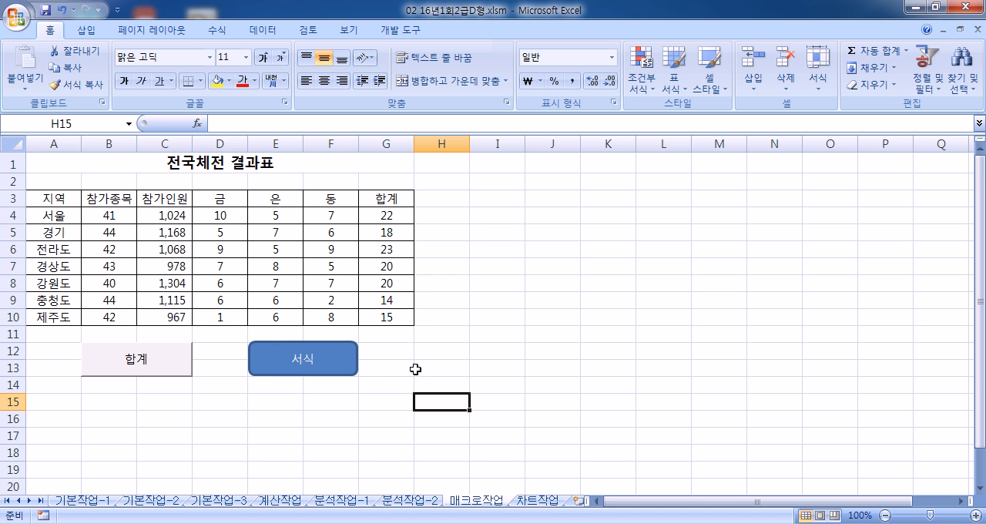
- Assign a new macro named 서식 to the rounded rectangle and start recording it in 현재 통합 문서
right_click(345, 353)
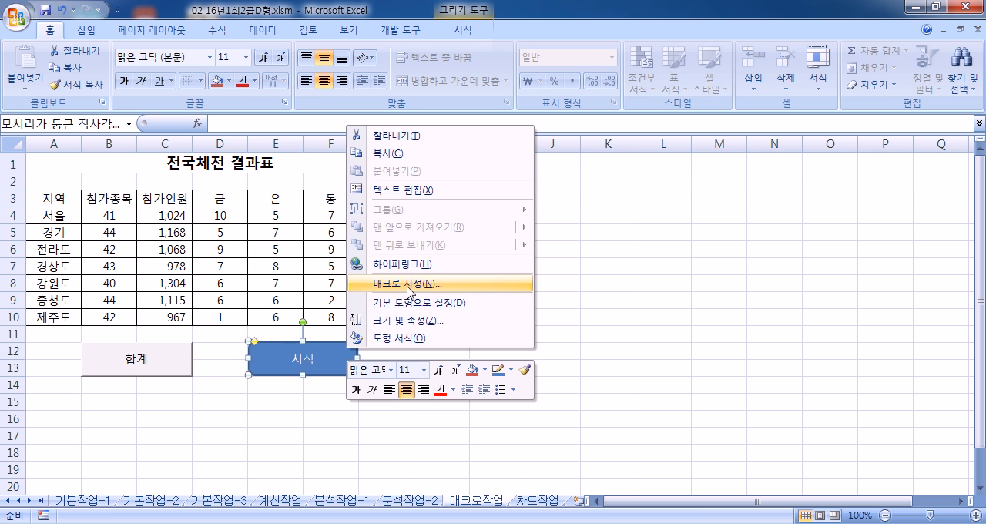
click(409, 285)
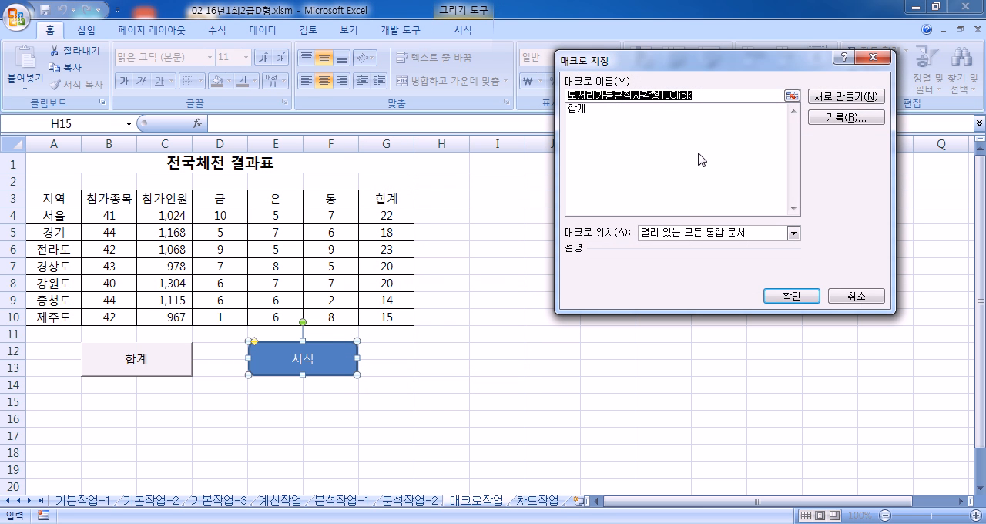
text(서식)
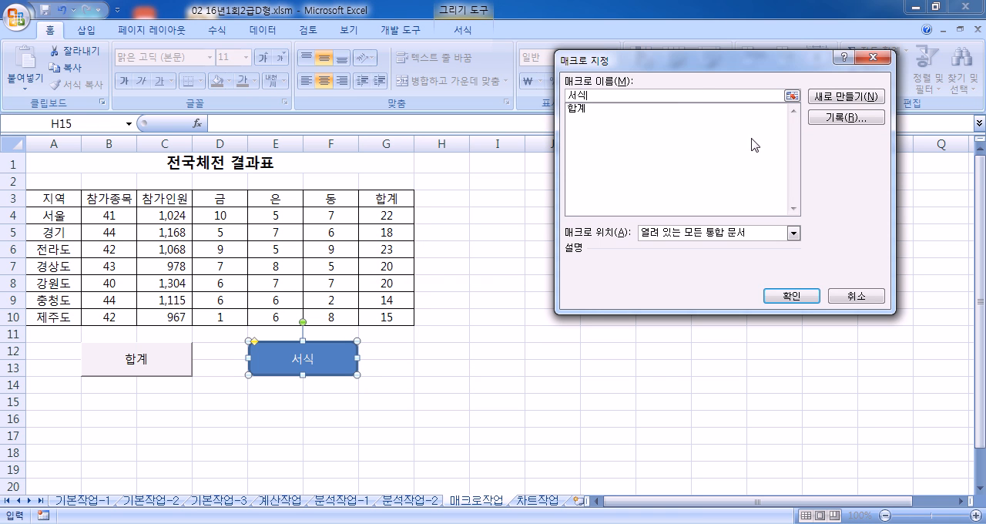
click(846, 118)
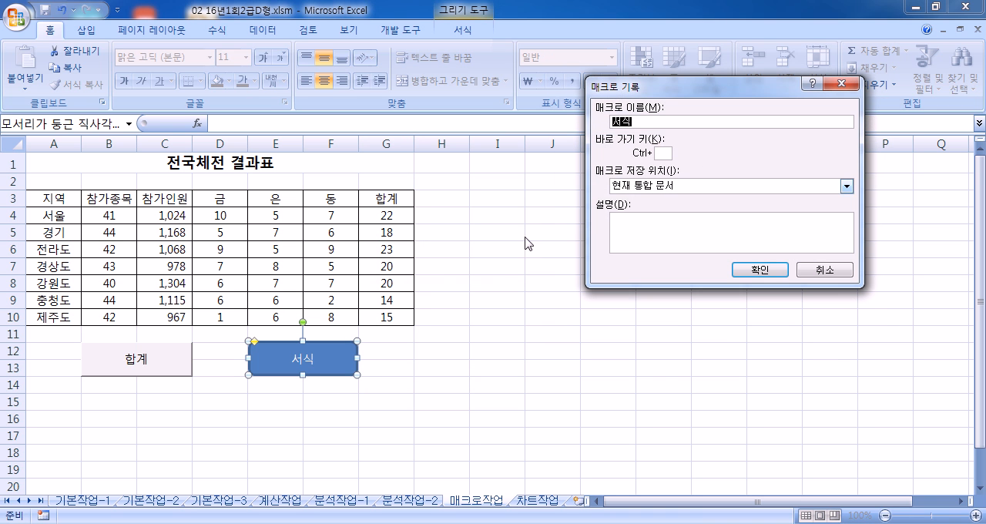
click(757, 273)
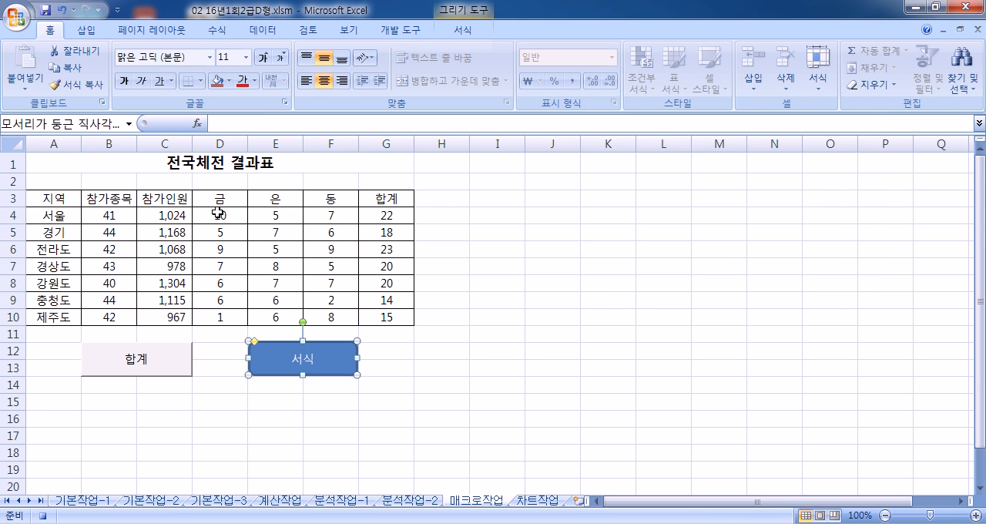
- Fill the medal cells D4:F10 with yellow
mouse_move(220, 215)
mouse_down()
mouse_move(330, 232)
mouse_move(321, 316)
mouse_up()
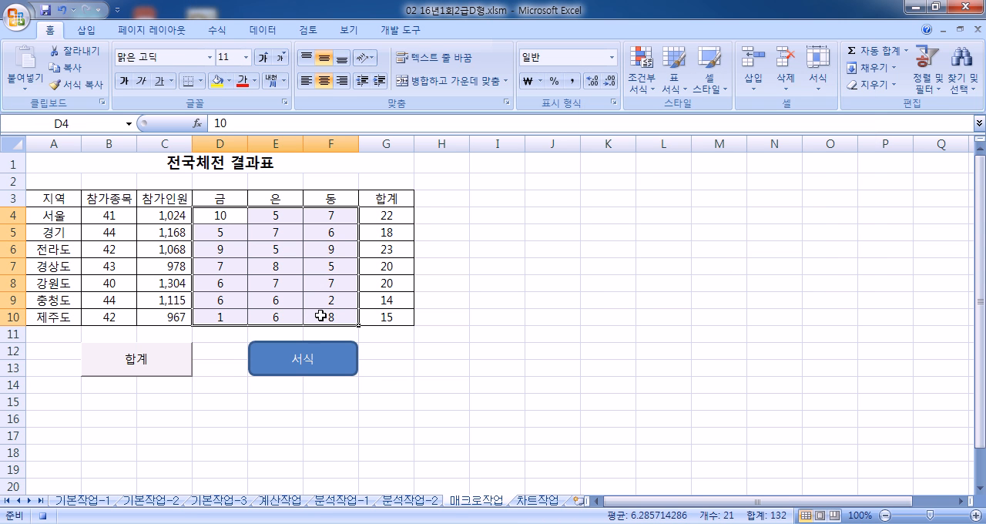
click(216, 81)
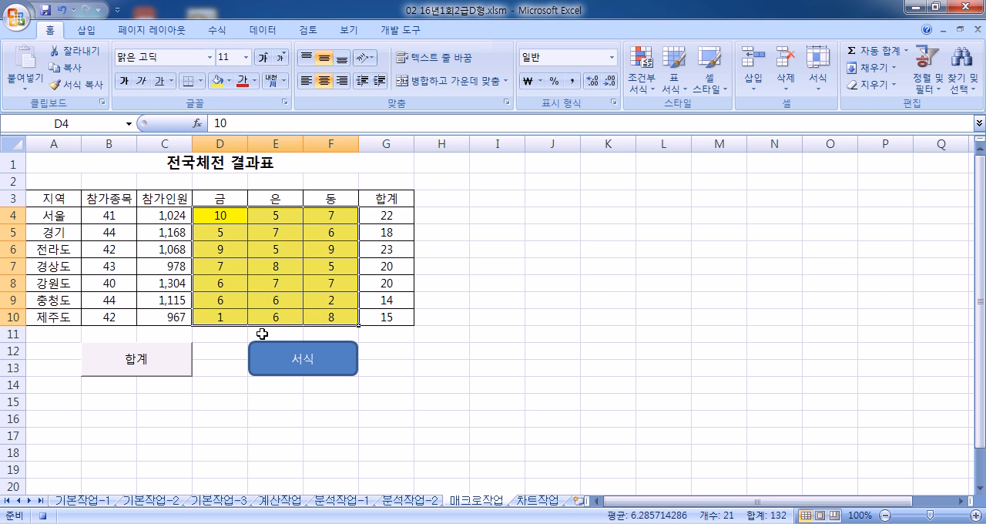
- Stop recording the 서식 macro
click(406, 31)
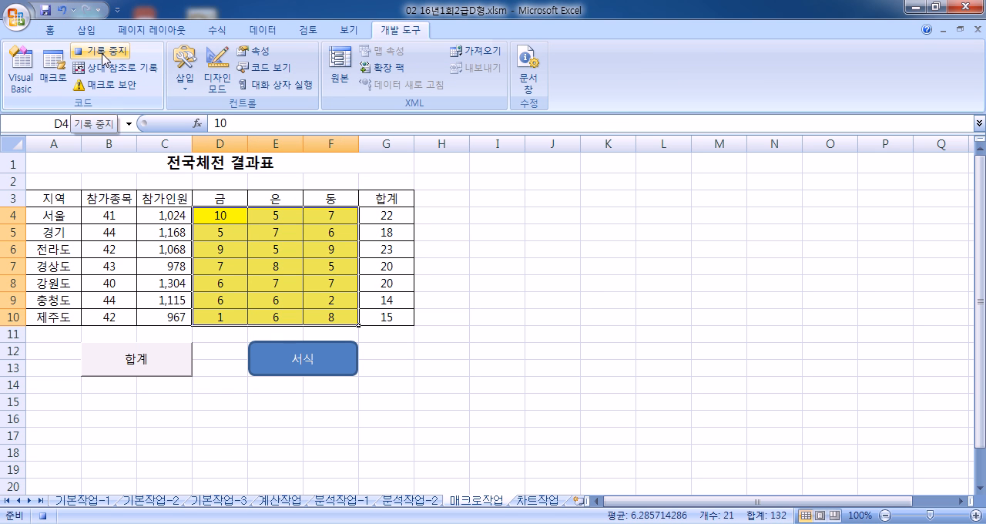
click(103, 58)
- Remove the fill from D4:F10 and run the 서식 macro from the rounded rectangle to test it
click(55, 33)
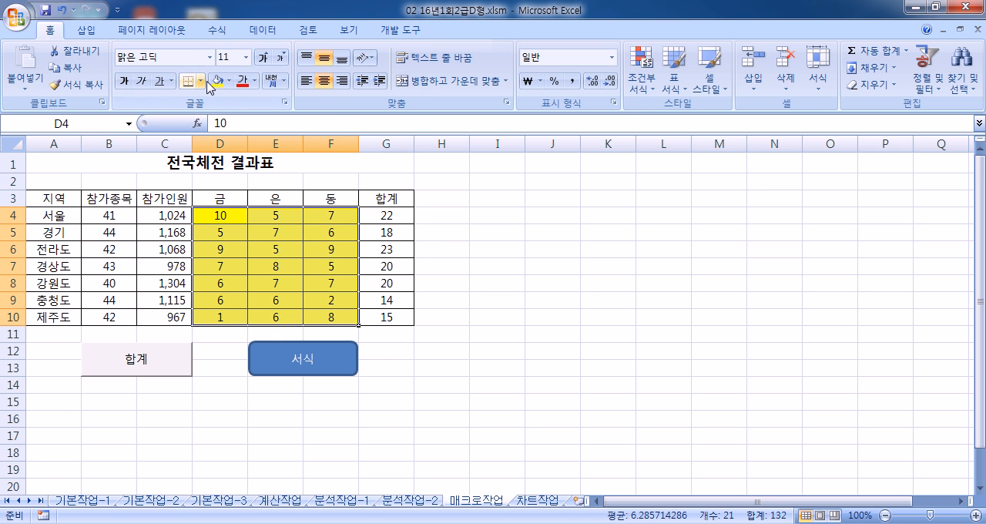
click(229, 81)
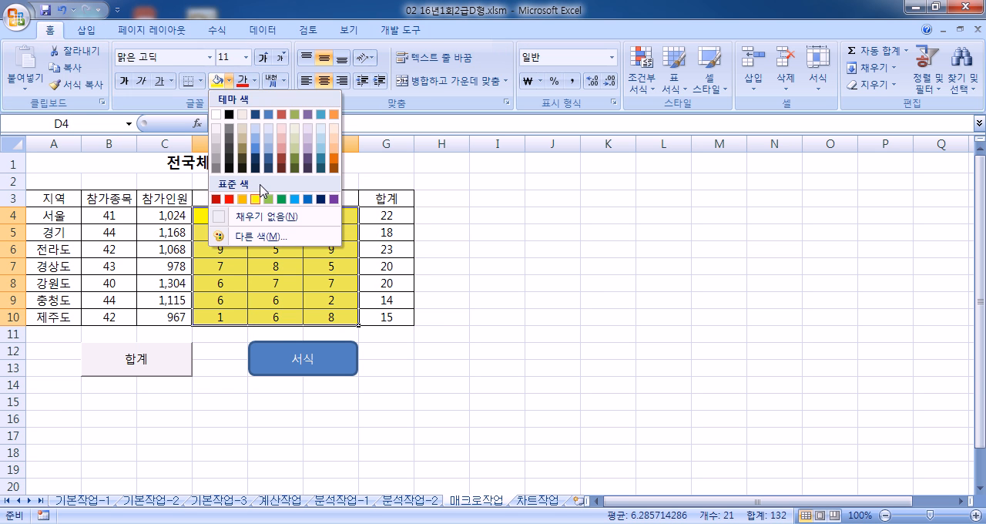
click(235, 217)
click(416, 383)
click(334, 370)
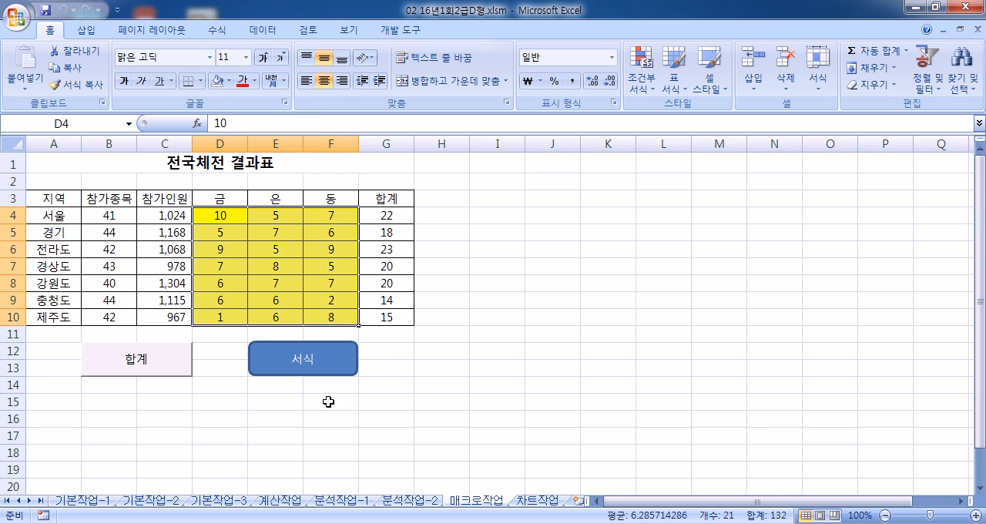
- Clear the totals in G4:G11 and run the 합계 macro from its button to test it
drag(375, 217, 375, 331)
key(Delete)
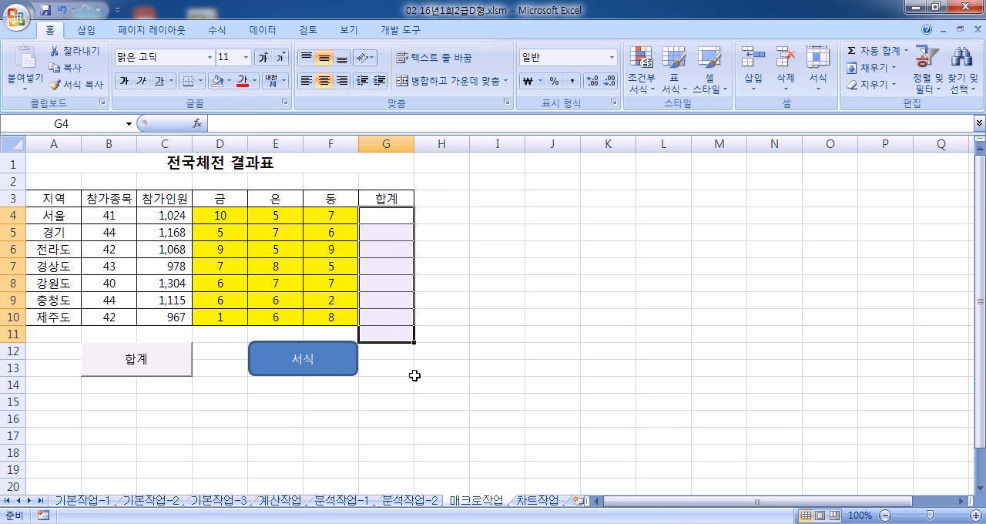
click(420, 369)
click(168, 370)
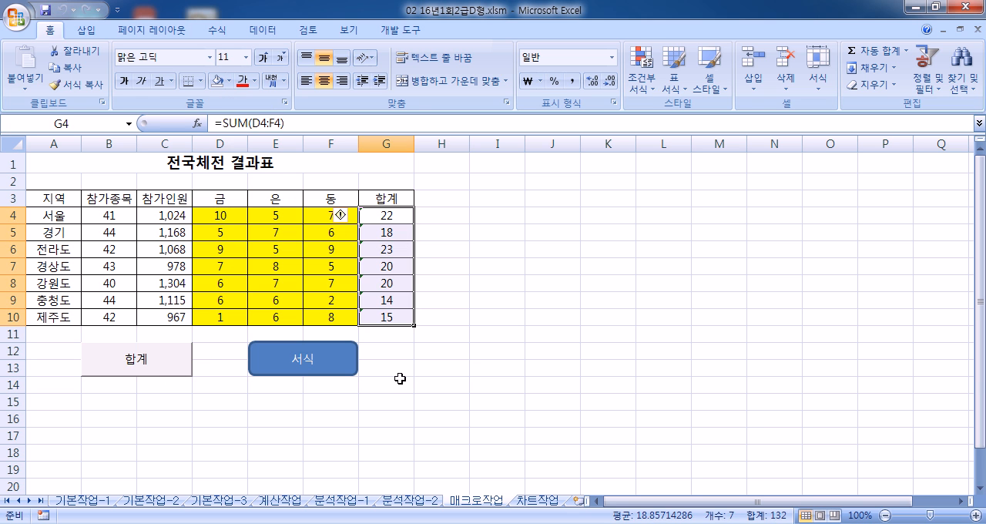
click(412, 402)
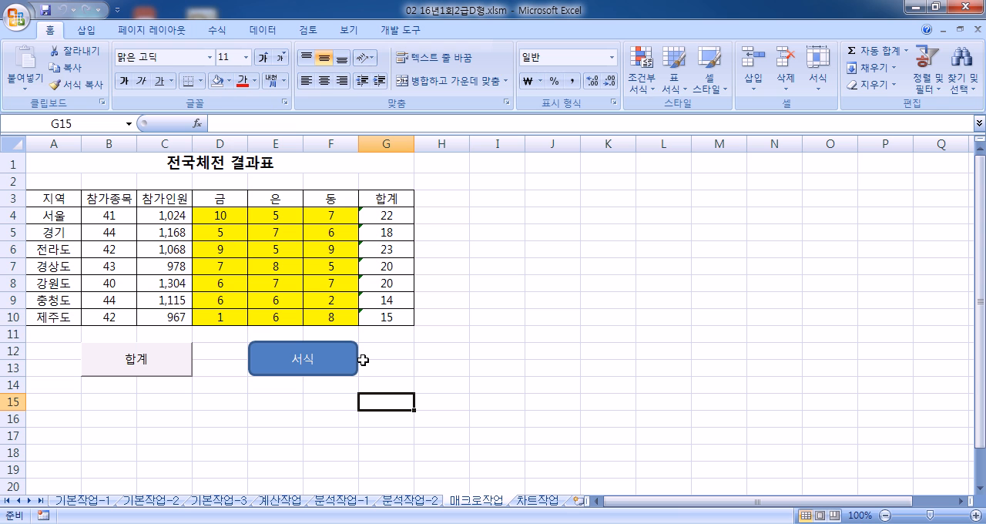
- Open the 차트작업 sheet and examine the 비타민 and 단백질 series in the fruit nutrient chart
click(539, 503)
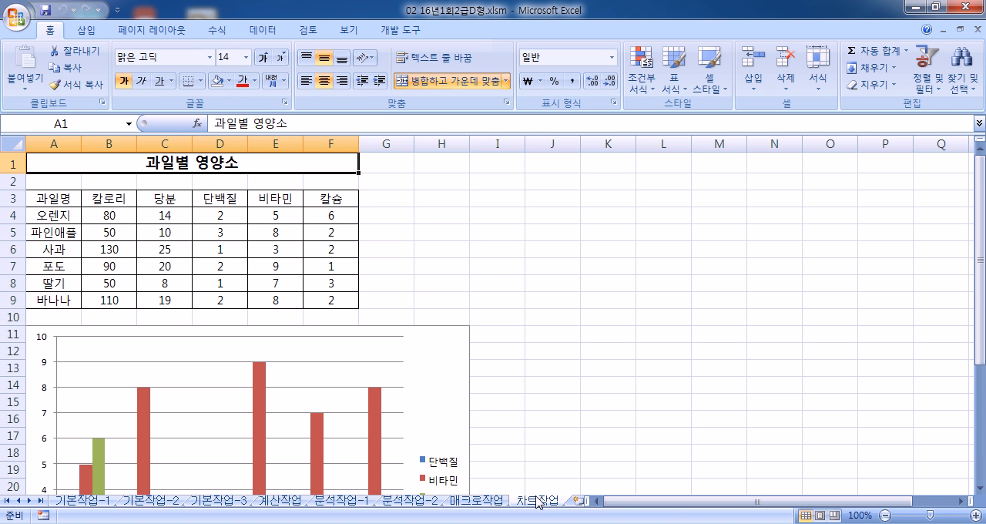
scroll(292, 353, down, 3)
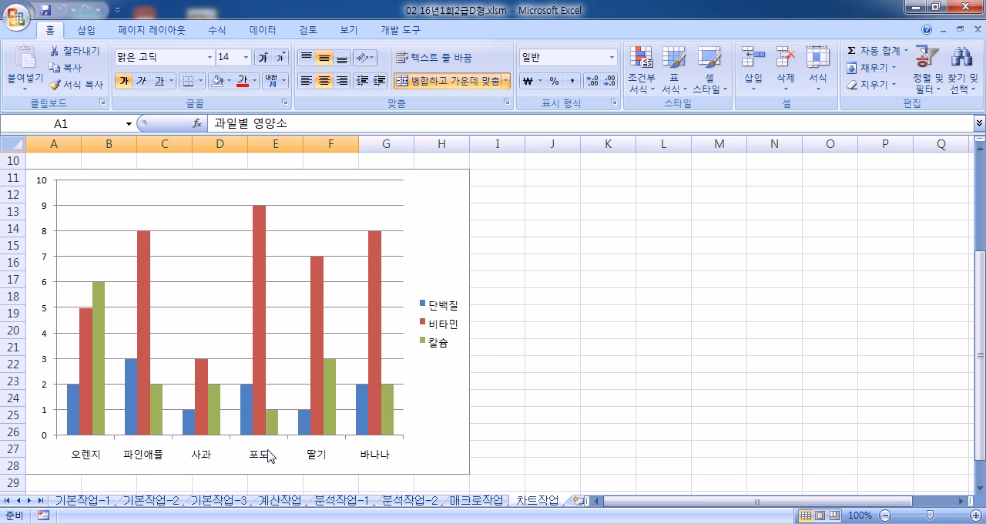
scroll(265, 444, up, 2)
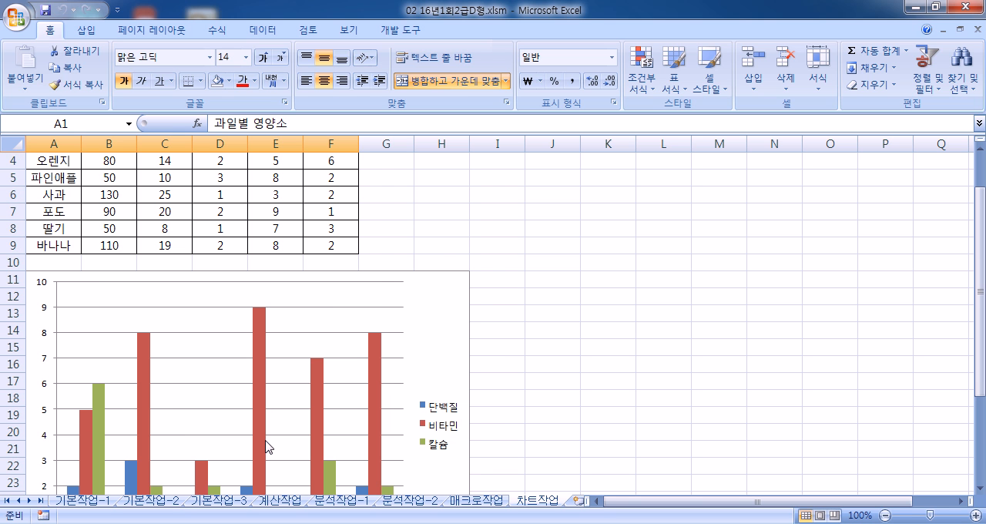
click(443, 305)
scroll(443, 307, down, 3)
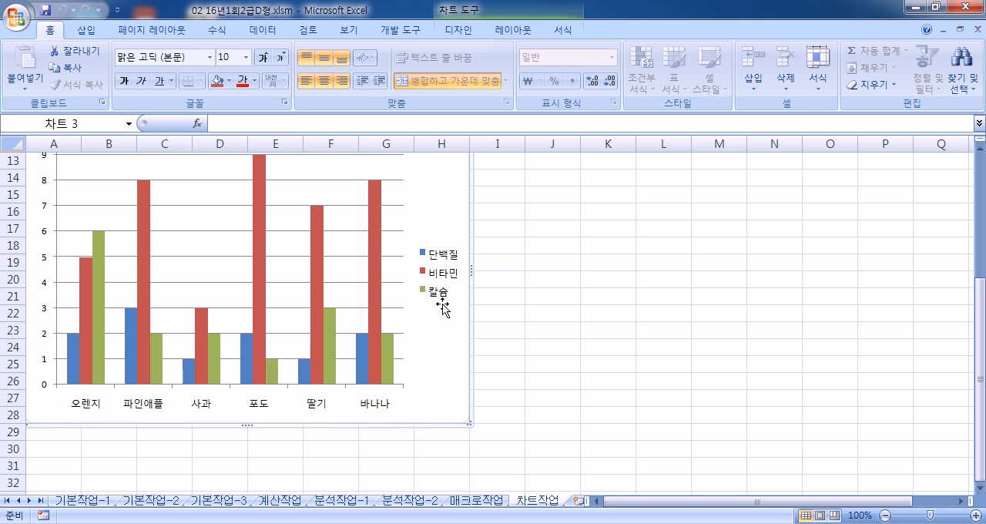
click(380, 197)
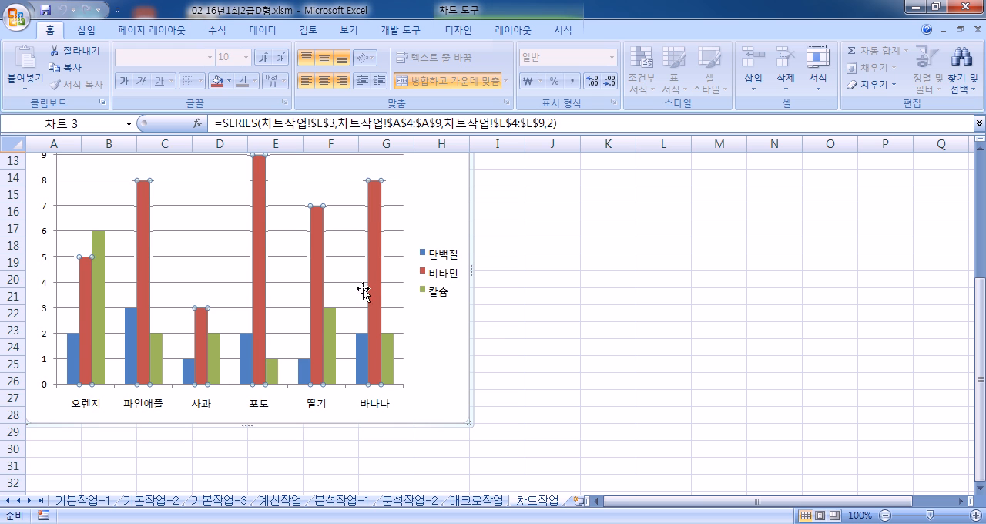
click(366, 369)
mouse_move(383, 373)
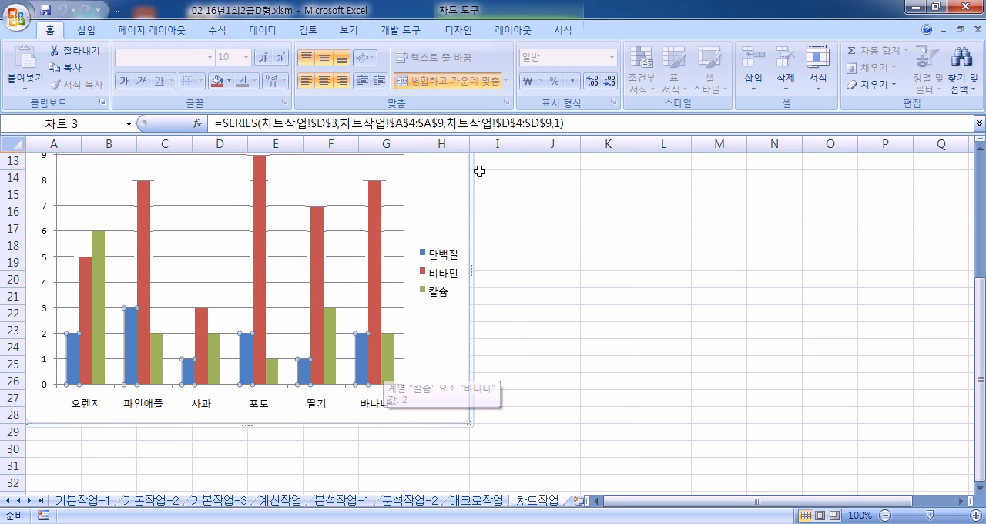
click(445, 200)
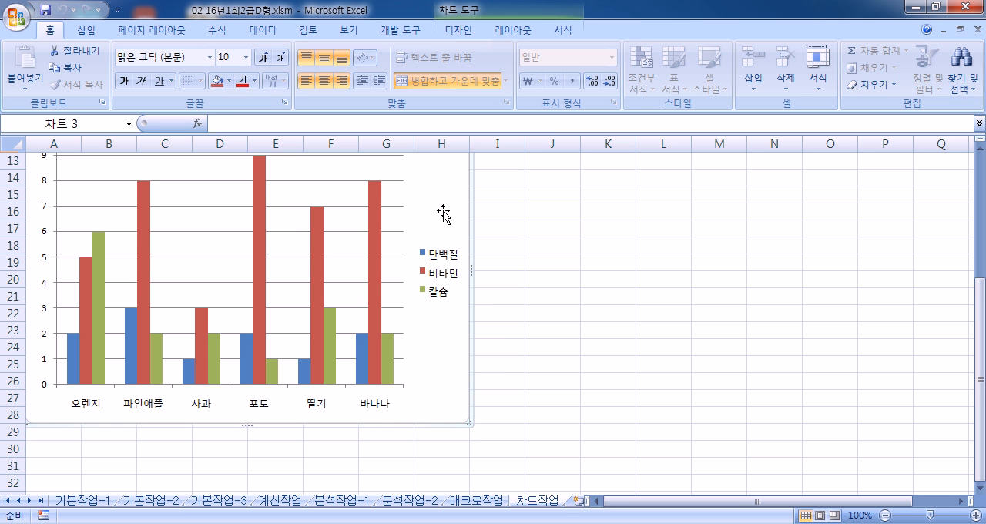
- Try removing 포도 from the chart's source data by switching rows and columns, deleting its series and switching back
click(469, 33)
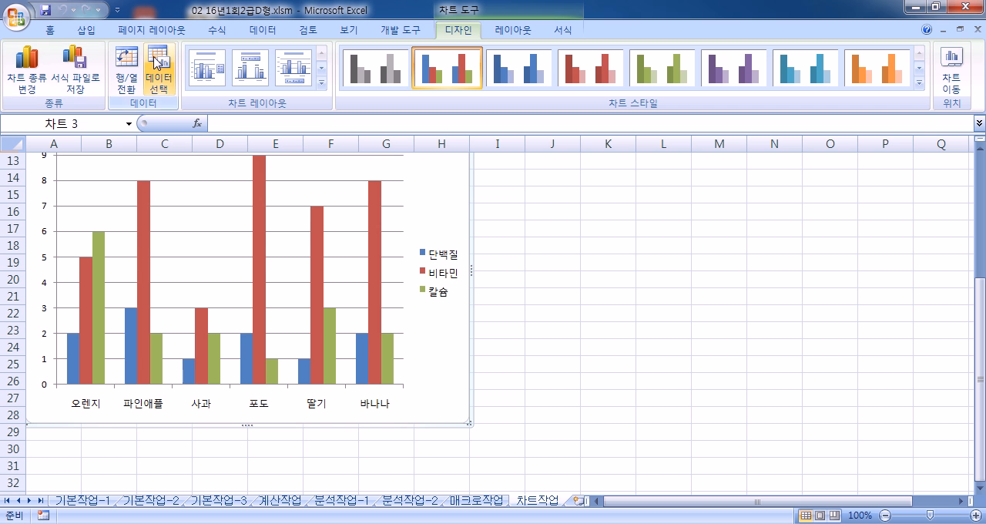
click(158, 77)
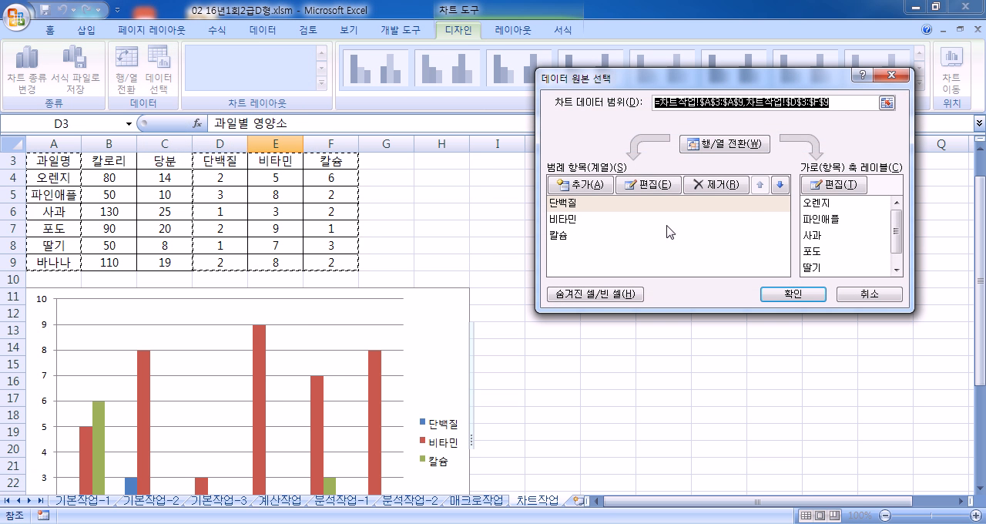
click(713, 147)
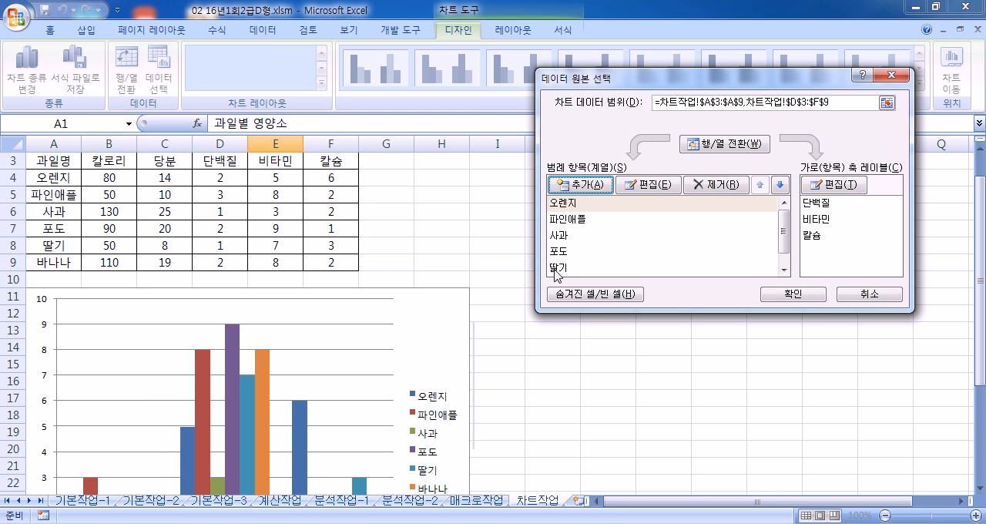
click(561, 253)
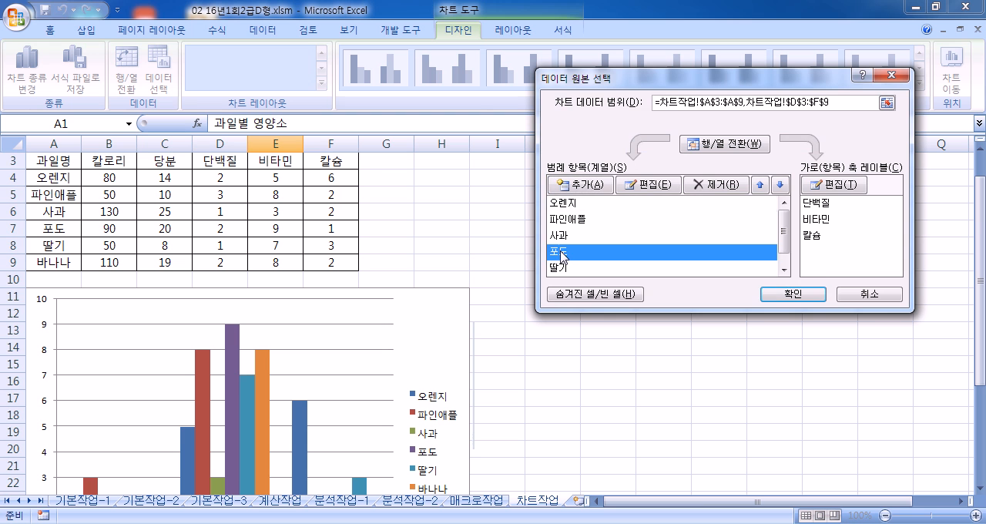
click(708, 189)
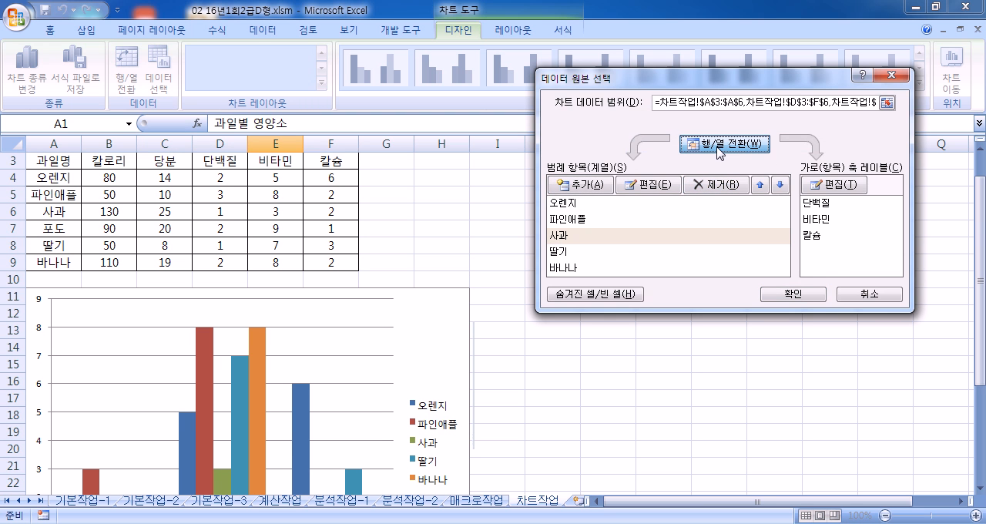
click(719, 149)
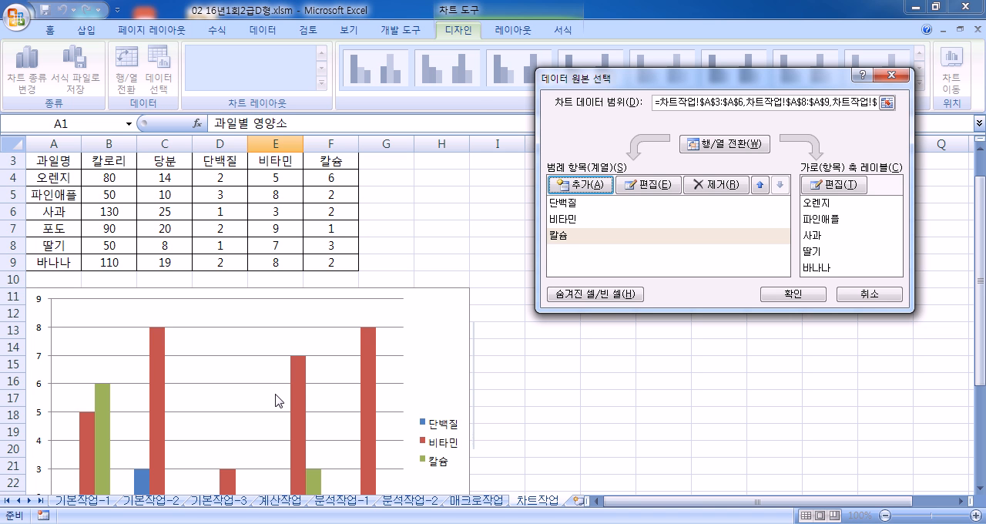
click(855, 293)
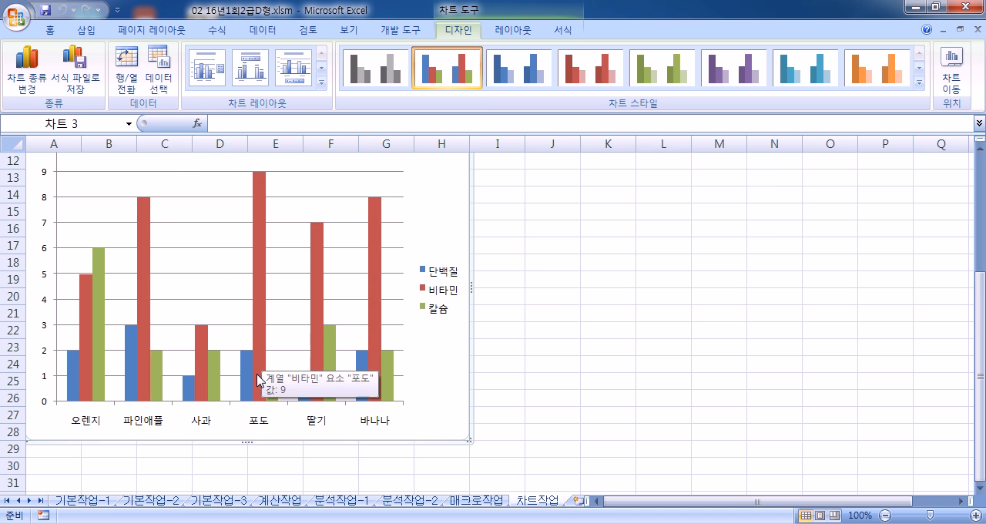
- Try out selecting the chart data without the 포도 row, using A3:A6, A8:A9, D3:F6 and D8:F9
scroll(258, 379, up, 4)
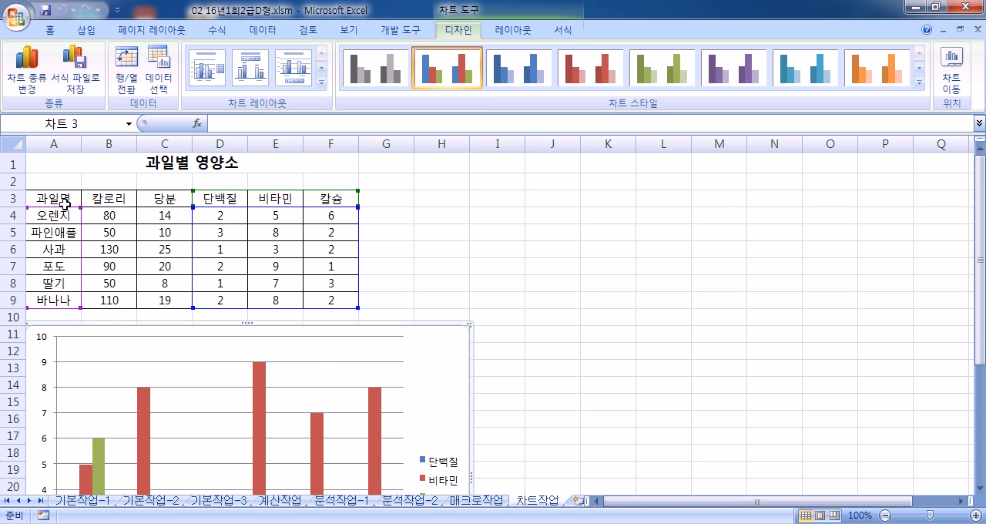
drag(62, 198, 61, 248)
drag(56, 283, 55, 301)
drag(208, 198, 338, 245)
drag(226, 283, 312, 302)
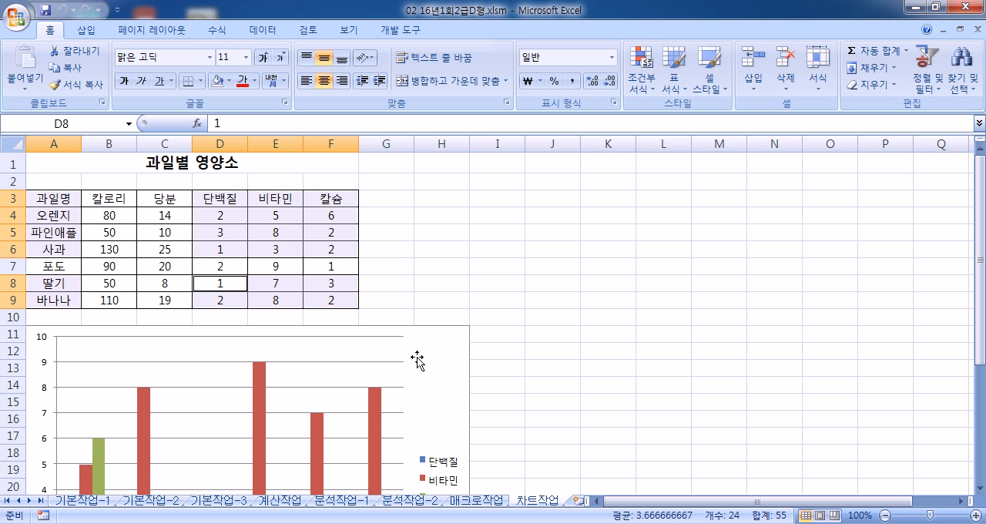
drag(67, 201, 46, 305)
drag(210, 198, 335, 300)
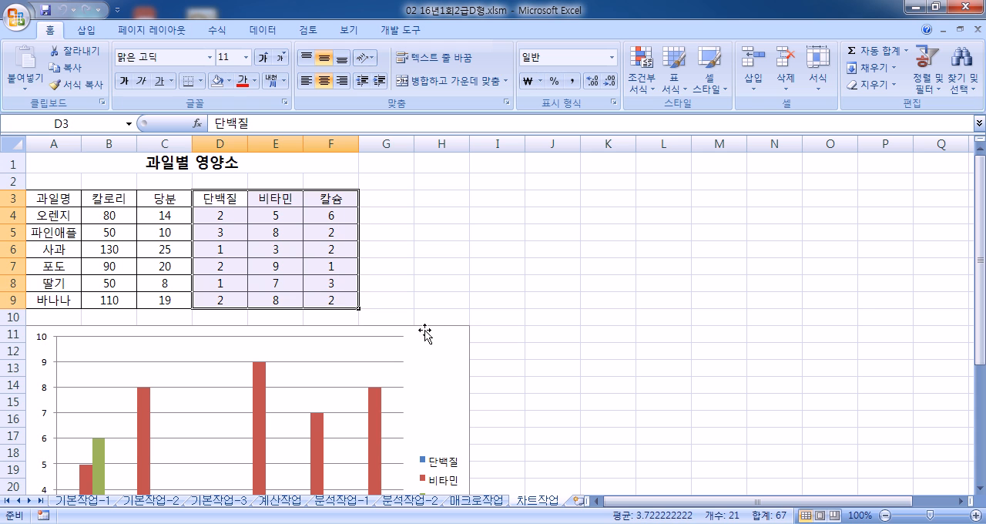
click(479, 265)
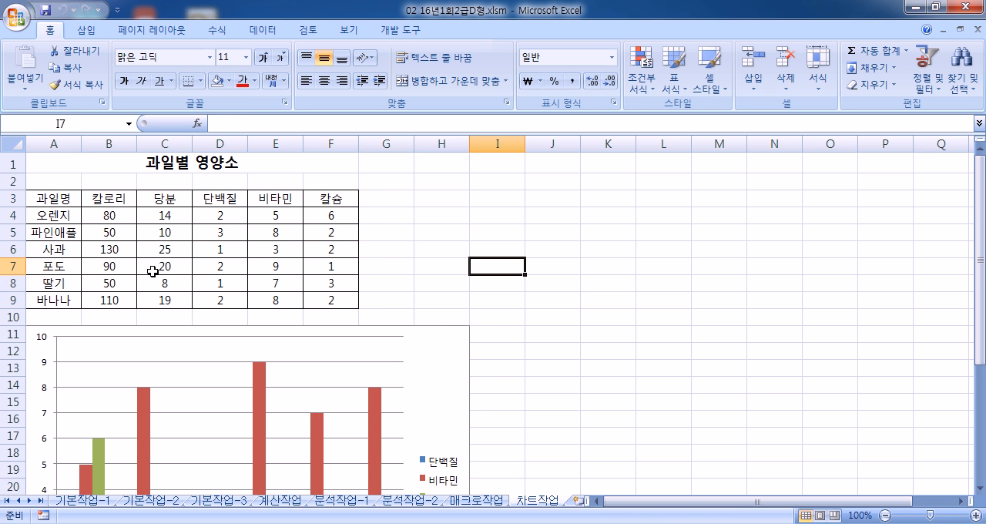
- Try to reselect the chart's data range from A3:A6, A8:A9 and D3:F6, leaving out the 포도 row
click(443, 337)
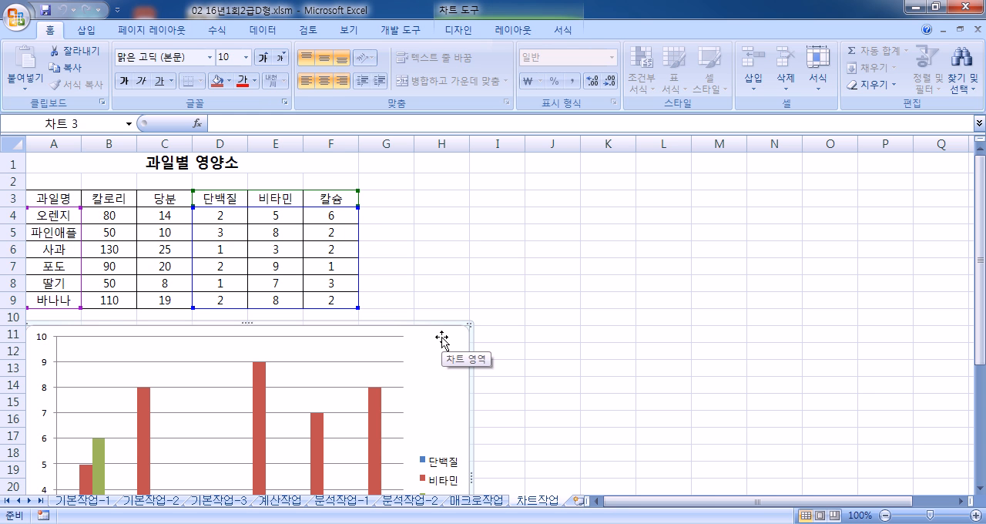
click(458, 30)
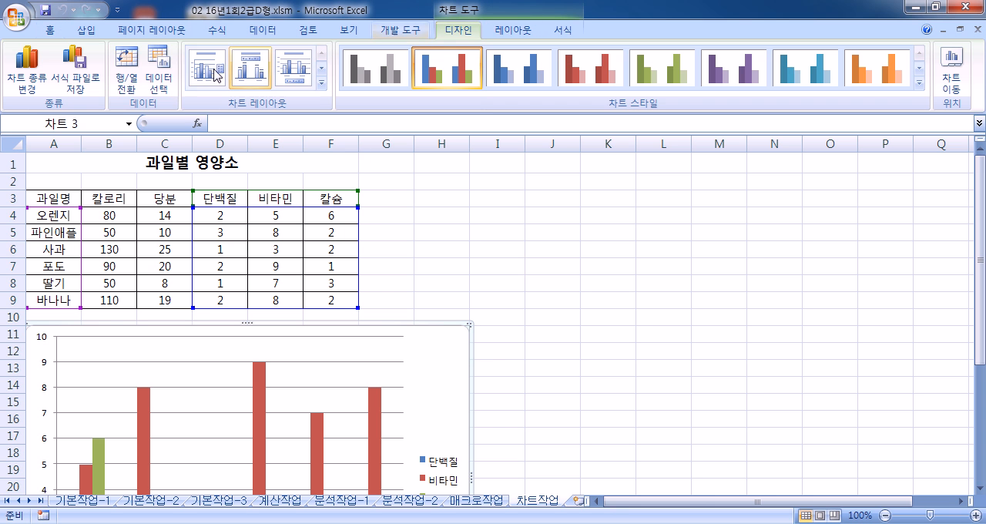
click(158, 77)
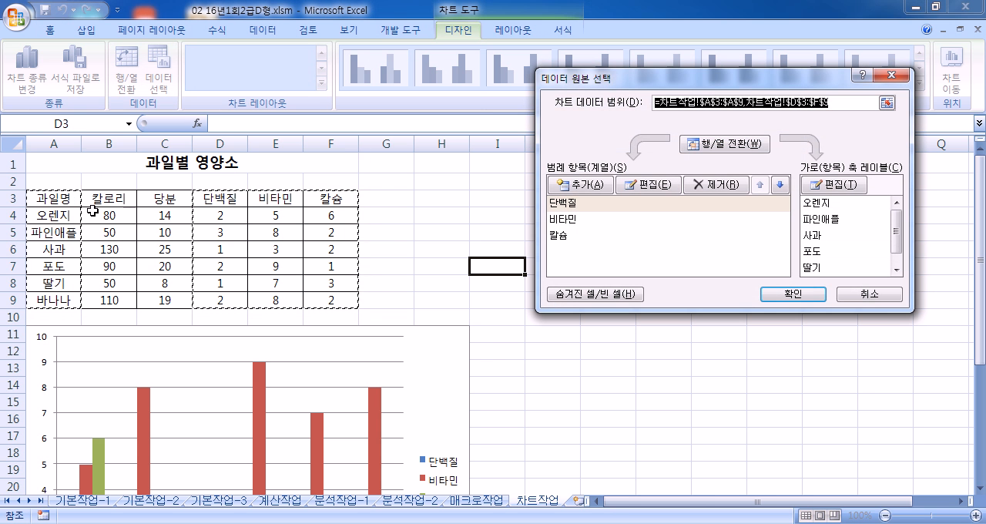
drag(56, 198, 46, 300)
drag(203, 198, 324, 248)
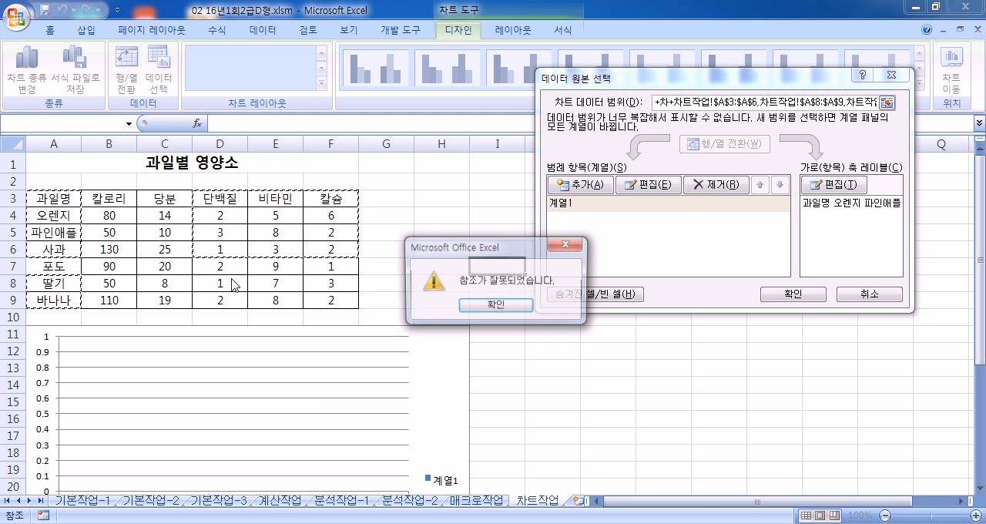
click(484, 303)
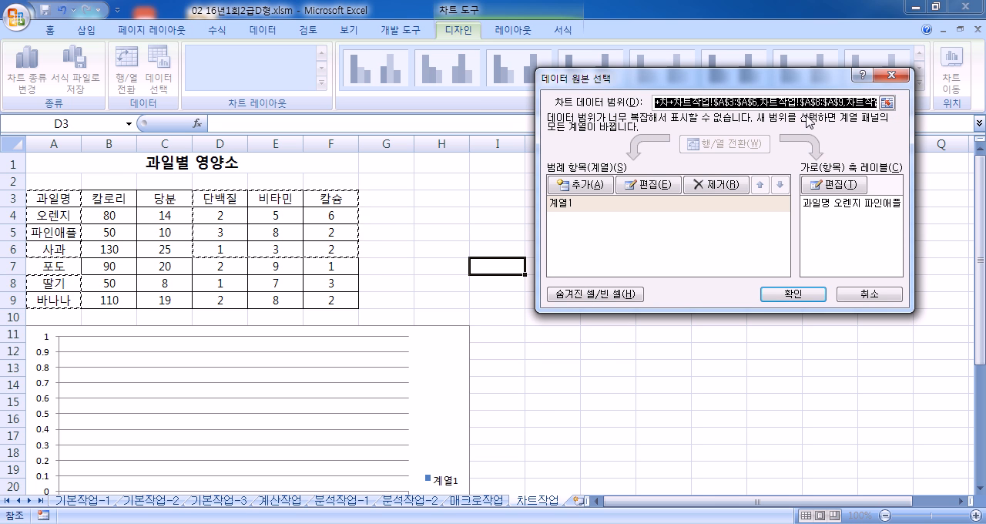
click(892, 295)
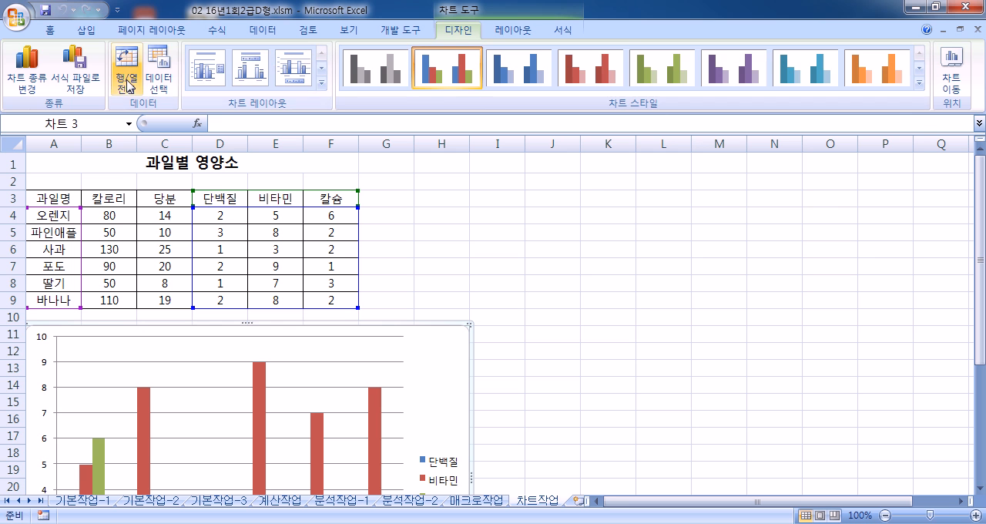
- Try removing 포도 from the chart by switching rows and columns, deleting its series and switching back, and undo the change
click(159, 77)
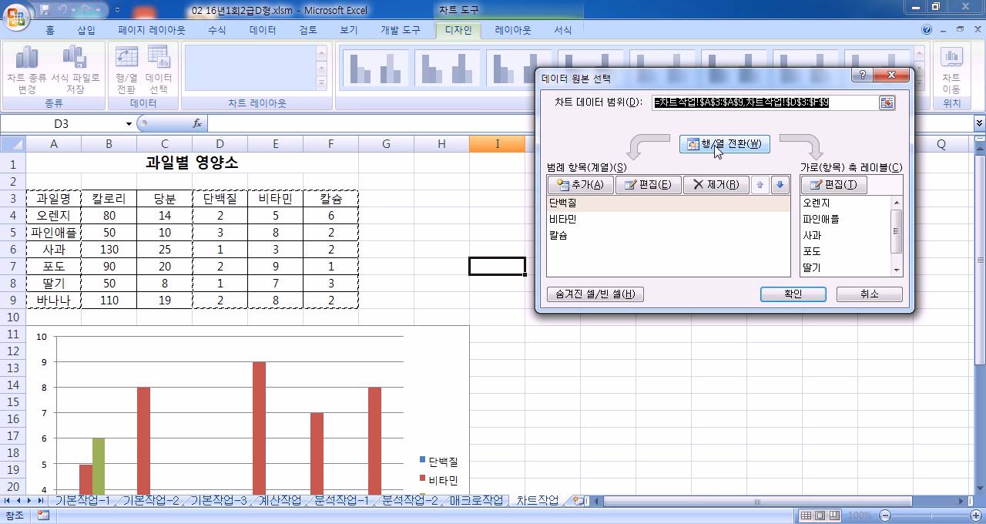
click(719, 146)
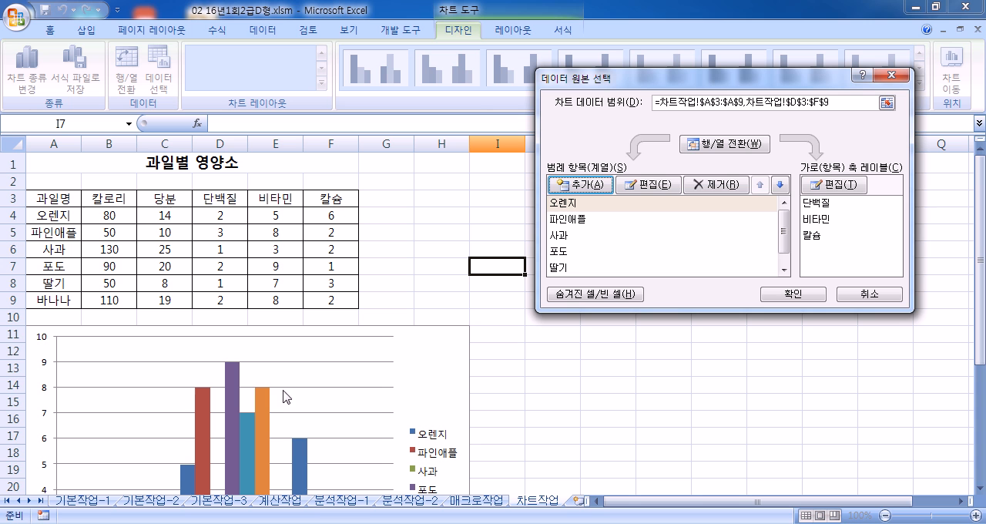
click(571, 255)
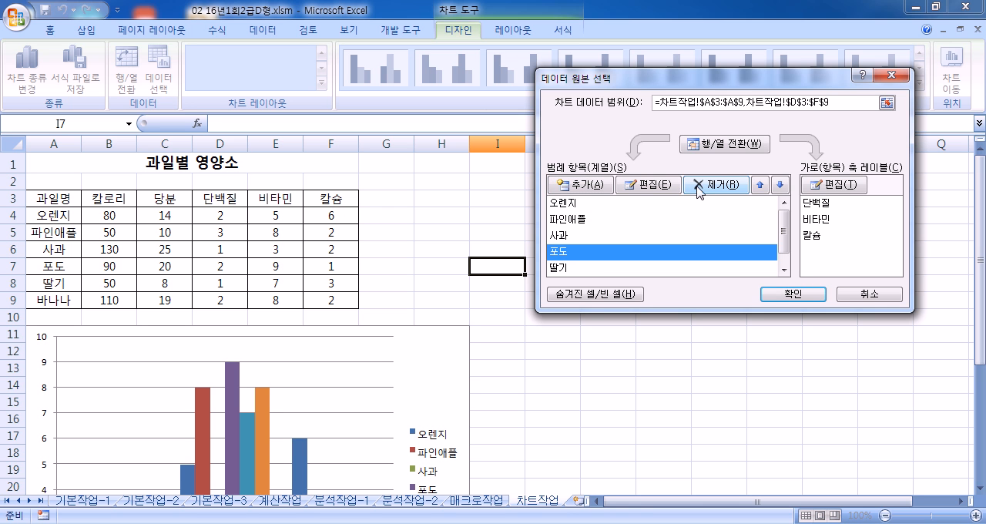
click(717, 190)
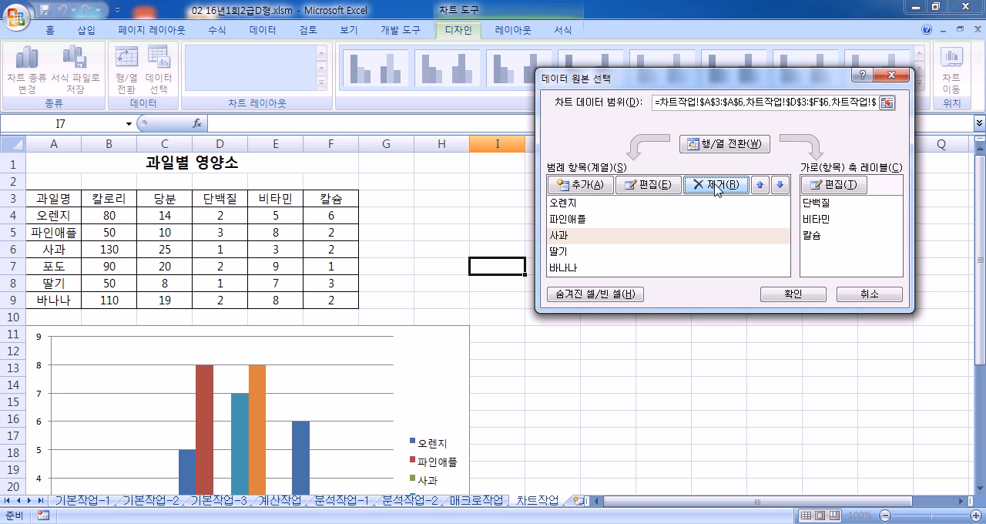
click(728, 144)
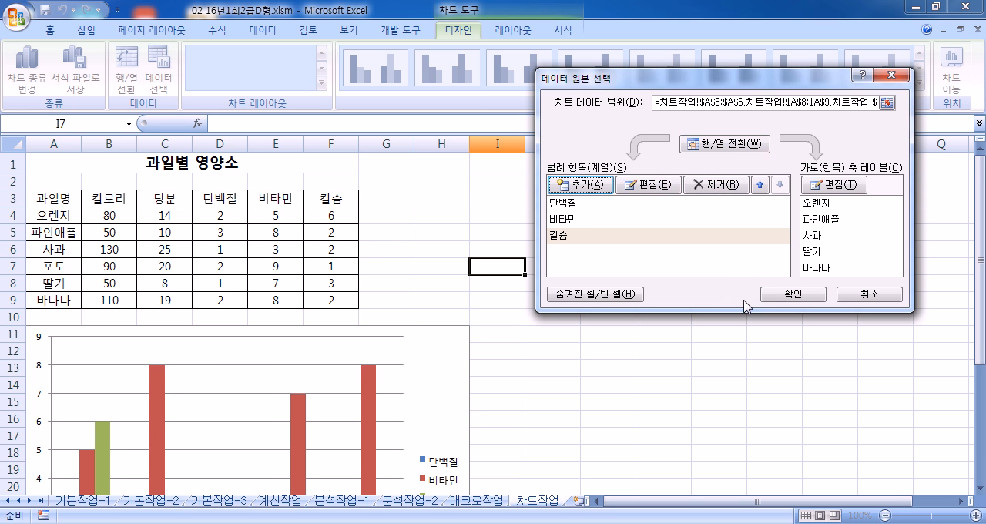
click(811, 294)
scroll(419, 311, down, 3)
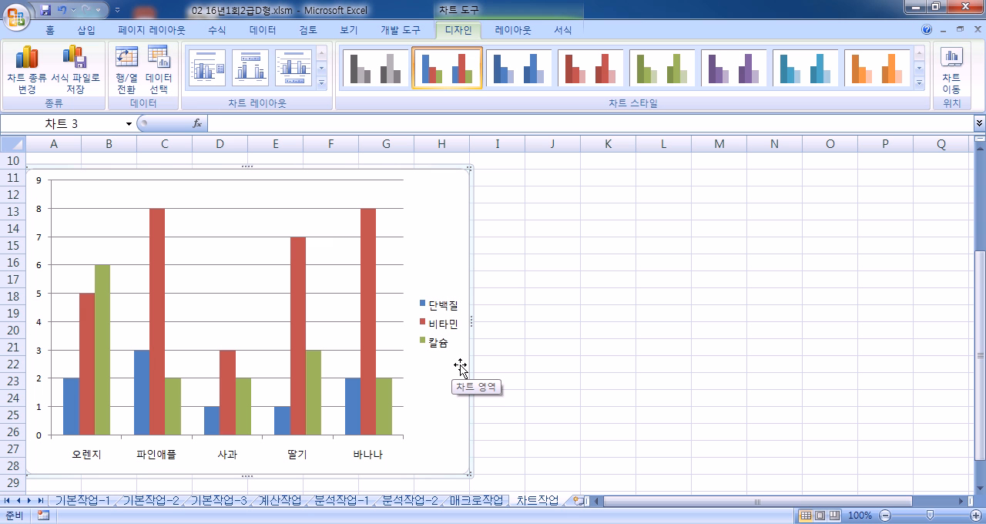
key(ctrl+z)
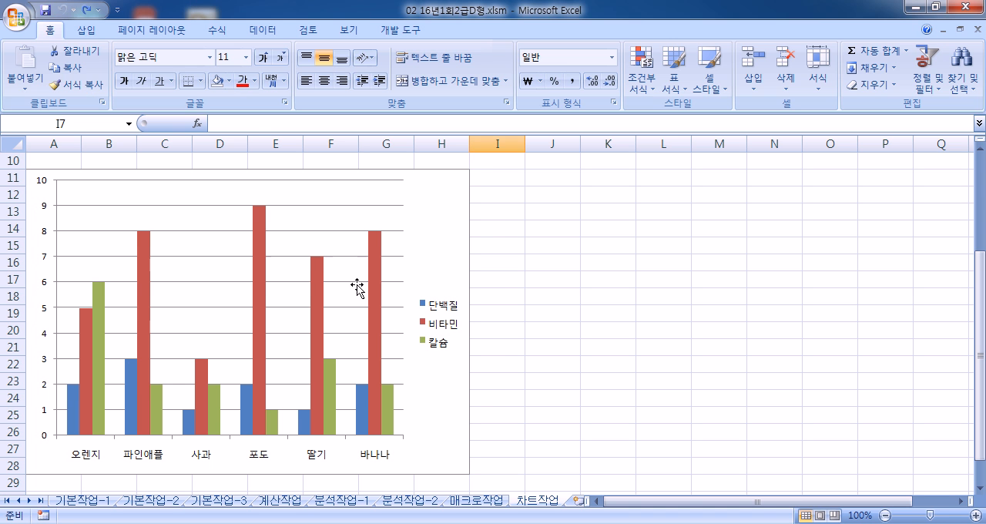
- Try editing the 단백질 series values to D4:D6 and D8:D9 in the chart's source data, leaving out the 포도 row
click(425, 198)
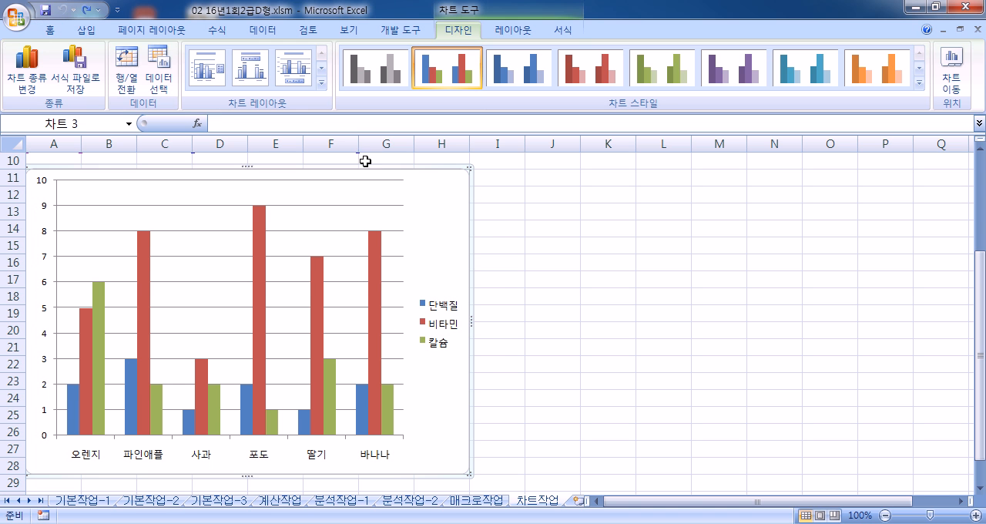
click(158, 77)
click(574, 207)
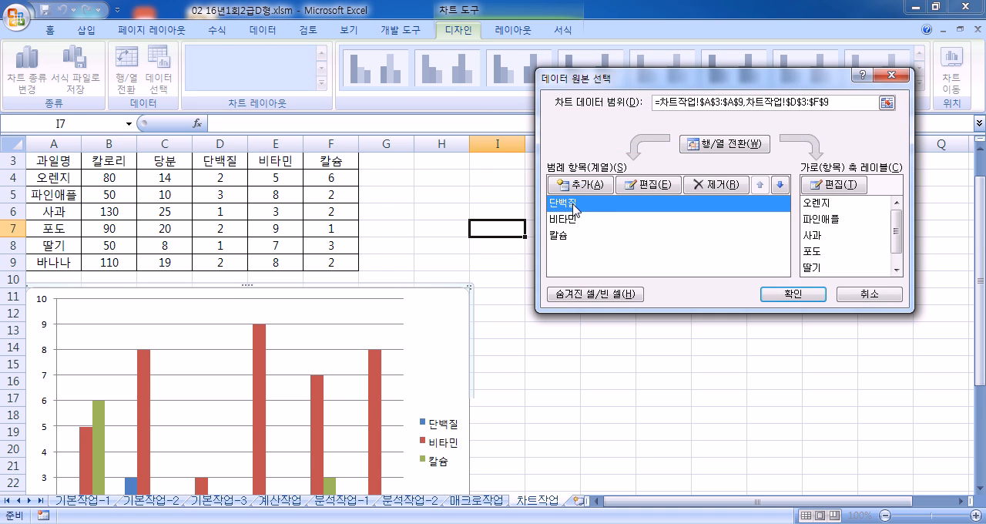
click(649, 185)
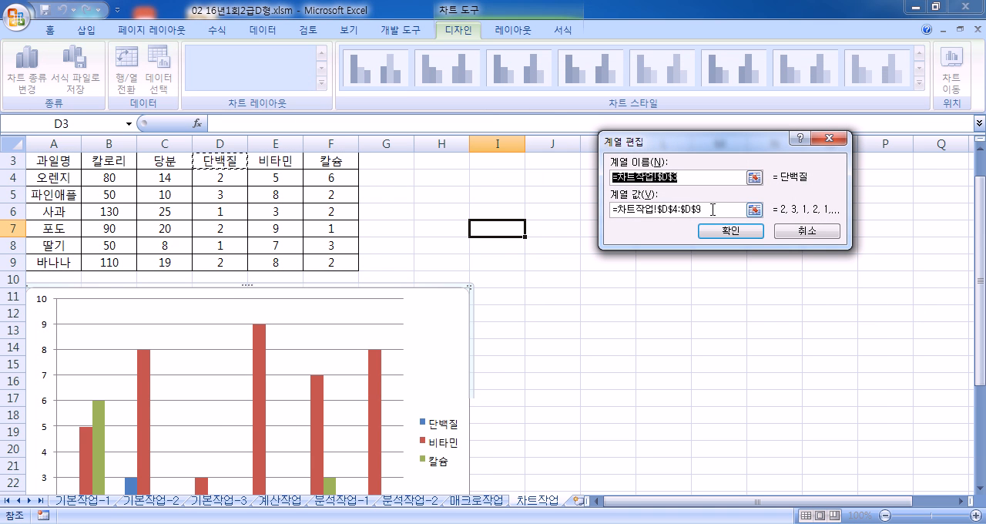
click(709, 210)
drag(223, 178, 220, 212)
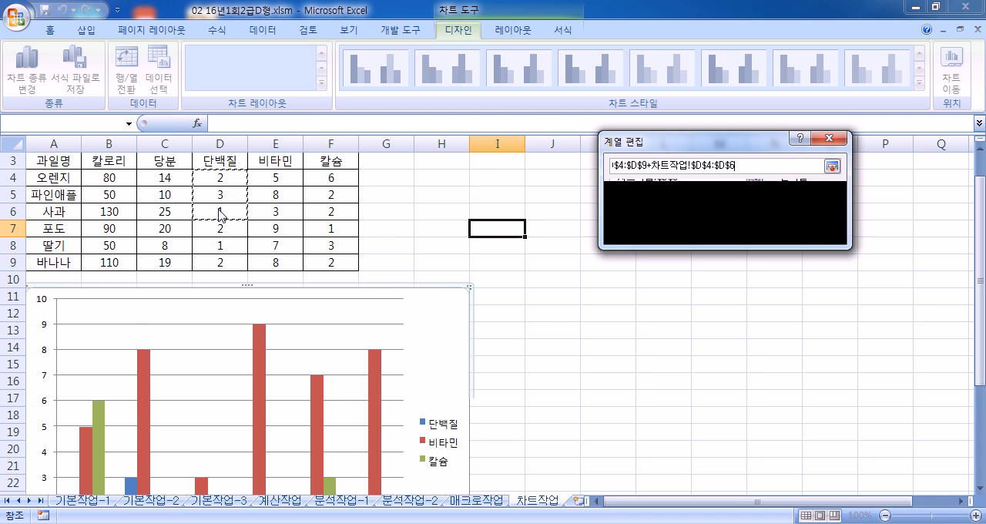
click(445, 319)
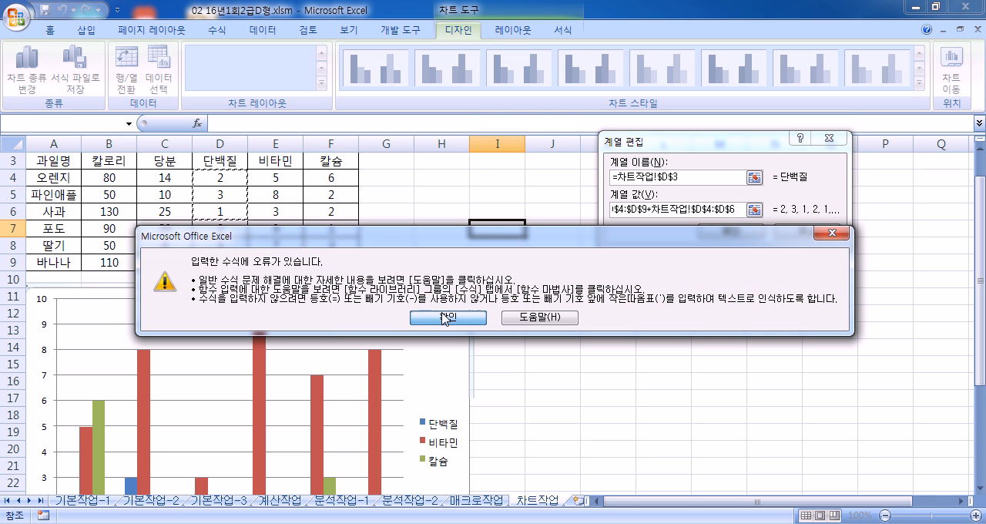
click(744, 209)
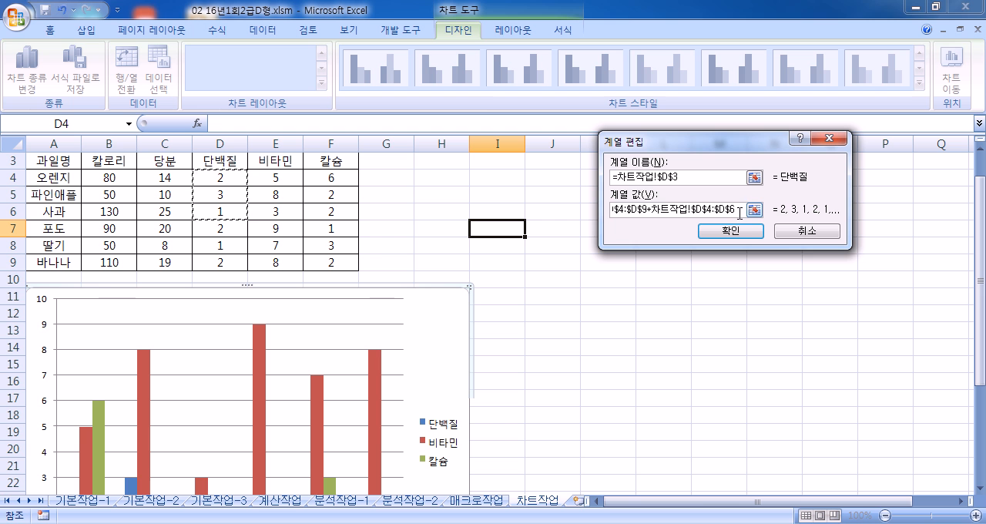
text(,)
drag(215, 250, 216, 262)
click(453, 311)
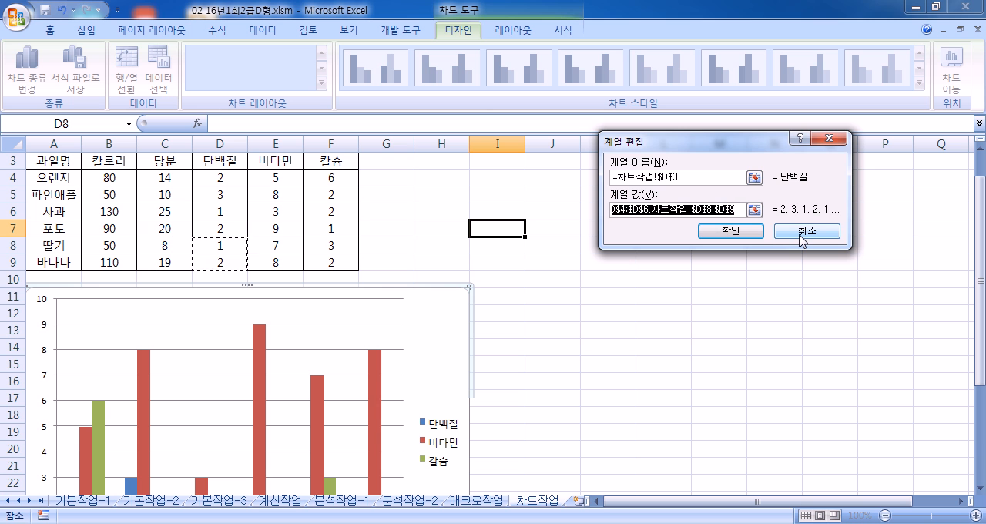
click(803, 232)
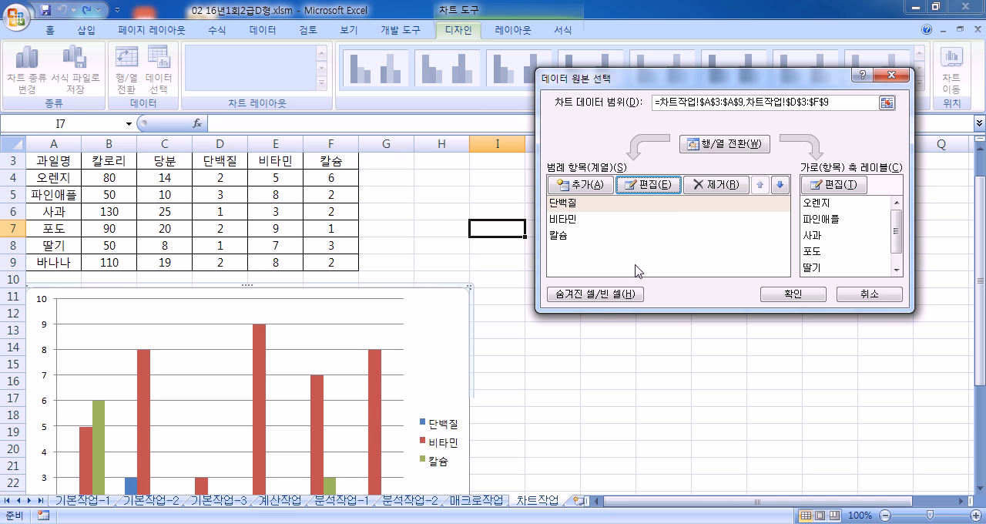
- Remove 포도 from the chart's source data by switching rows and columns, deleting the 포도 series and switching back
click(717, 148)
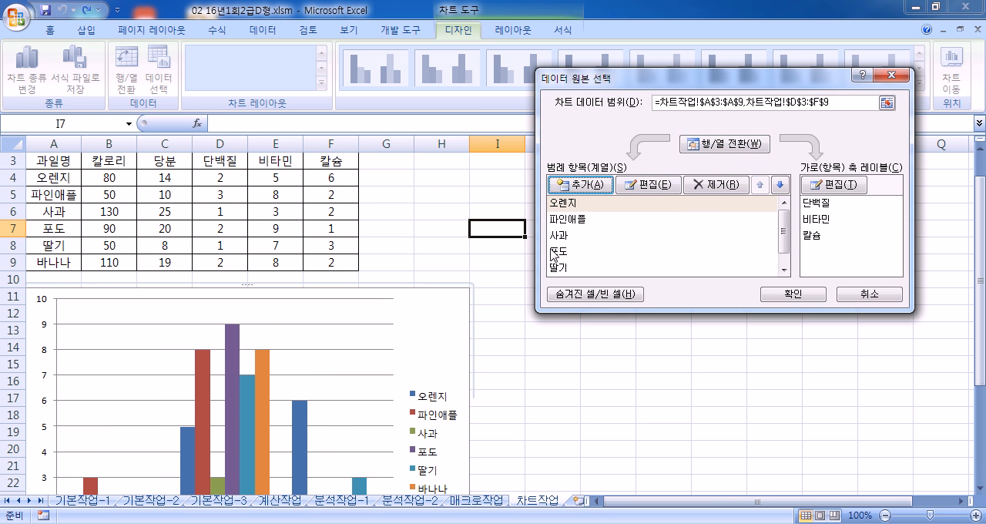
click(552, 251)
click(703, 185)
click(728, 148)
click(778, 295)
scroll(293, 444, down, 3)
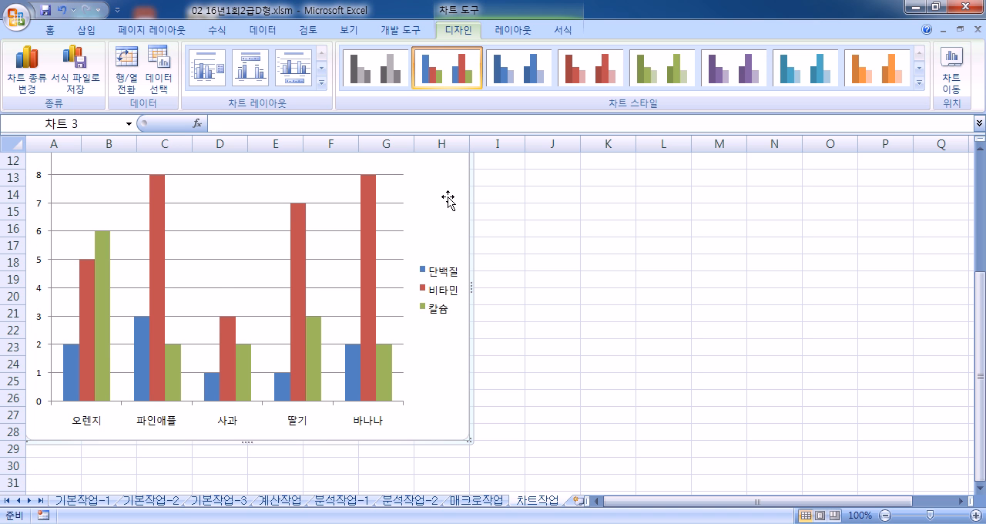
- Add a chart title above the plot area reading 과일별 영양소
click(512, 30)
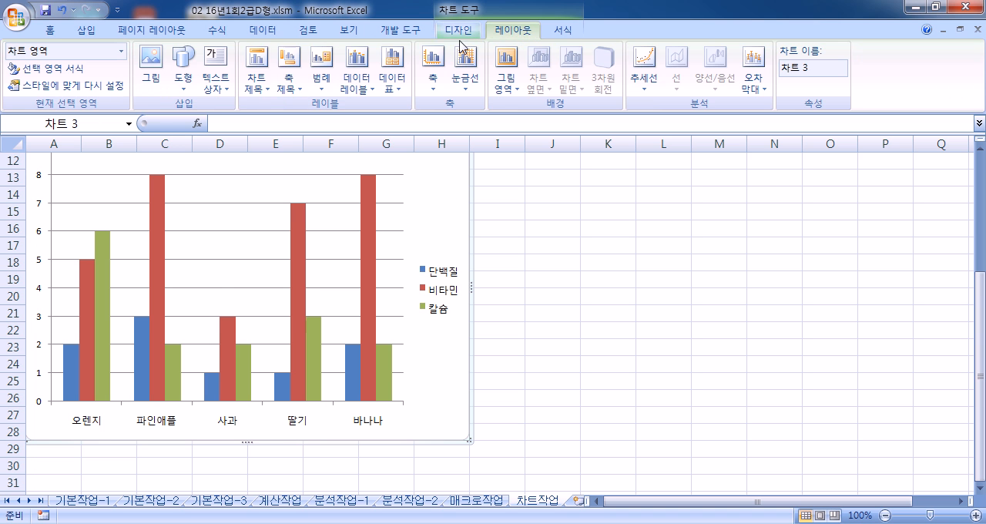
click(256, 94)
click(257, 193)
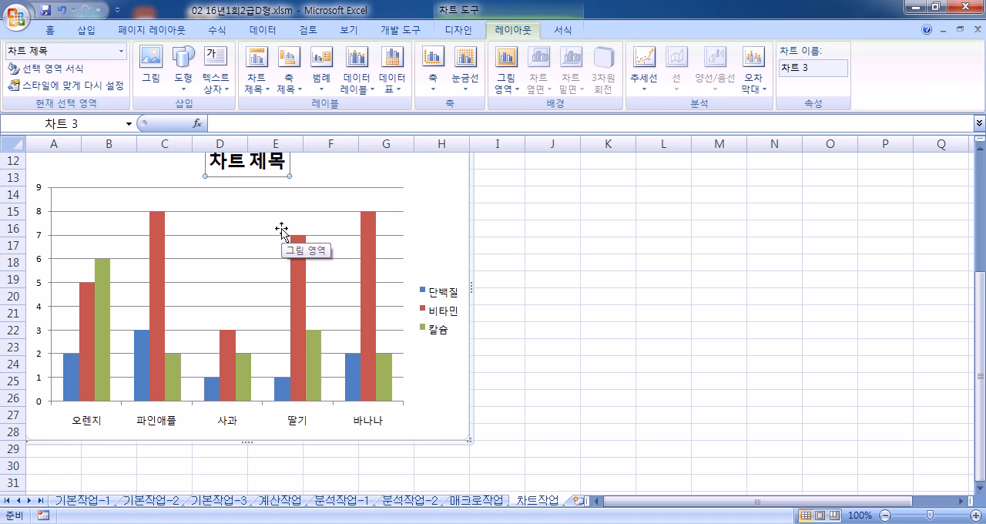
text(RHKDLF)
key(Return)
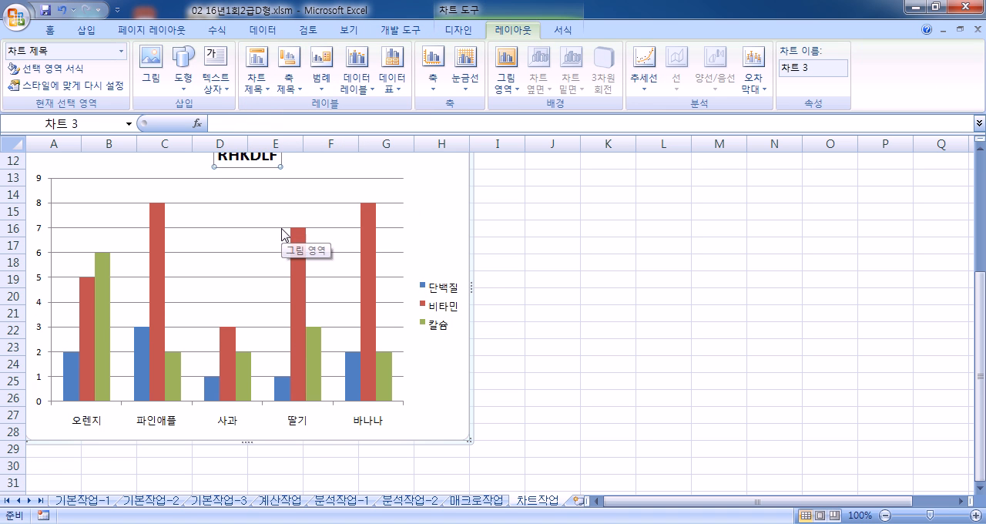
text(과일별 영양소)
key(Delete)
key(Delete)
key(Delete)
key(Delete)
key(Delete)
key(Delete)
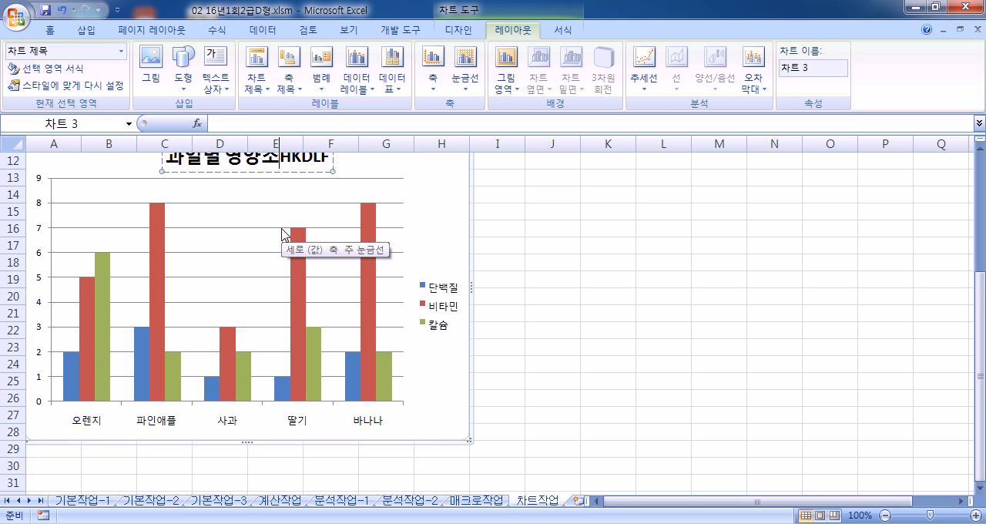
key(Escape)
scroll(322, 271, up, 1)
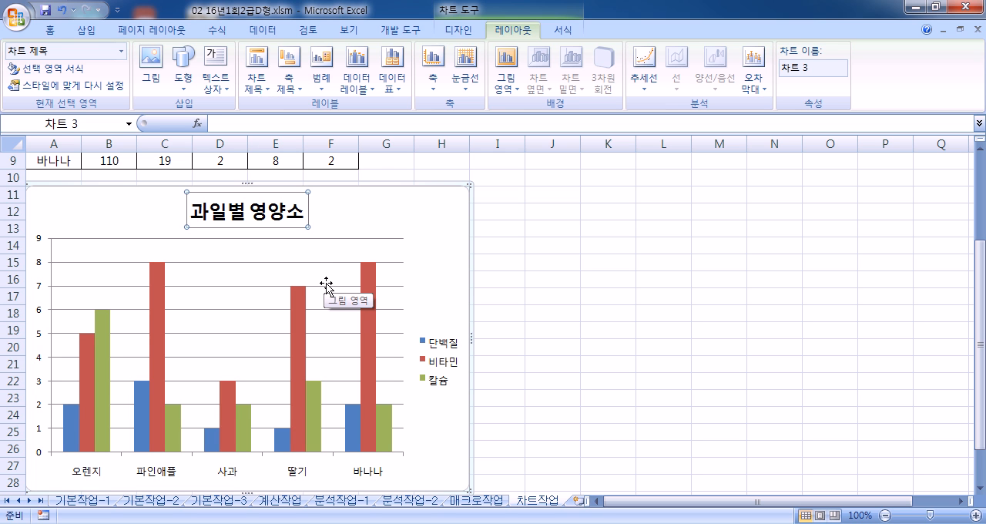
- Add a vertical axis title in vertical text (세로 제목) reading 영양소(g)
click(288, 73)
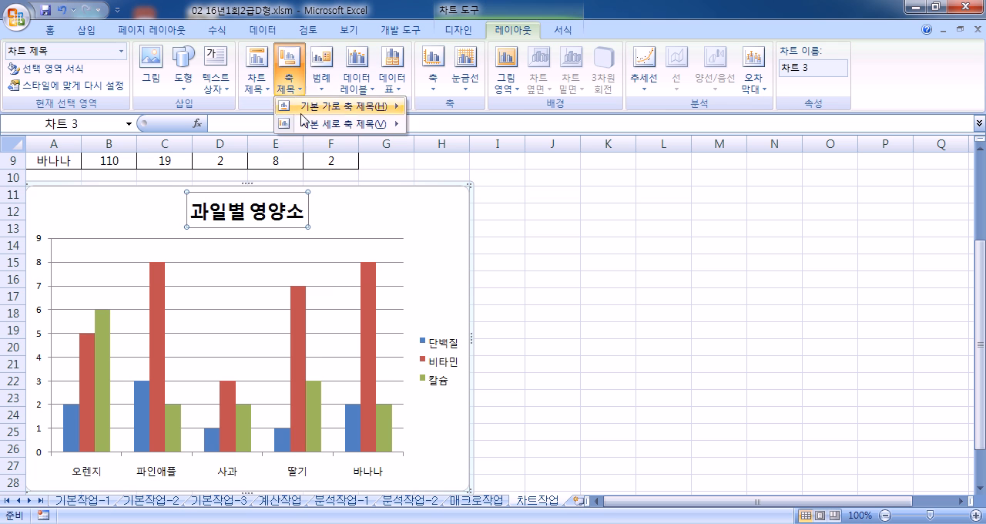
mouse_move(329, 121)
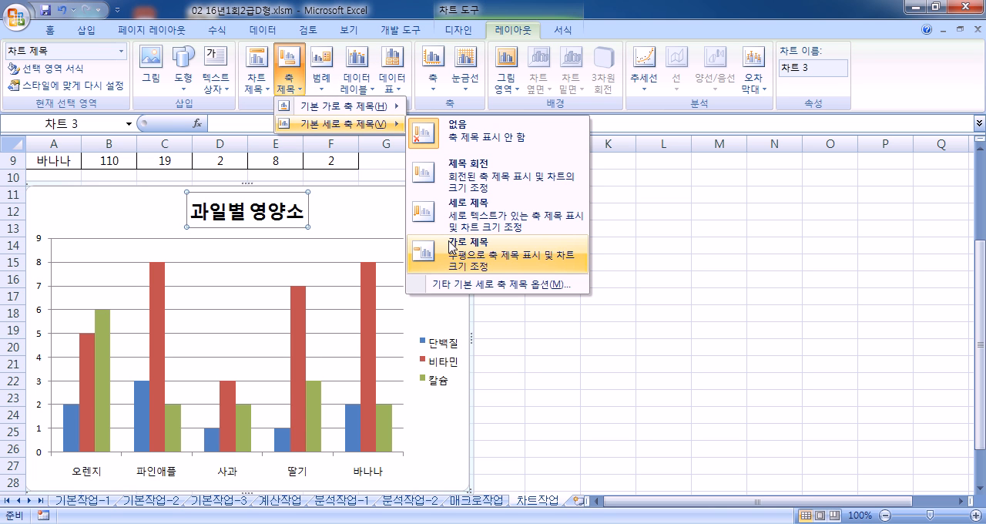
click(456, 209)
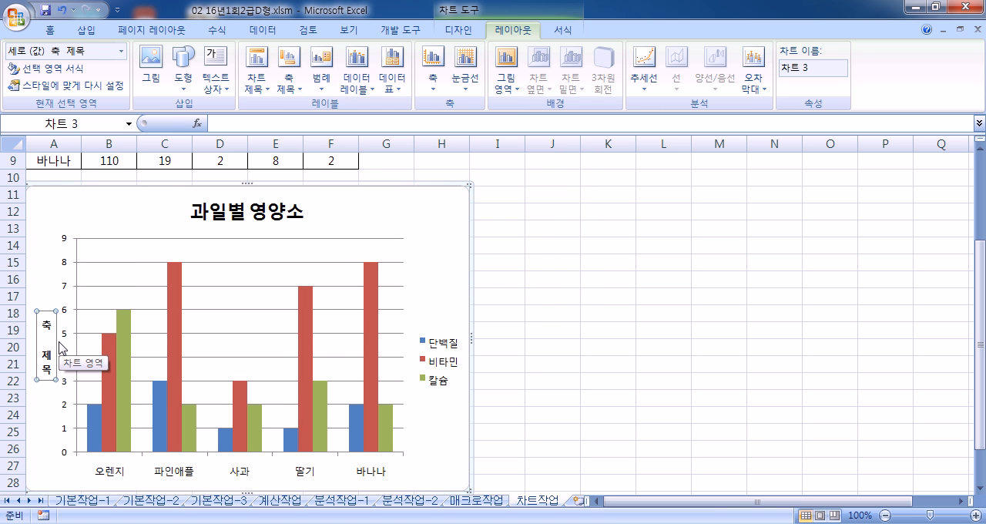
click(58, 342)
text(영양)
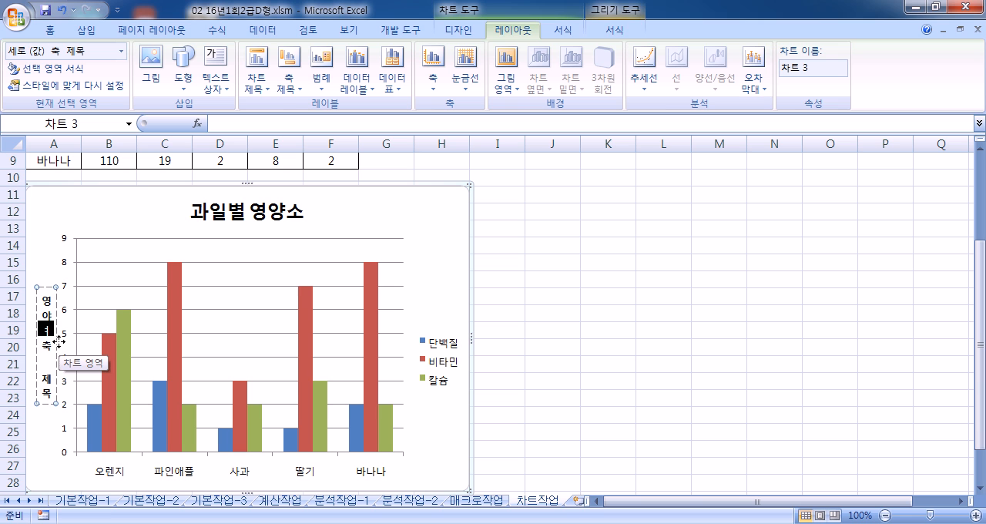
text(ㅇ)
text(소)
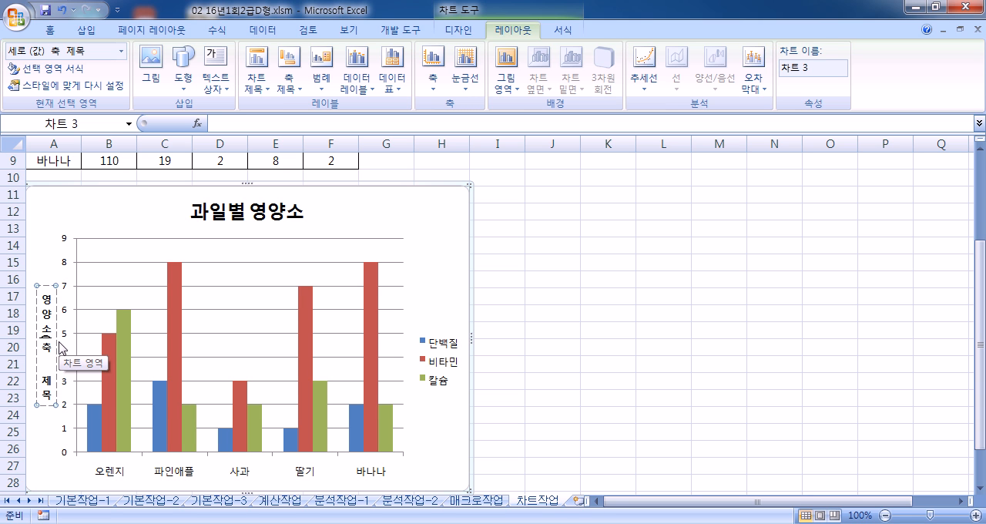
text(g)
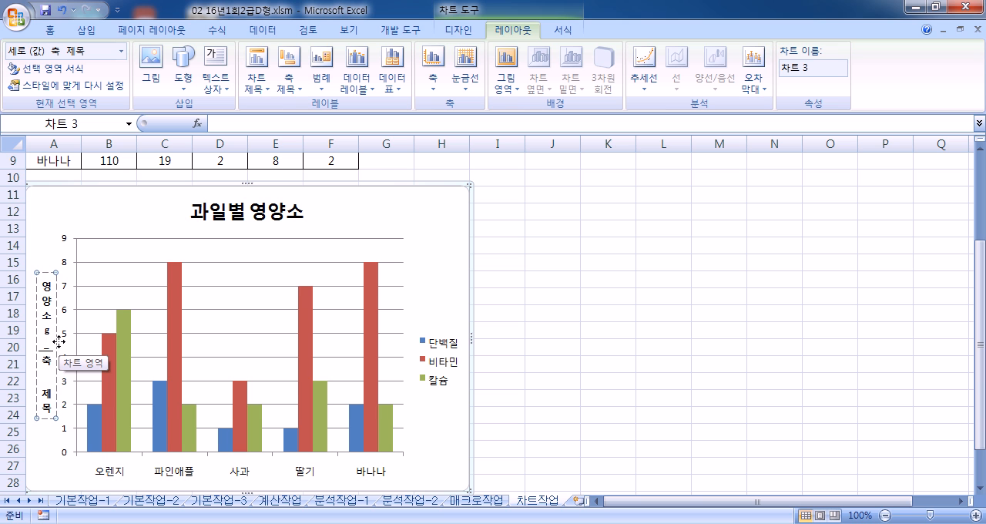
key(Delete)
key(Delete)
key(Delete)
key(Delete)
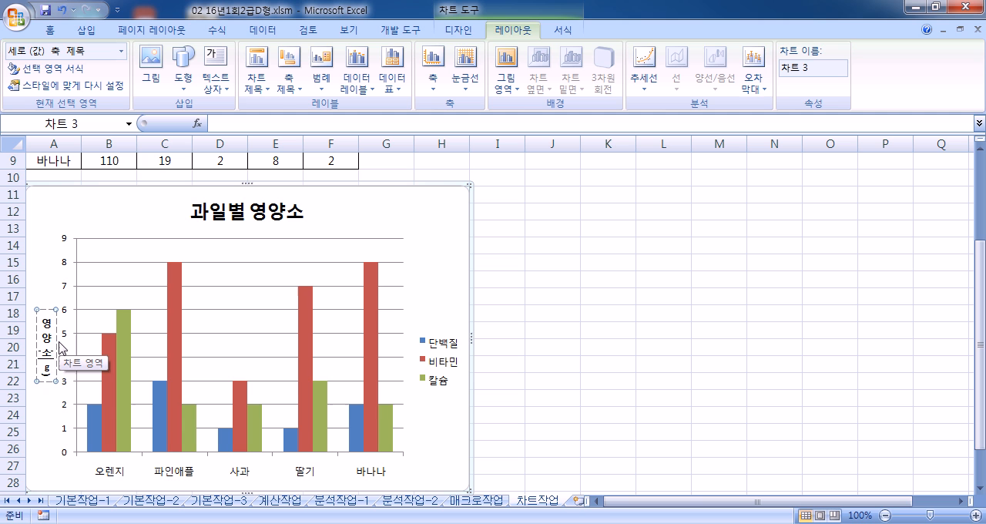
text(()
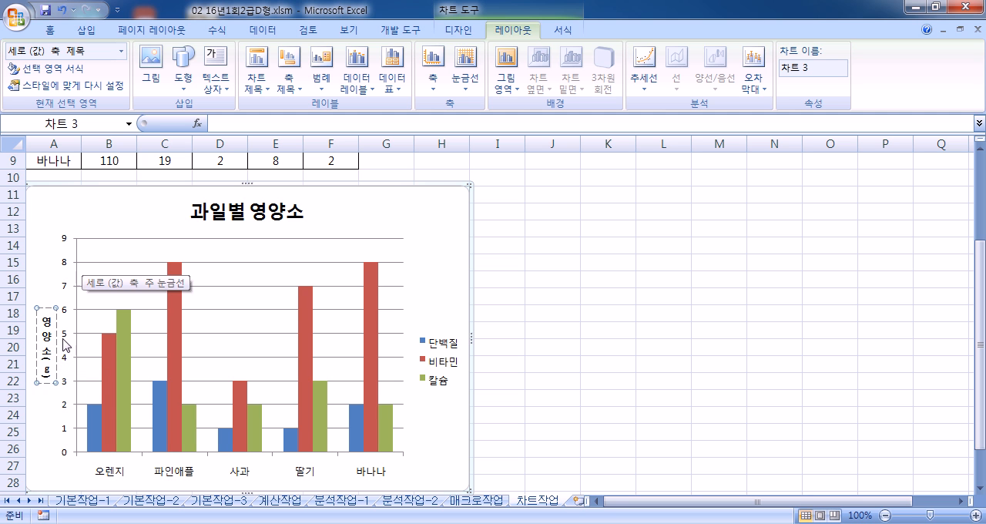
click(44, 295)
click(44, 319)
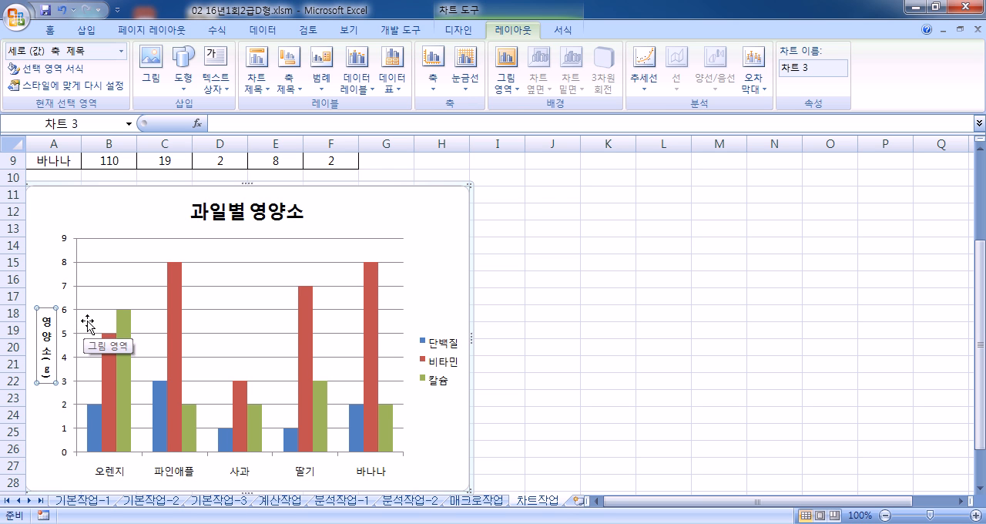
- Add a horizontal axis title below the category axis (축 아래 제목) reading 과일명
click(289, 74)
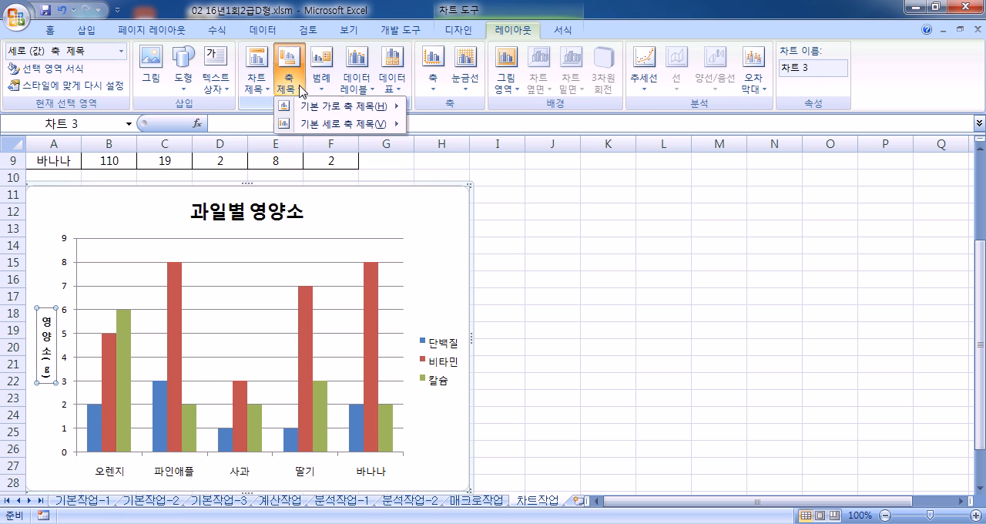
mouse_move(307, 110)
click(481, 159)
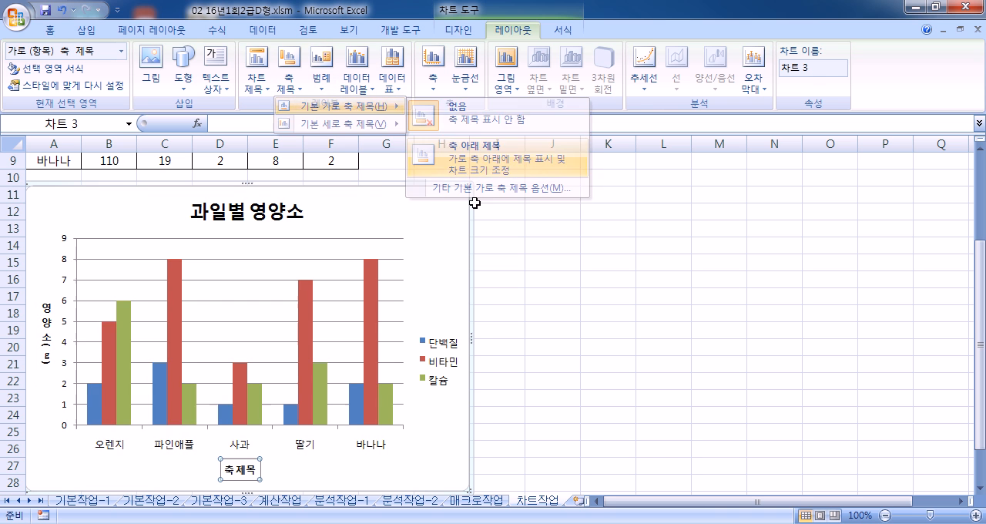
scroll(427, 302, down, 4)
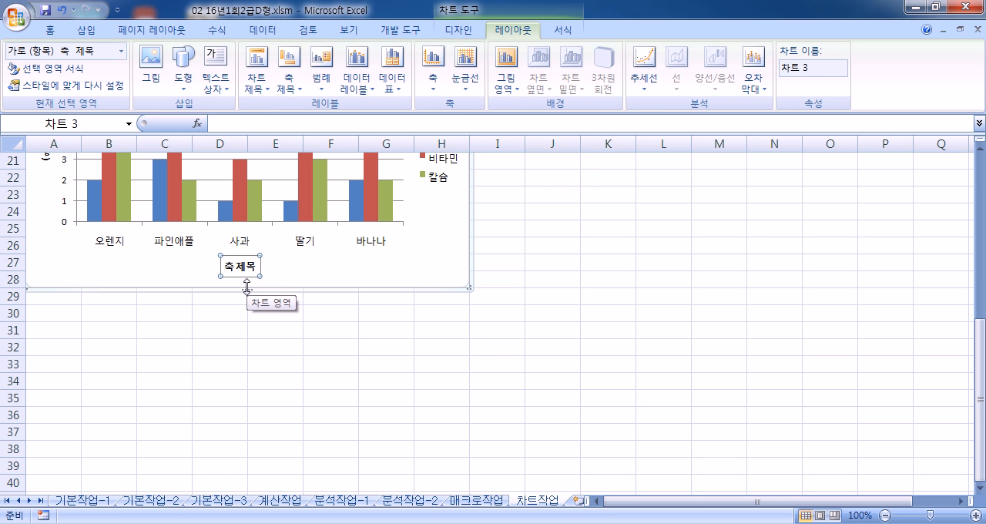
text(rh)
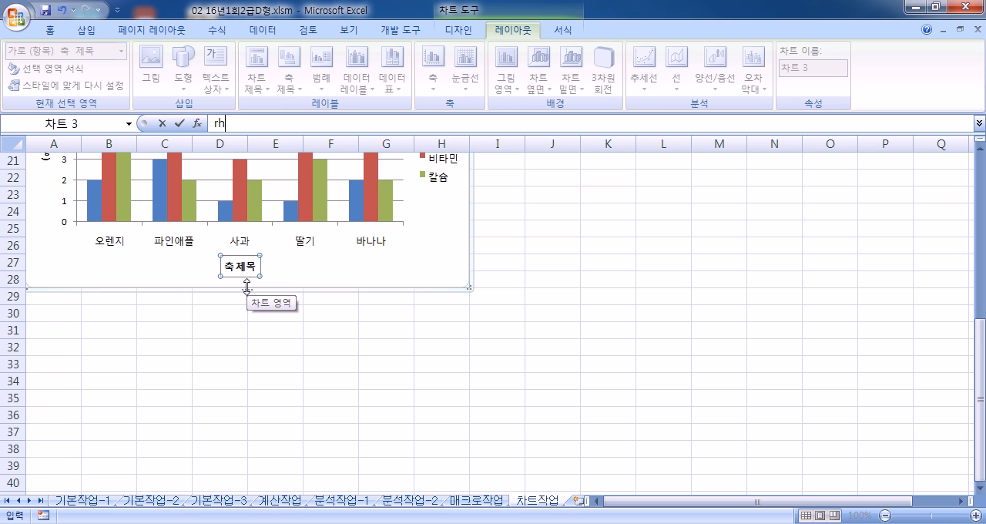
text(k고가)
key(BackSpace)
key(BackSpace)
key(BackSpace)
text(과일며)
key(Return)
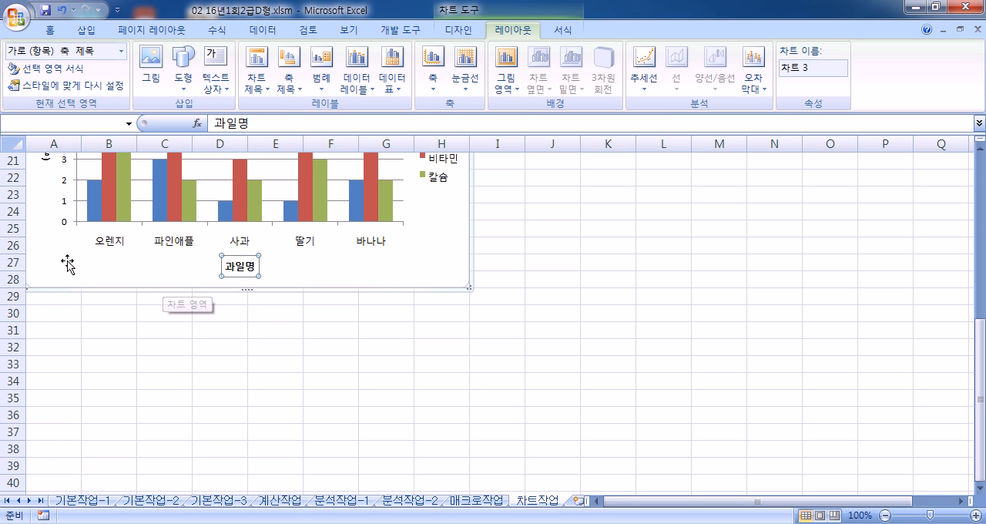
- Fix the maximum of the chart's vertical value axis at 10 in the axis formatting options
scroll(68, 262, up, 1)
scroll(68, 262, up, 1)
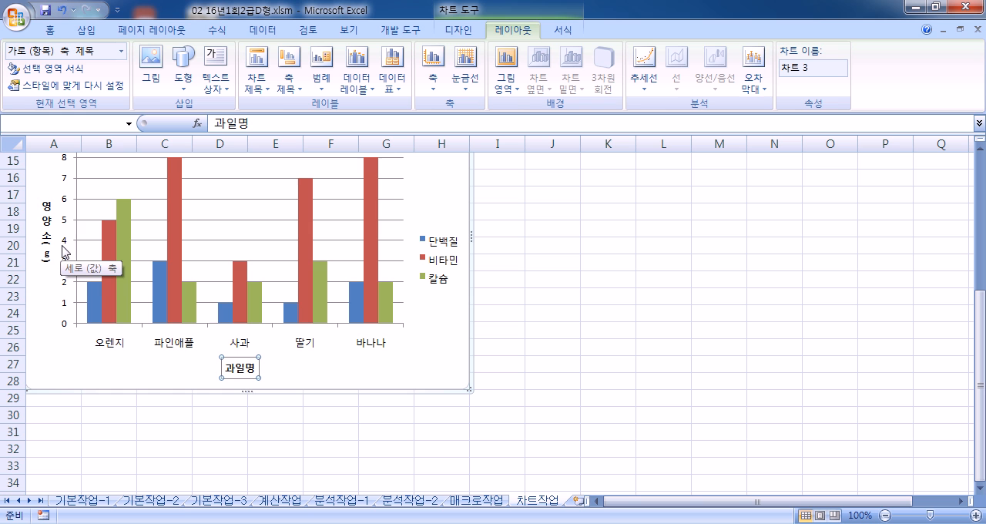
click(64, 231)
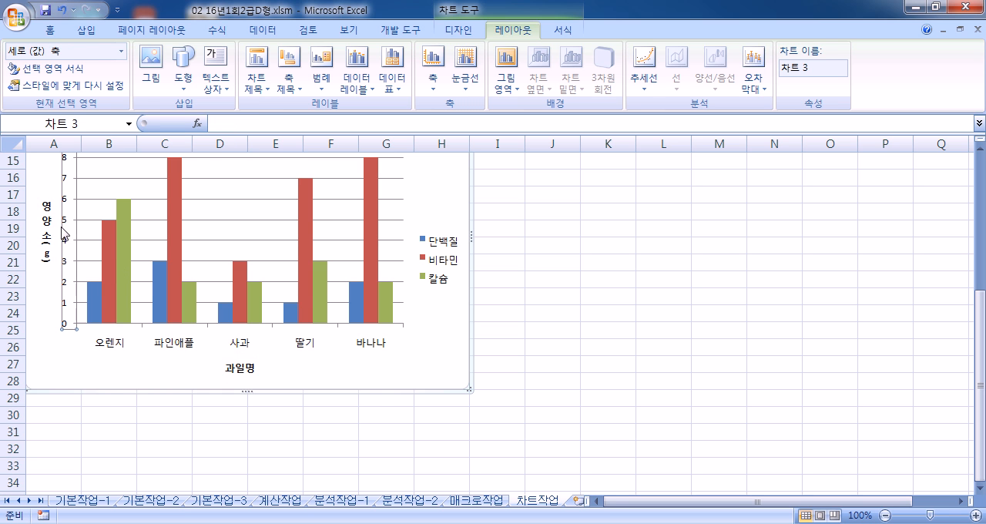
scroll(64, 231, up, 1)
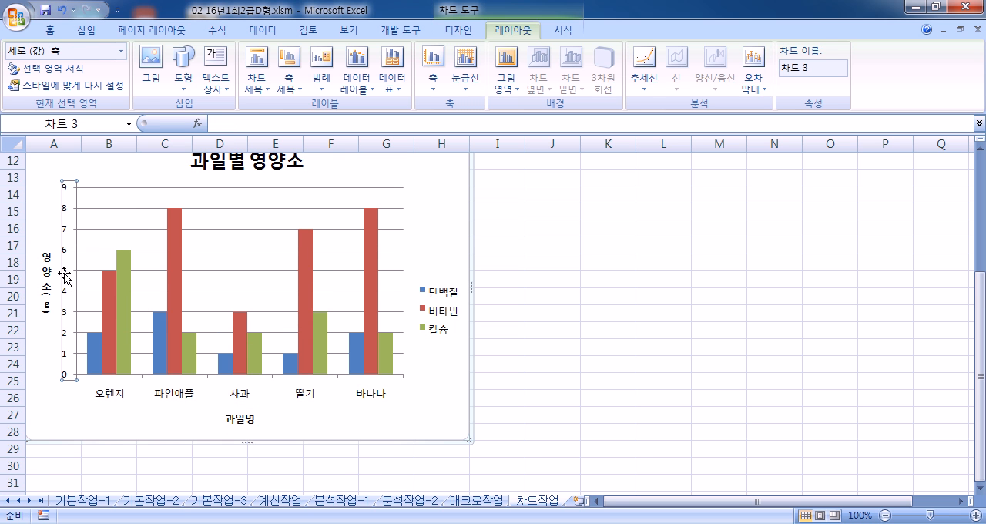
double_click(77, 228)
drag(518, 77, 625, 74)
click(619, 121)
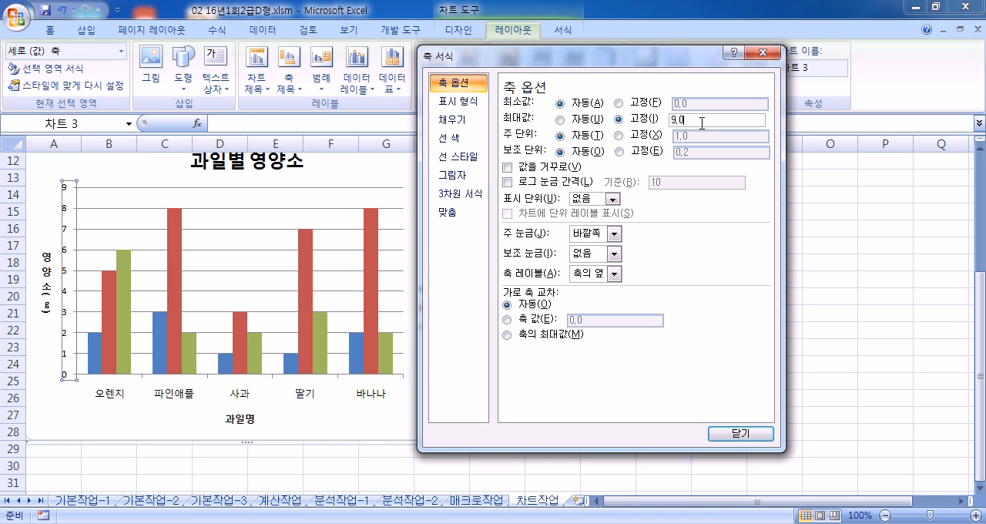
key(BackSpace)
key(BackSpace)
text(10)
- Fix the vertical value axis's major unit (주 단위) at 2 and close the axis formatting
click(629, 136)
click(692, 134)
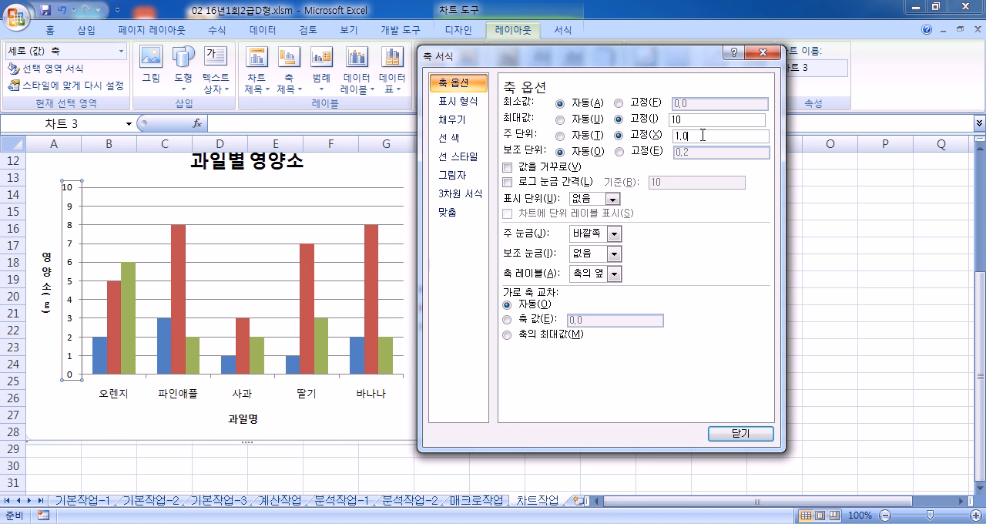
key(BackSpace)
key(BackSpace)
text(2)
click(741, 432)
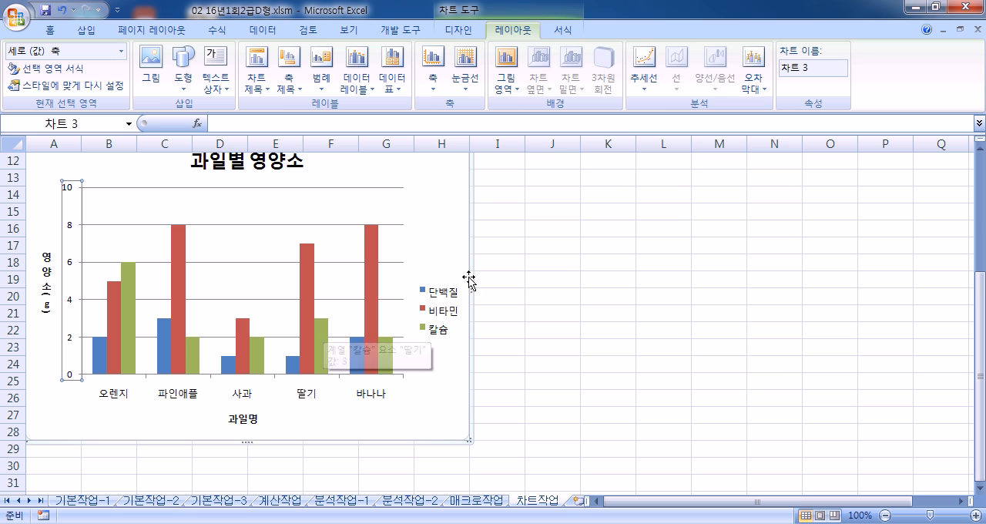
- Apply chart style 스타일 18 to the whole chart
click(439, 217)
click(460, 30)
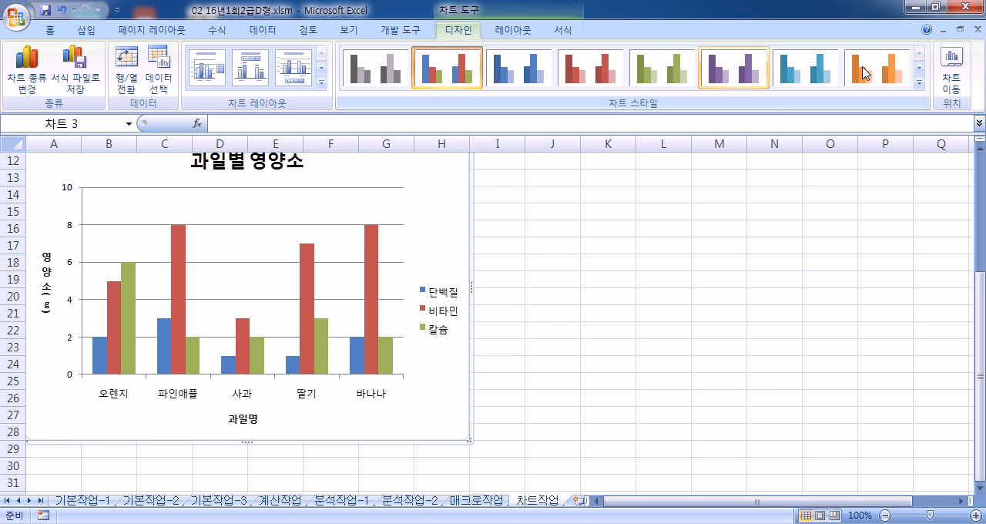
click(920, 86)
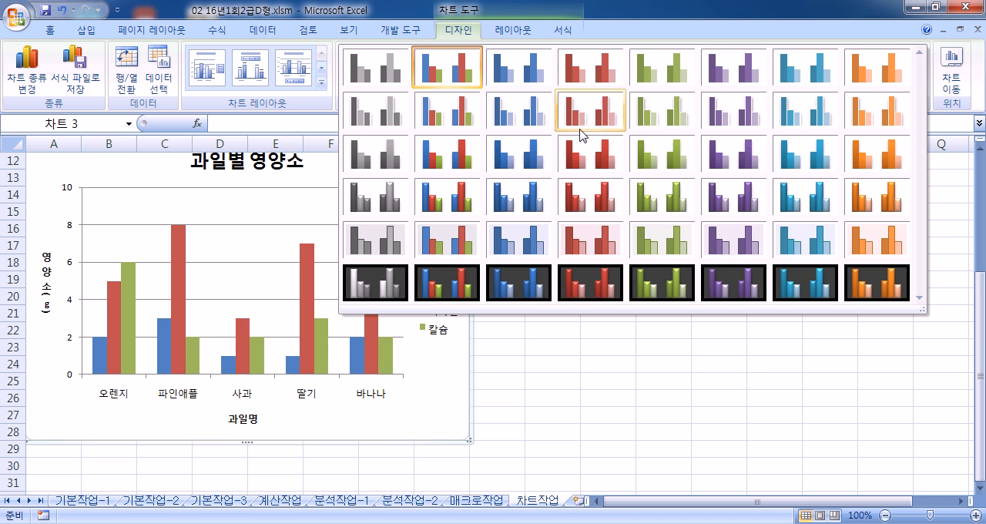
click(443, 161)
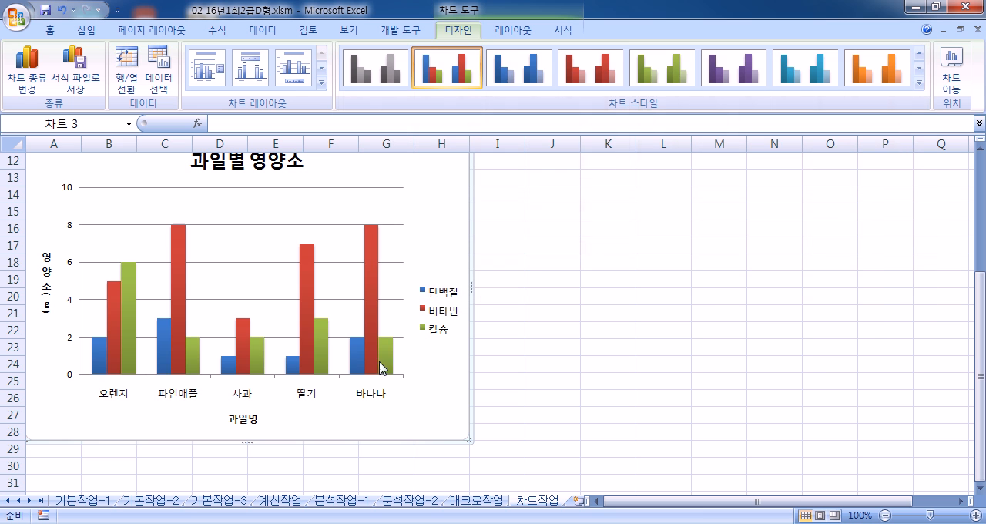